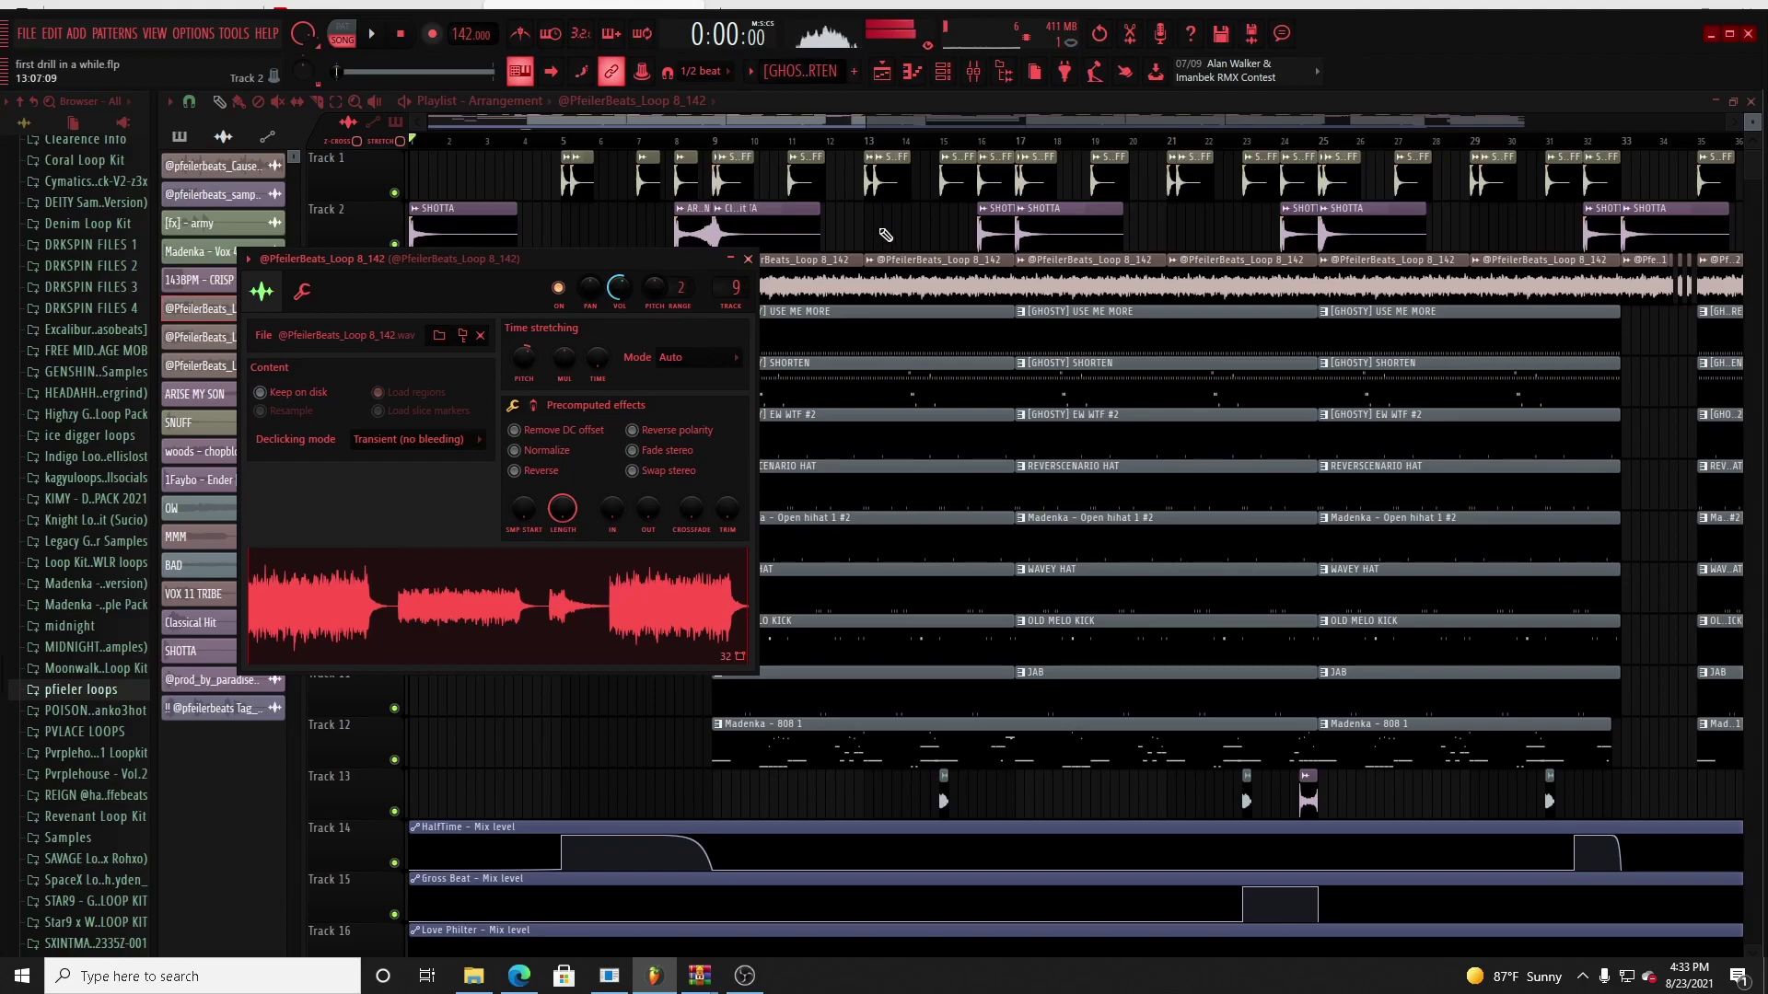
# Step: Close the open sampler window and view the sample settings of the PfeilerBeats_Loop 8_142 clip on Track 3, returning to the playlist
pyautogui.click(824, 125)
pyautogui.scroll(-3, 819, 166)
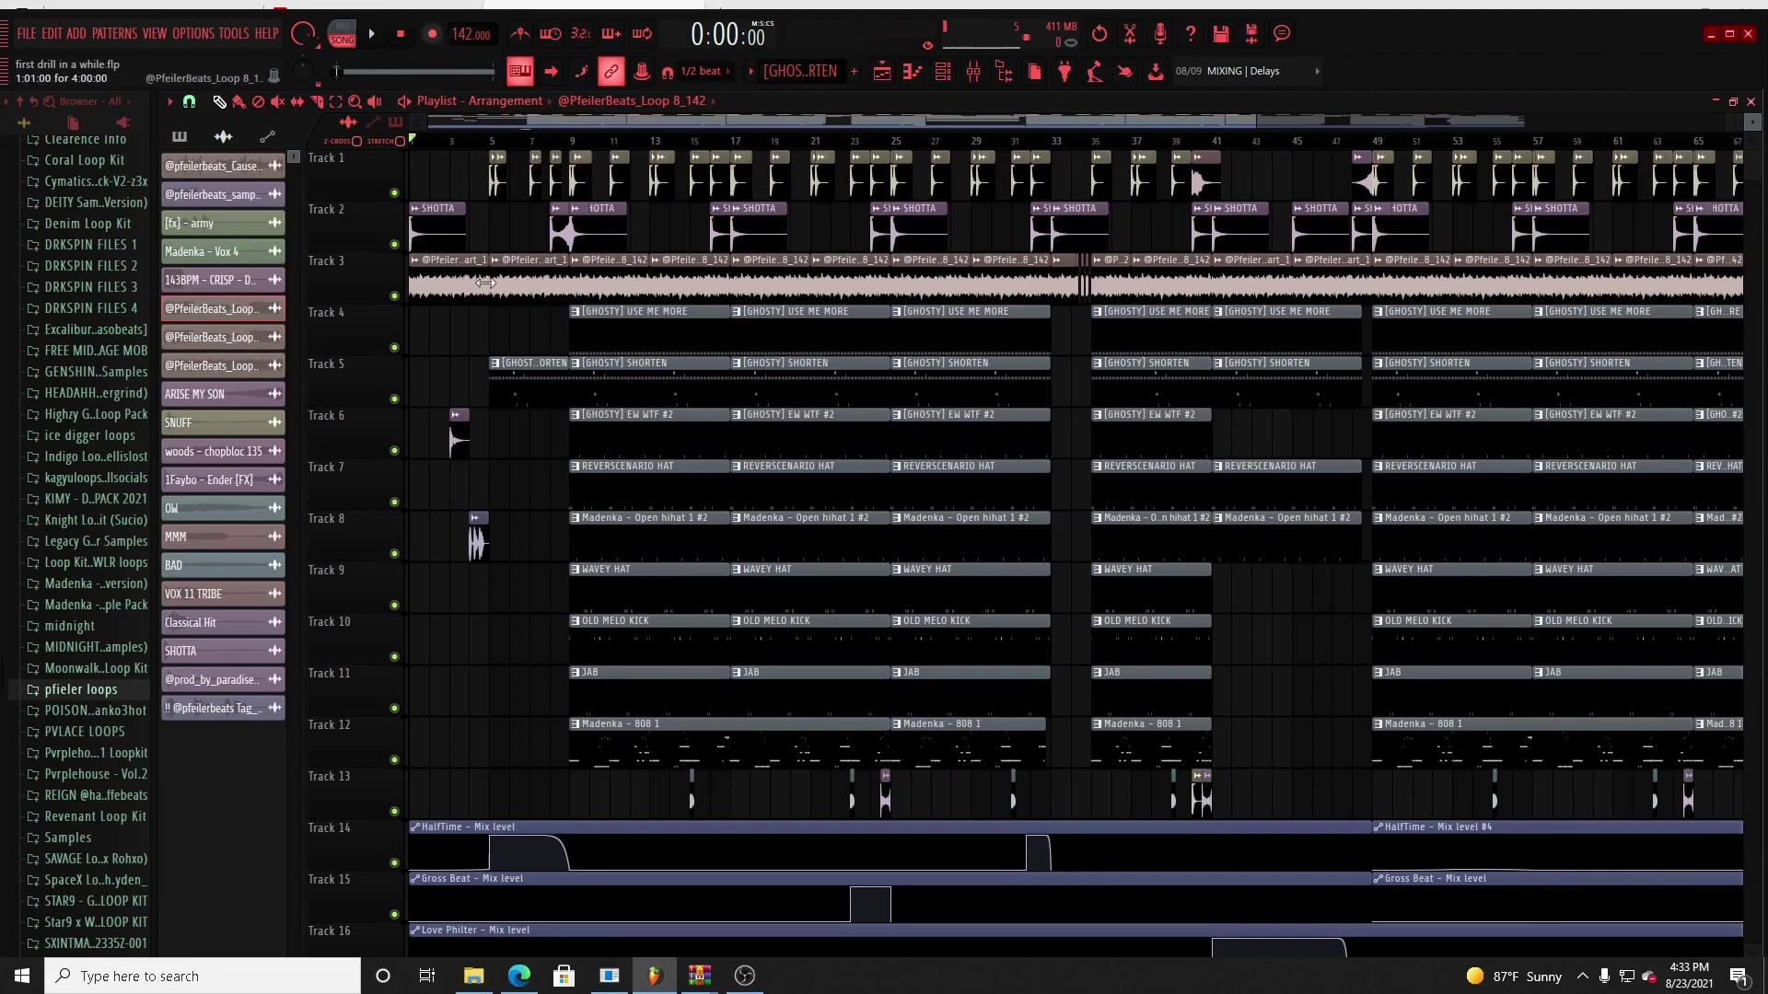
pyautogui.scroll(3, 589, 157)
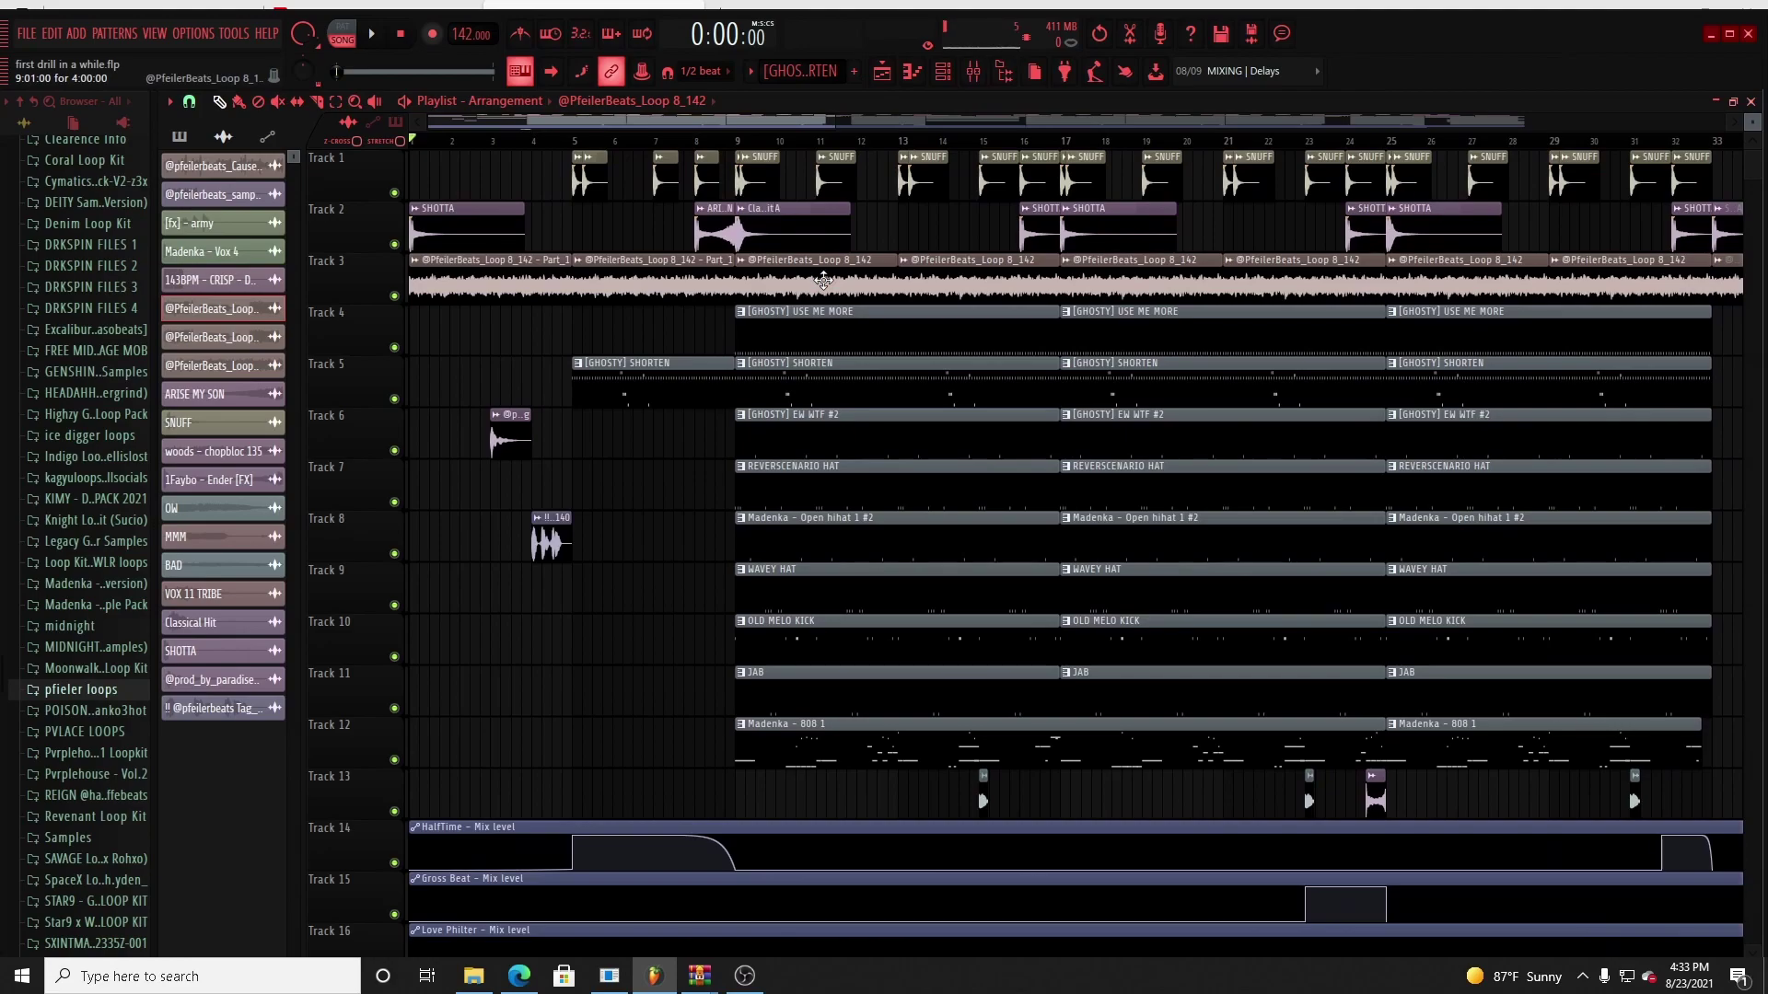
pyautogui.doubleClick(825, 281)
pyautogui.click(772, 137)
pyautogui.scroll(-3, 772, 137)
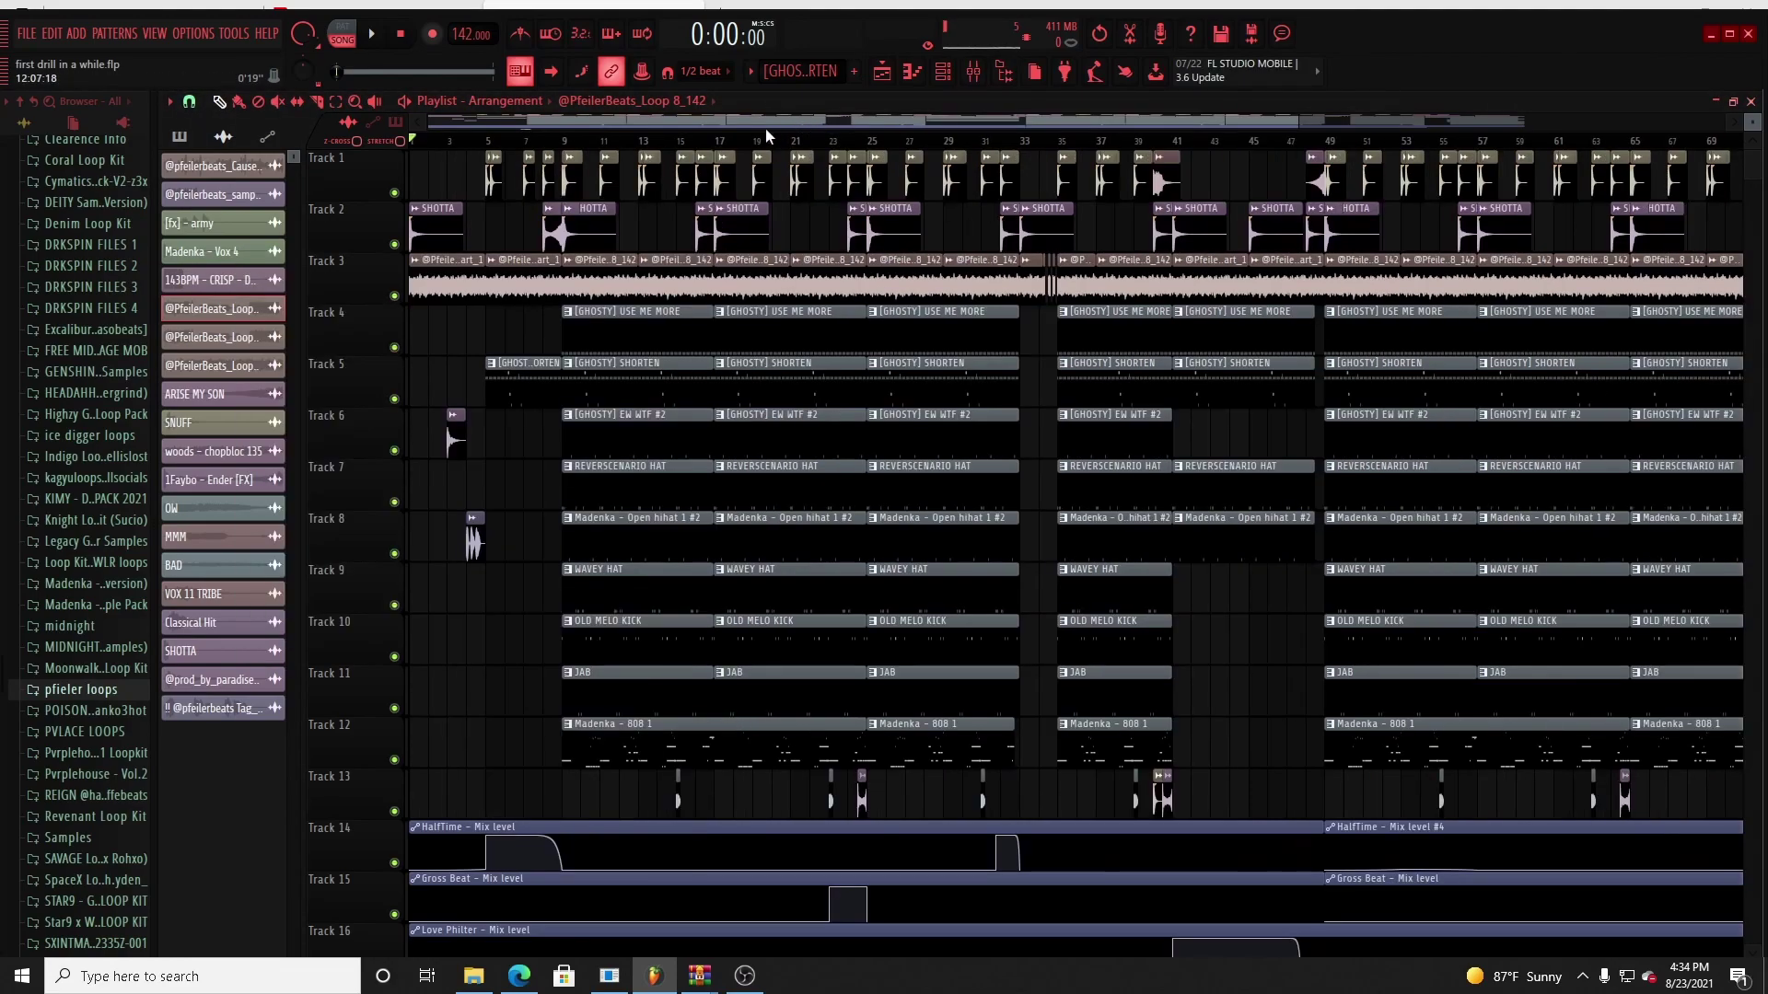
# Step: Open the [GHOSTY] USE ME MORE pattern in the piano roll and look at its steps in the channel rack
pyautogui.doubleClick(634, 328)
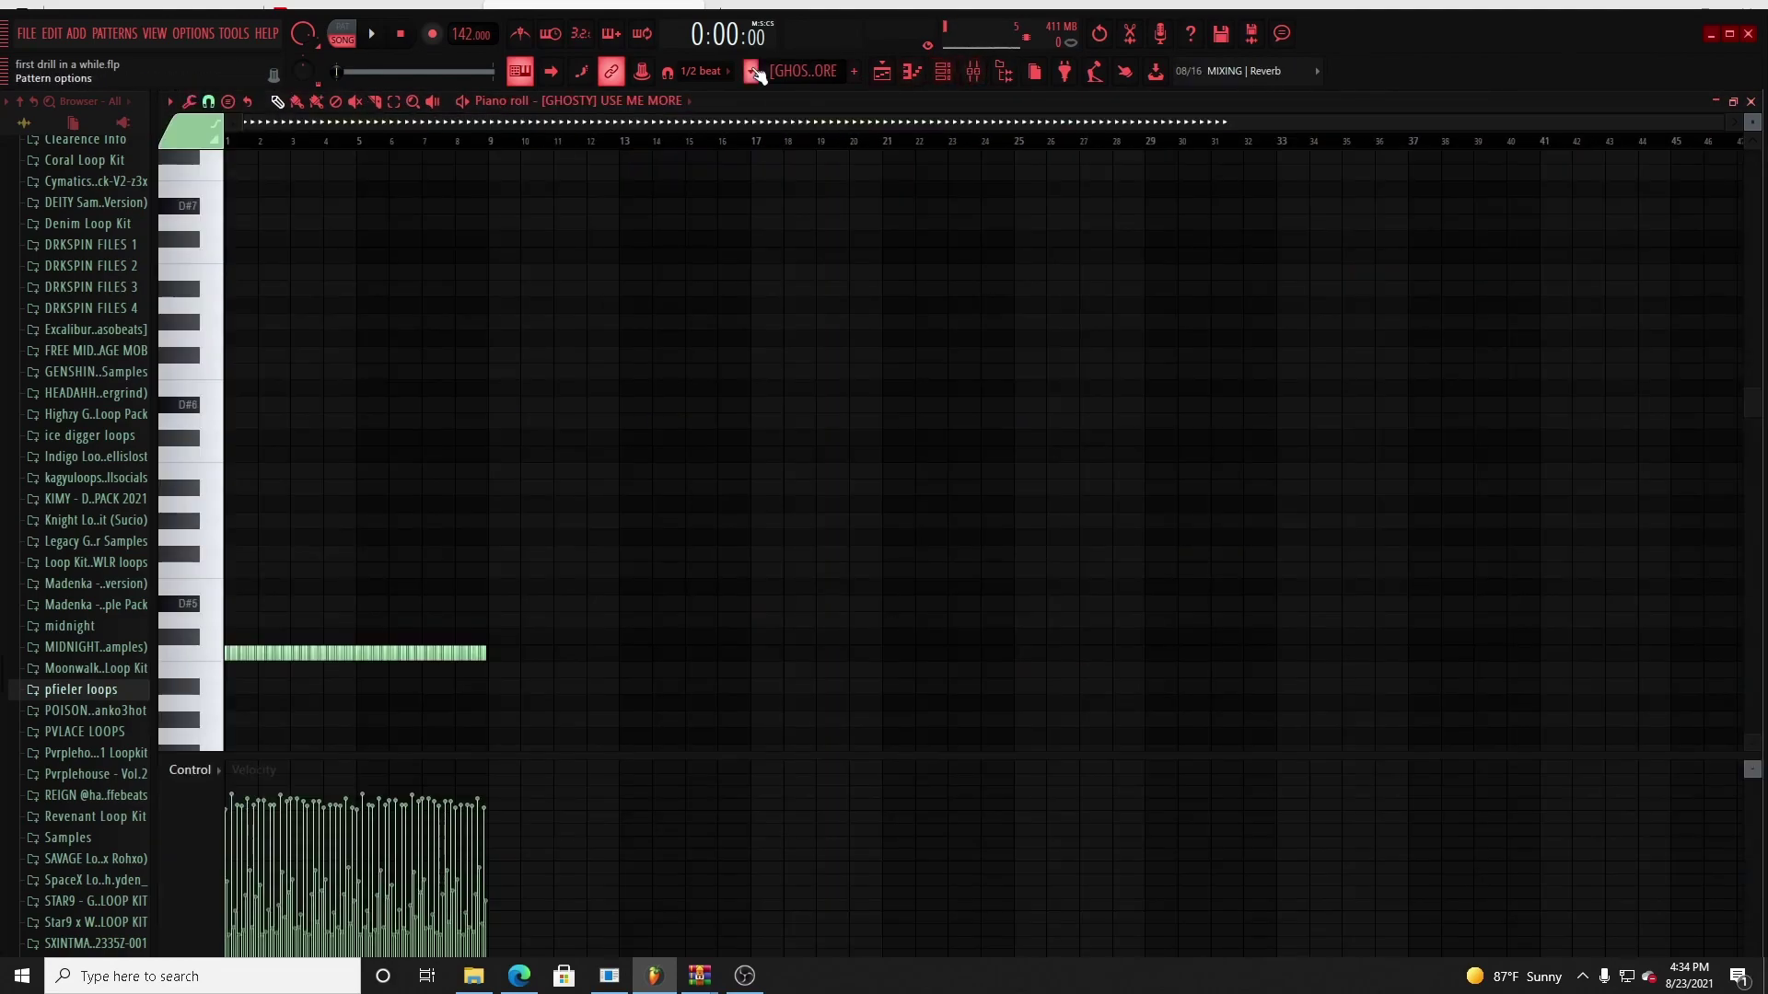
pyautogui.scroll(3, 688, 143)
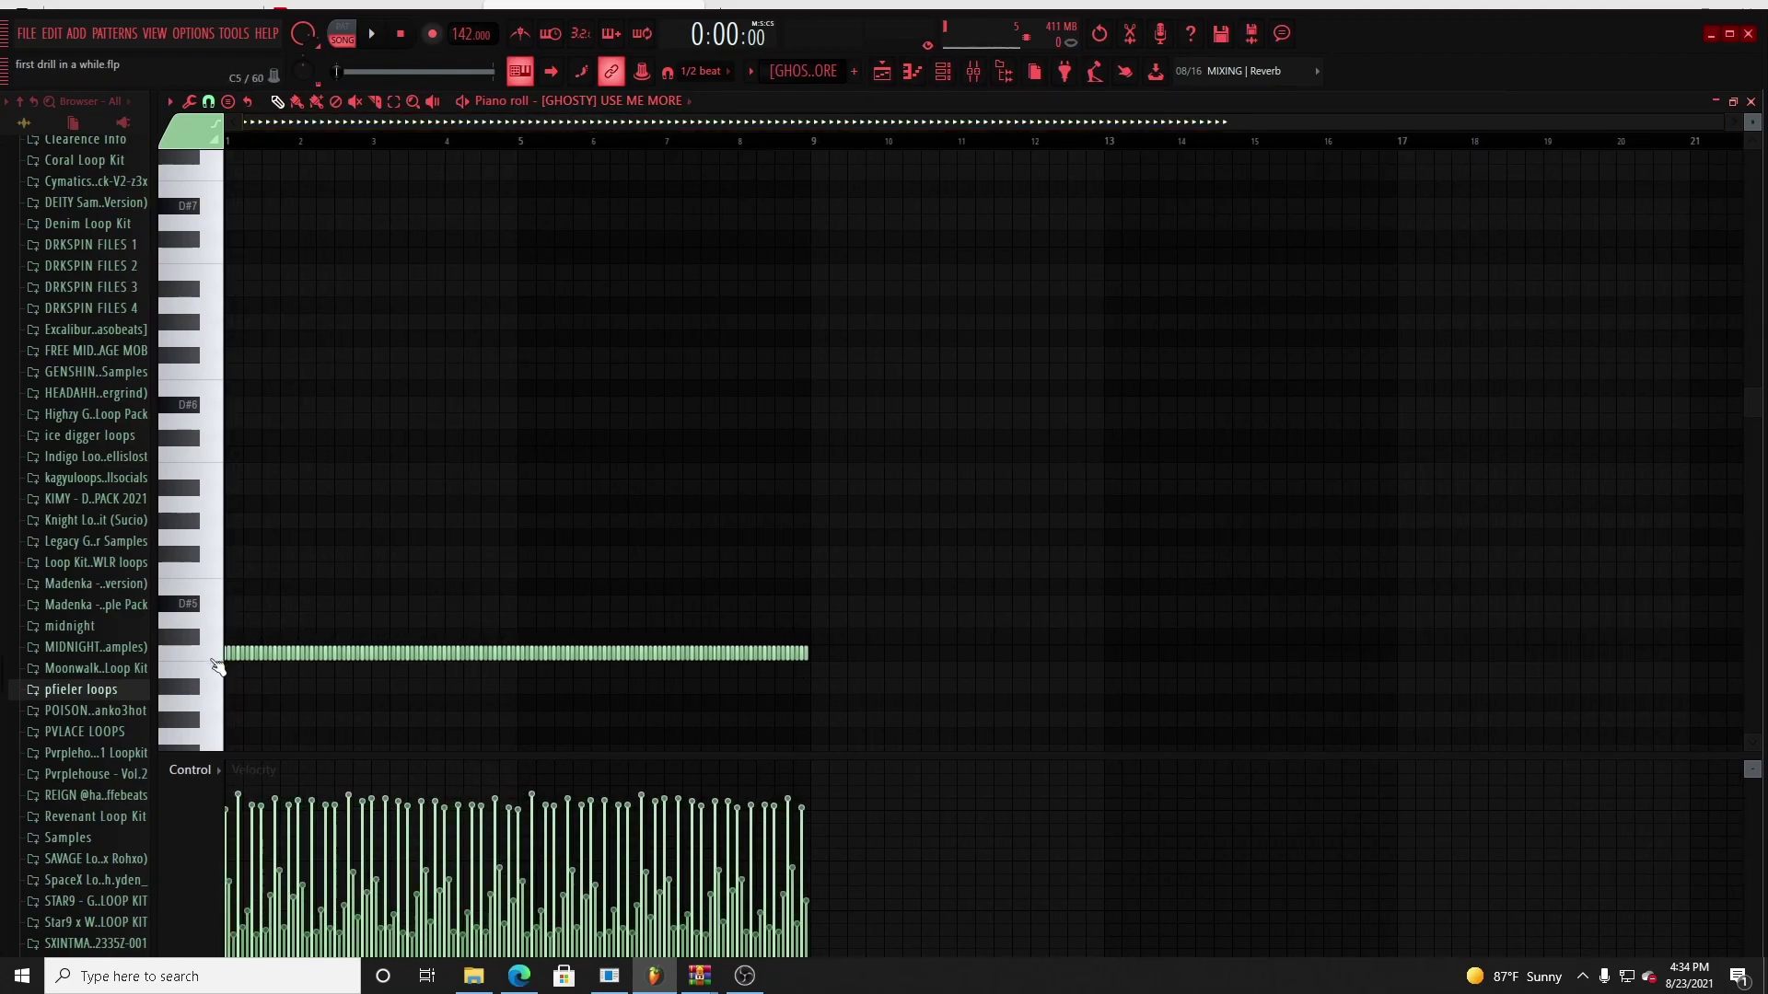
pyautogui.click(912, 72)
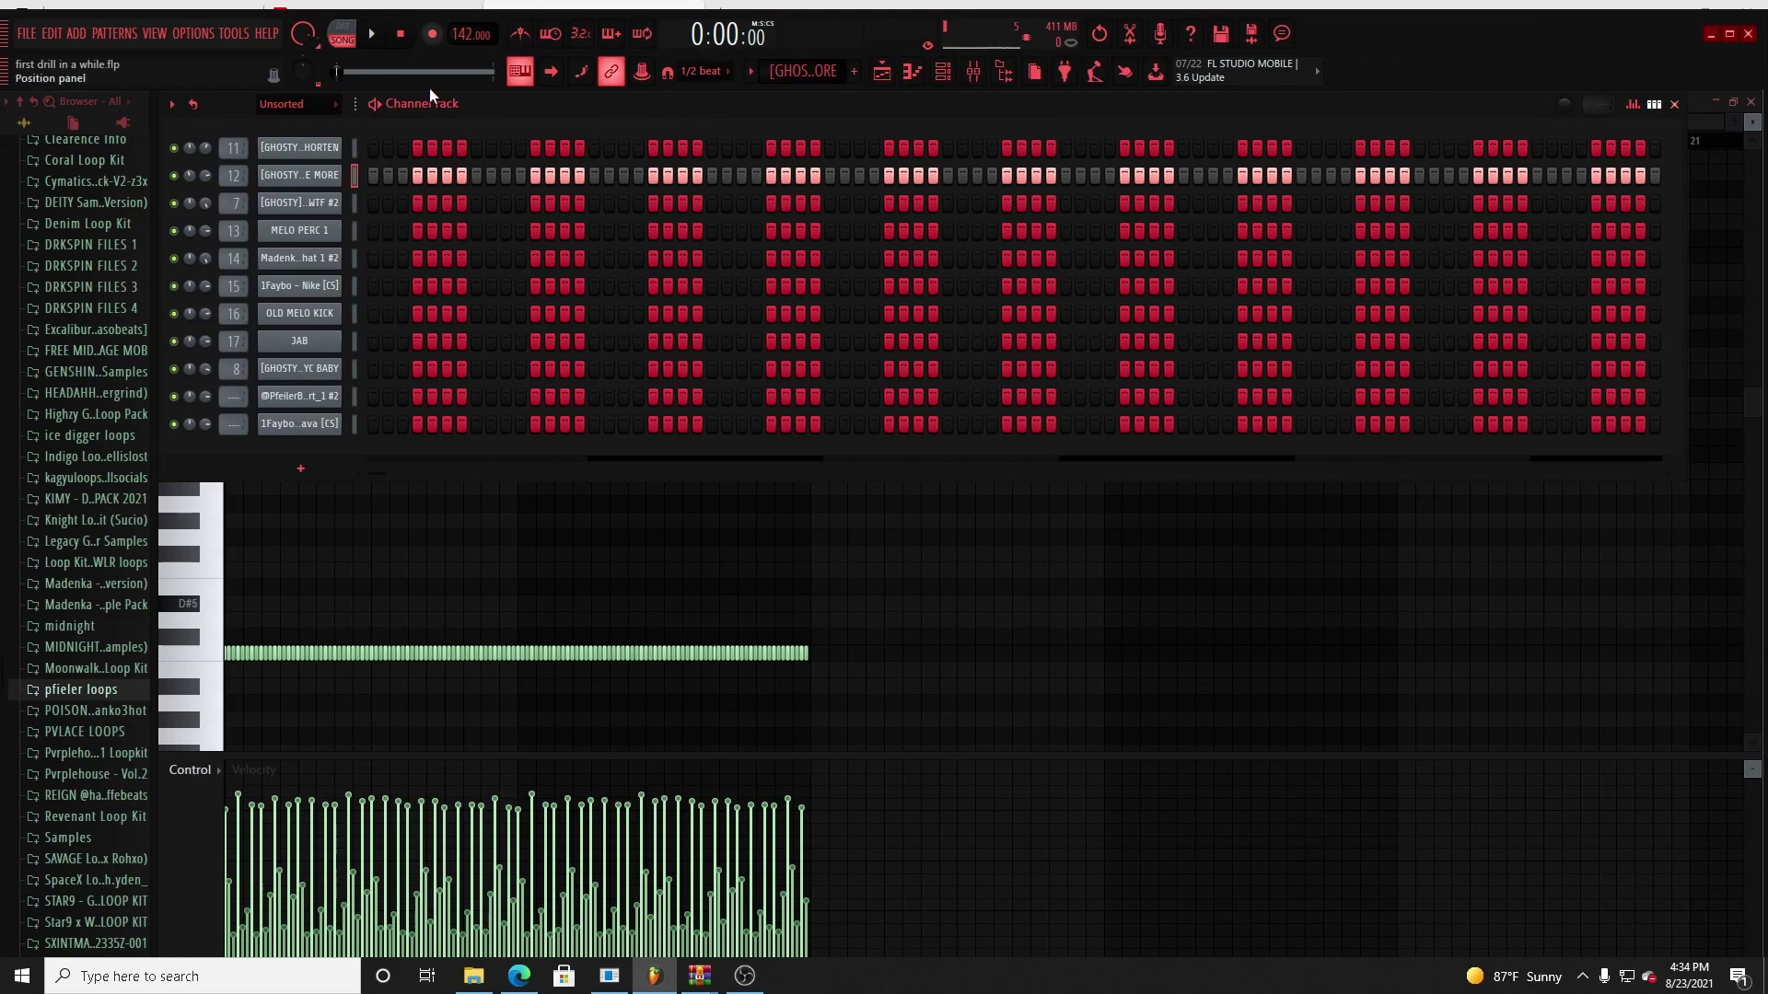
pyautogui.click(593, 552)
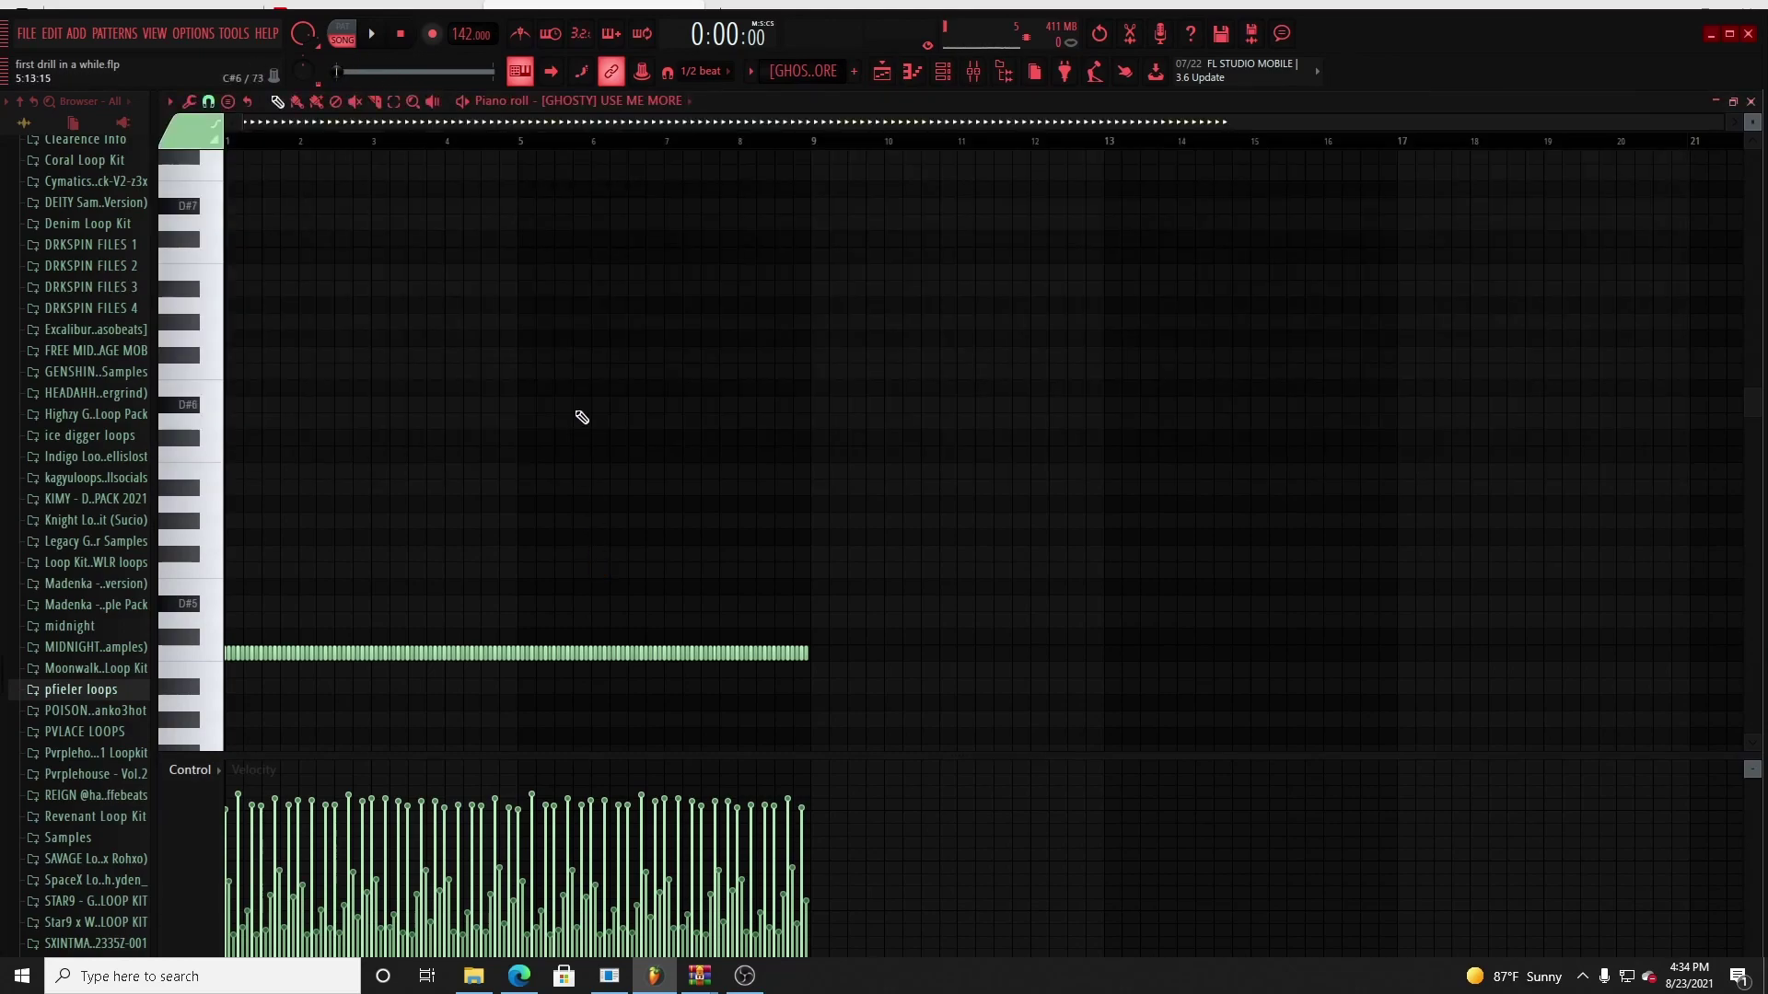
# Step: Switch playback from song to pattern mode and play the [GHOSTY] USE ME MORE pattern
pyautogui.scroll(3, 577, 121)
pyautogui.click(342, 27)
pyautogui.click(371, 35)
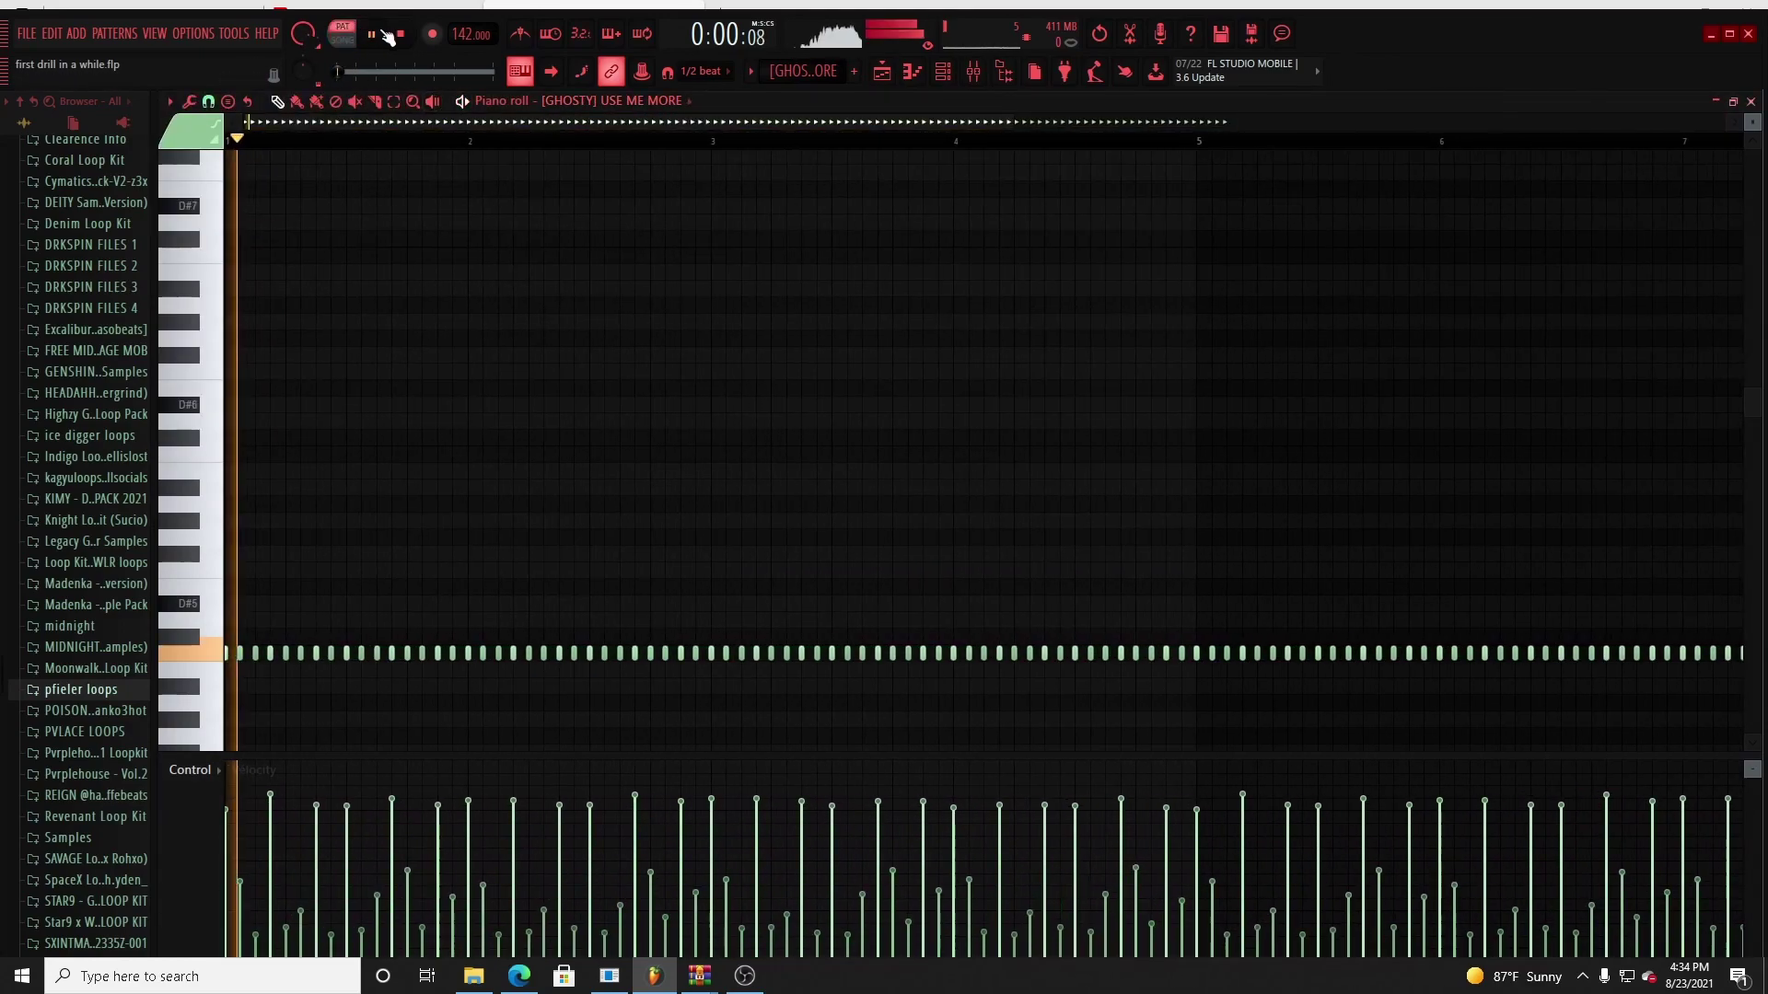
pyautogui.scroll(-2, 468, 129)
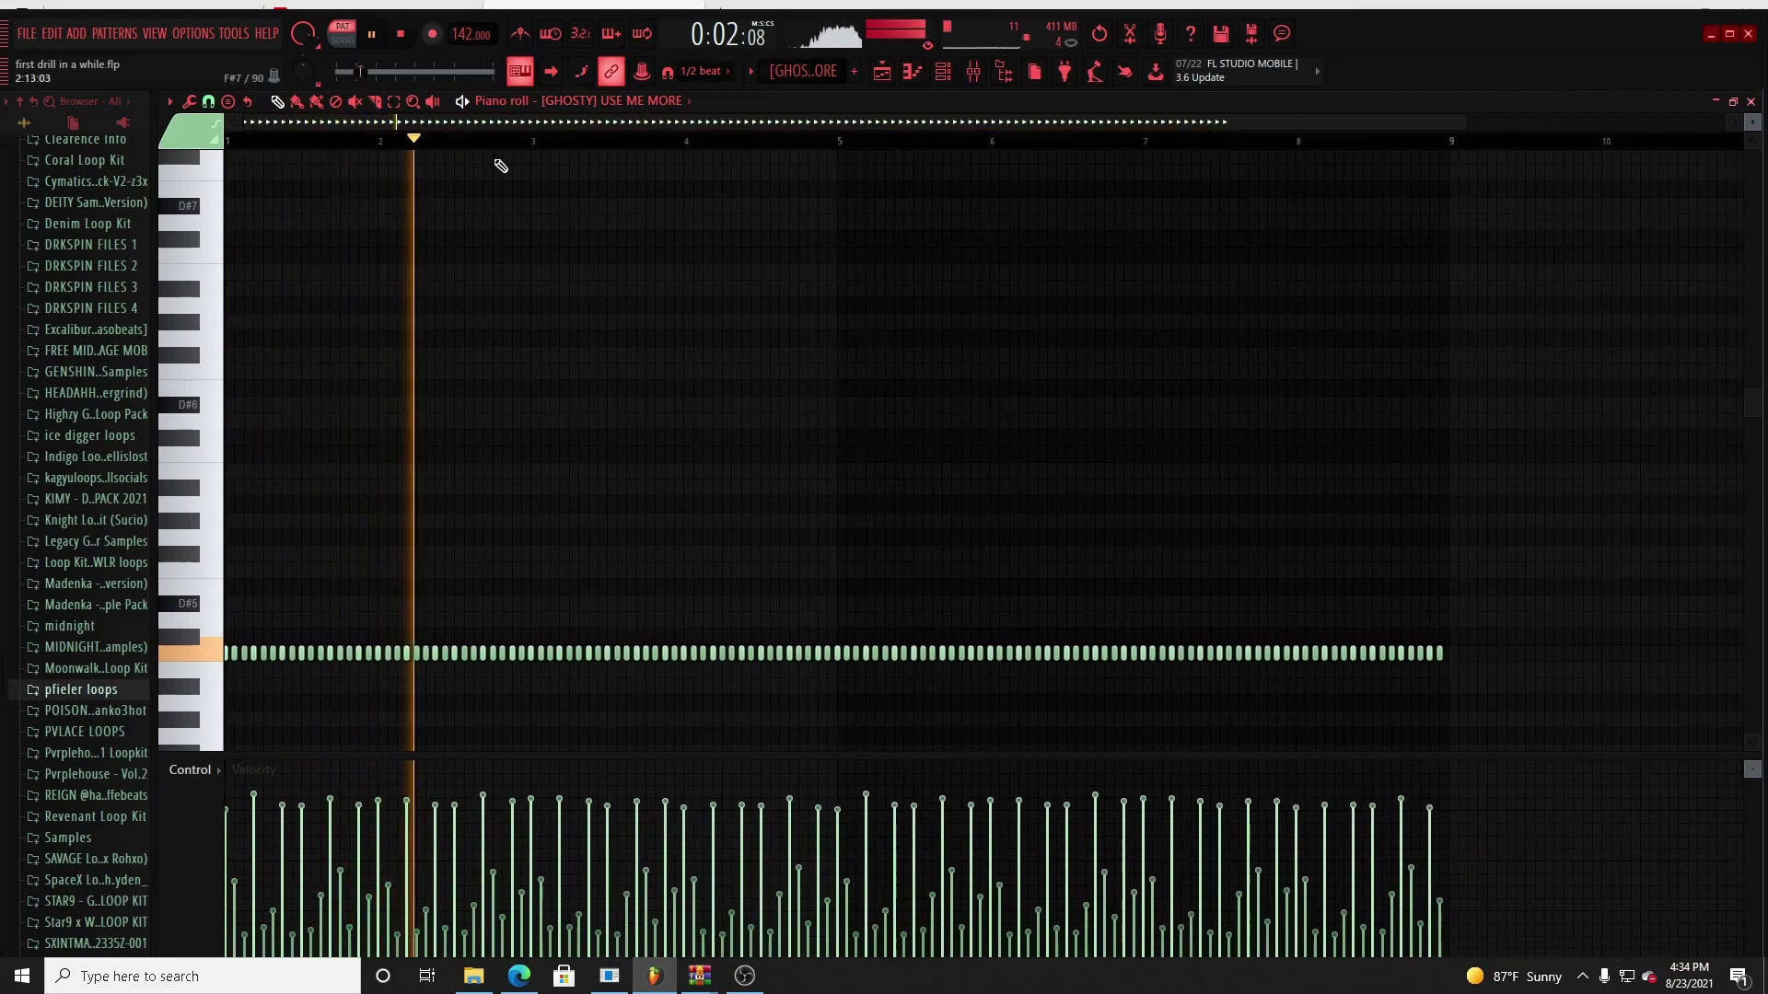
# Step: View the note pan values of the [GHOSTY] USE ME MORE pattern, return to note velocity and stop playback
pyautogui.click(190, 770)
pyautogui.click(200, 800)
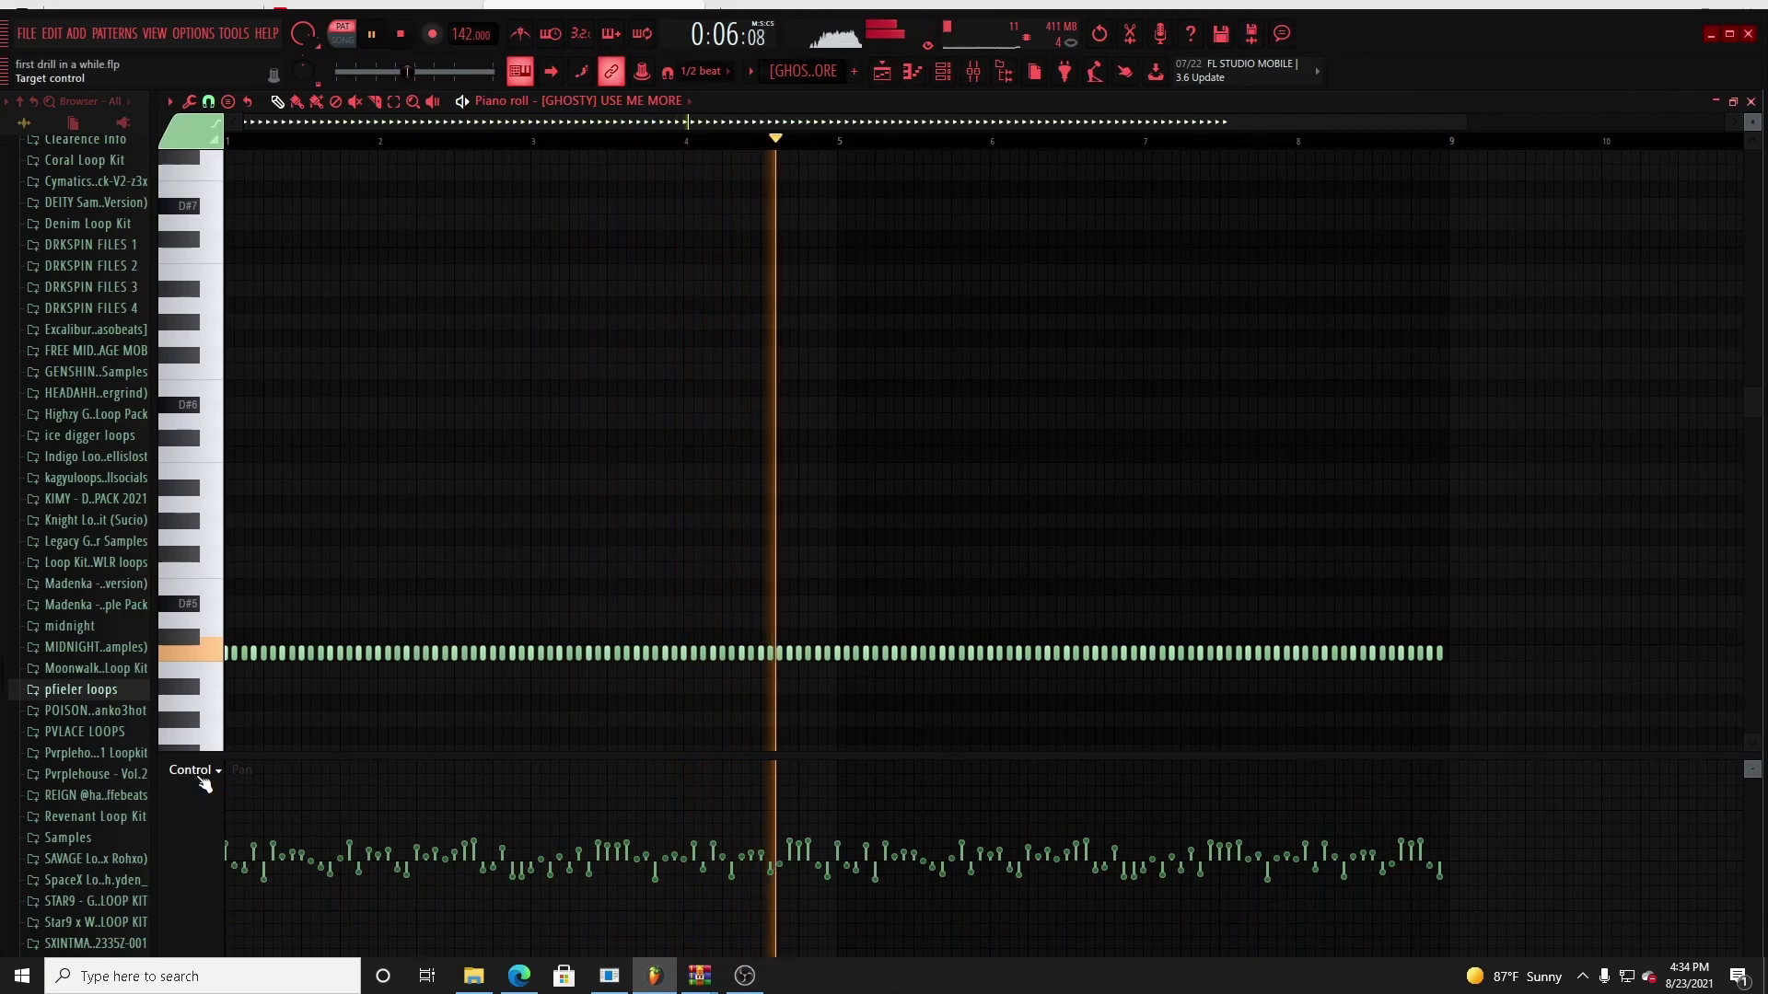
pyautogui.click(205, 782)
pyautogui.click(221, 819)
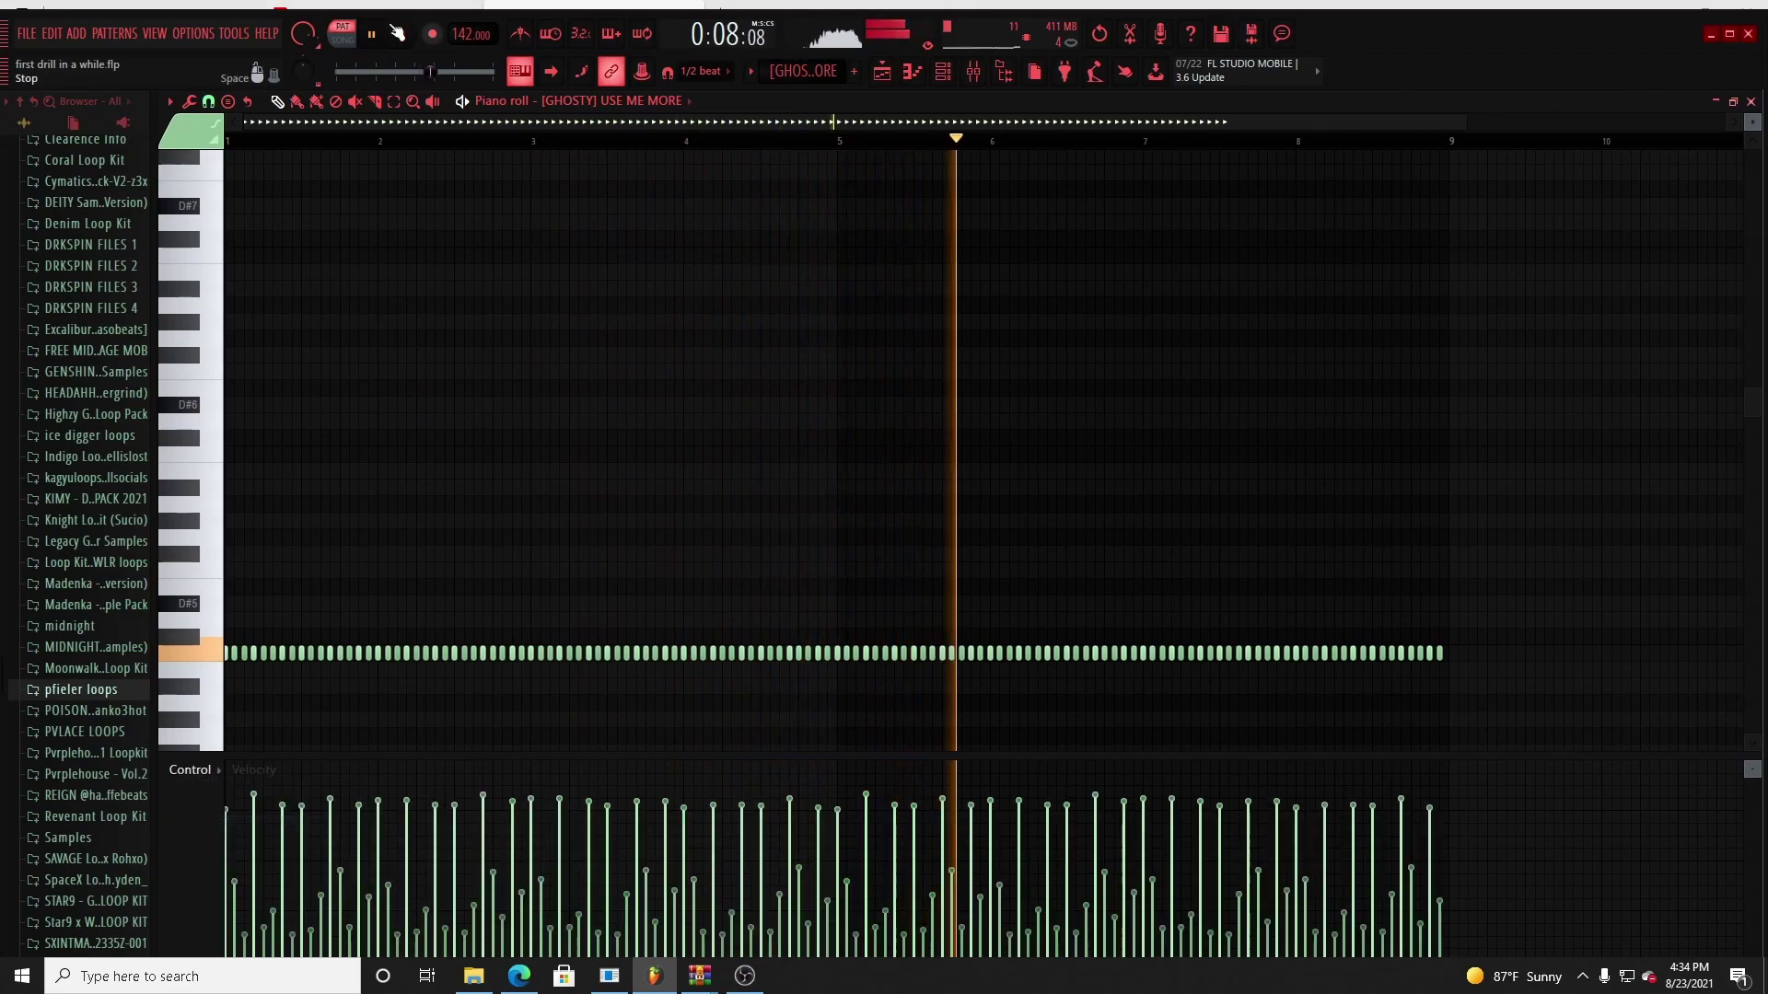
pyautogui.click(398, 34)
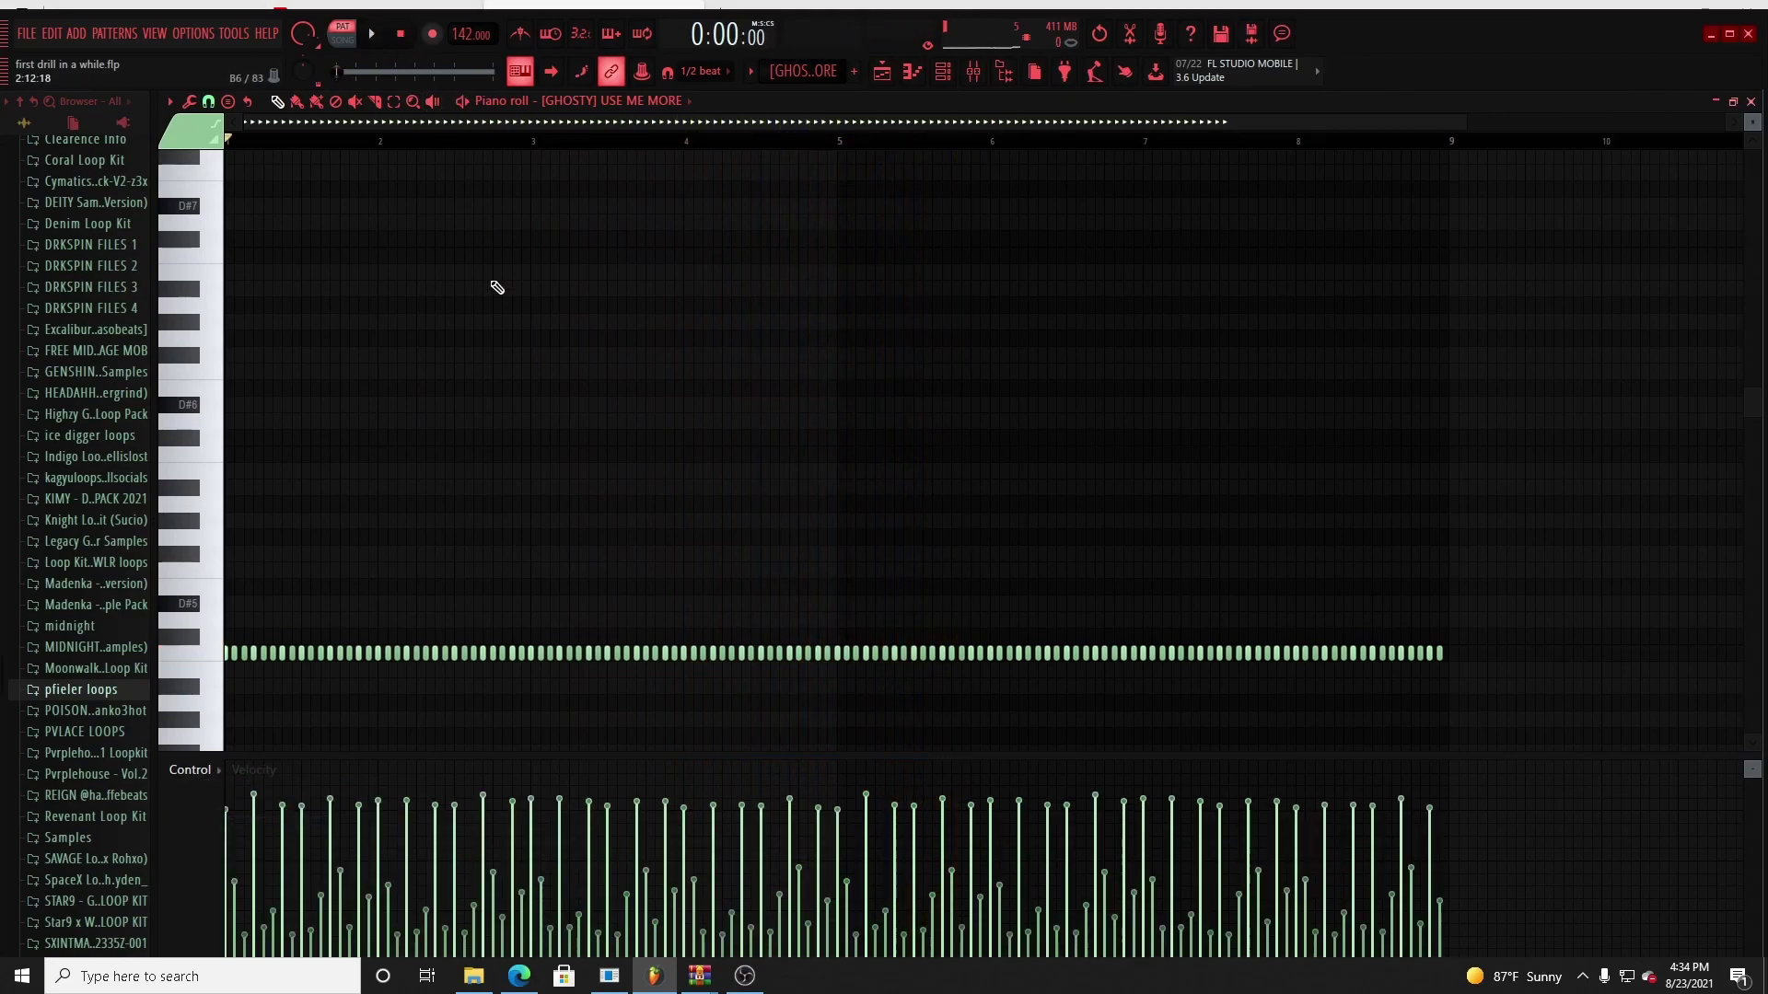
# Step: Try randomizing the note panning of [GHOSTY] USE ME MORE, close the randomizer without accepting and show note velocity again
pyautogui.hotkey('alt', 'r')
pyautogui.moveTo(816, 571)
pyautogui.mouseDown()
pyautogui.moveTo(817, 598)
pyautogui.moveTo(816, 566)
pyautogui.mouseUp()
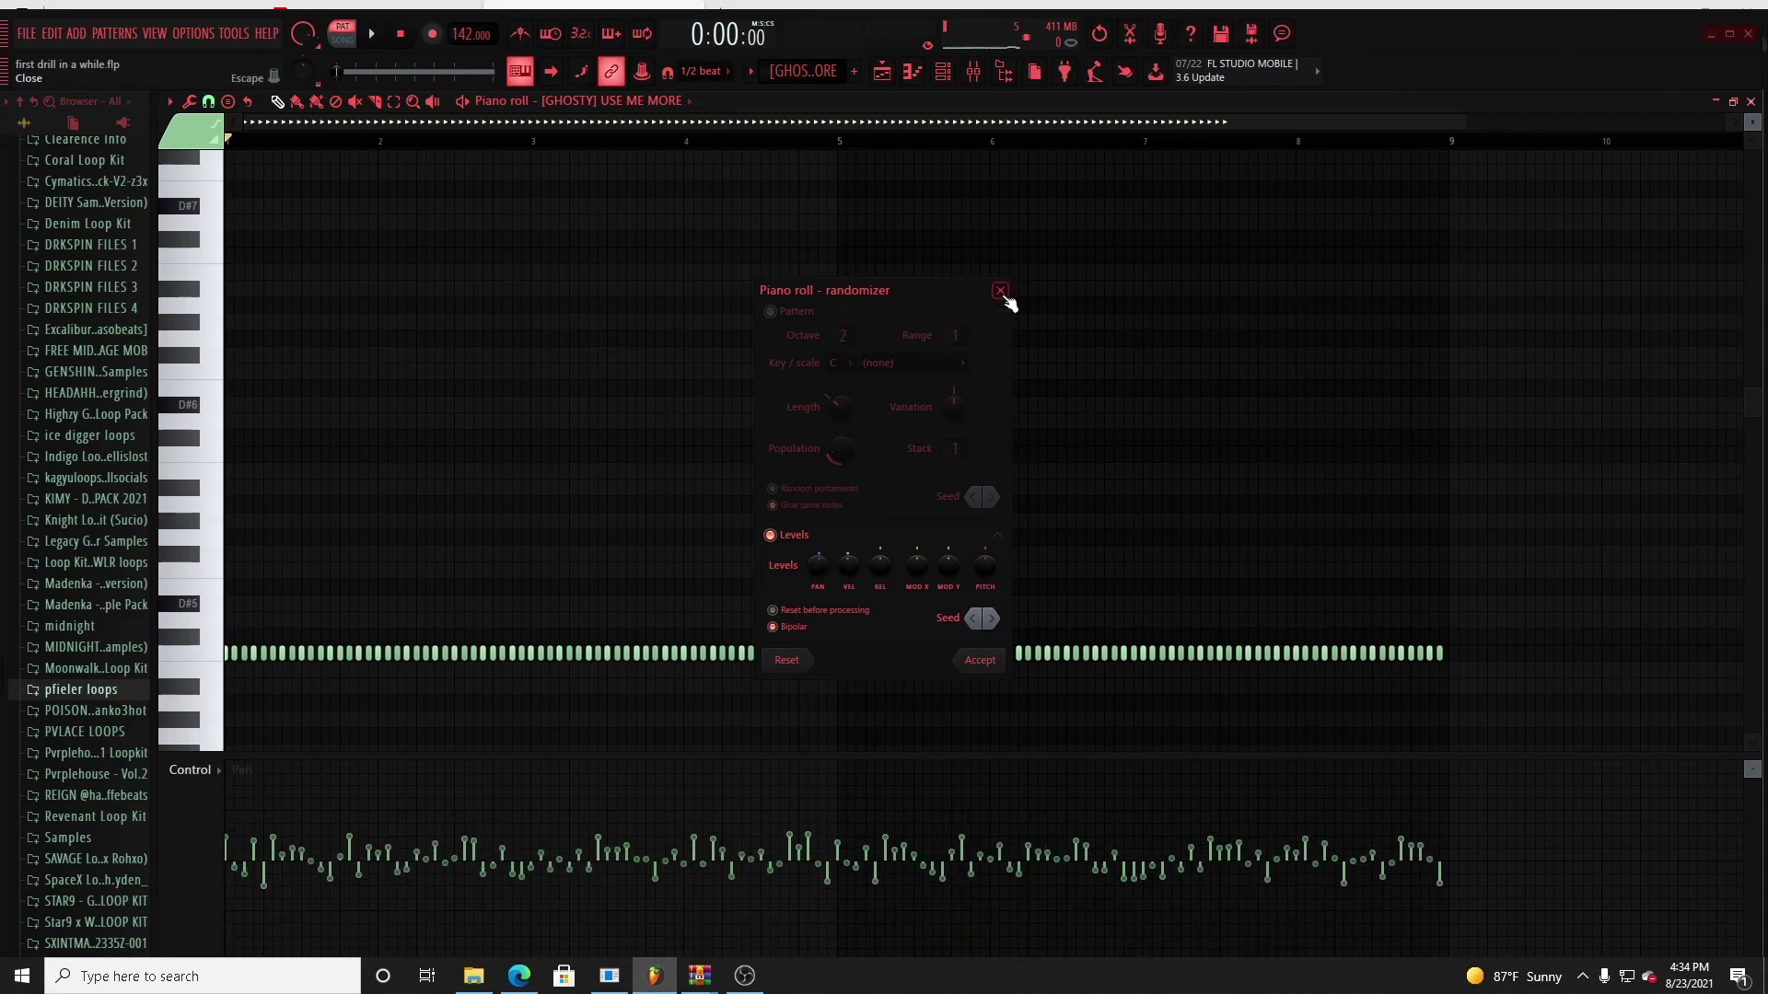
pyautogui.click(1002, 293)
pyautogui.click(194, 781)
pyautogui.click(230, 821)
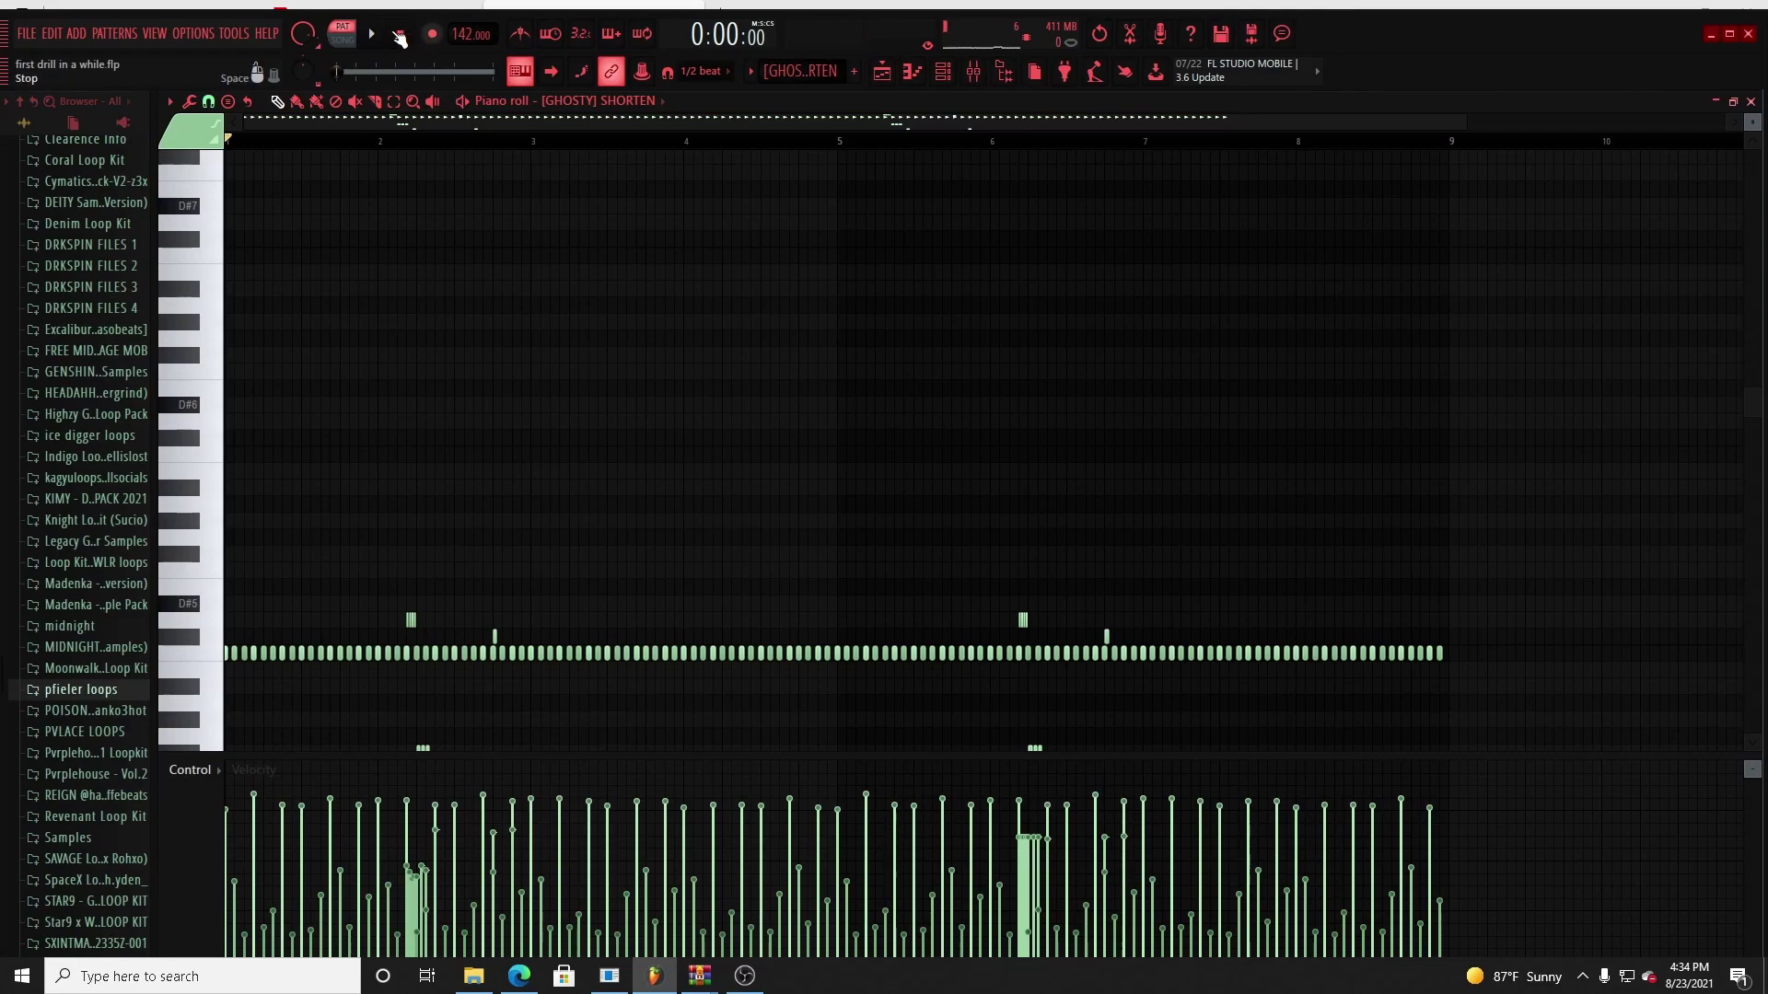
# Step: Play the [GHOSTY] SHORTEN pattern, examine its rolls and pitch changes, and view its note pan values
pyautogui.scroll(3, 477, 134)
pyautogui.press('space')
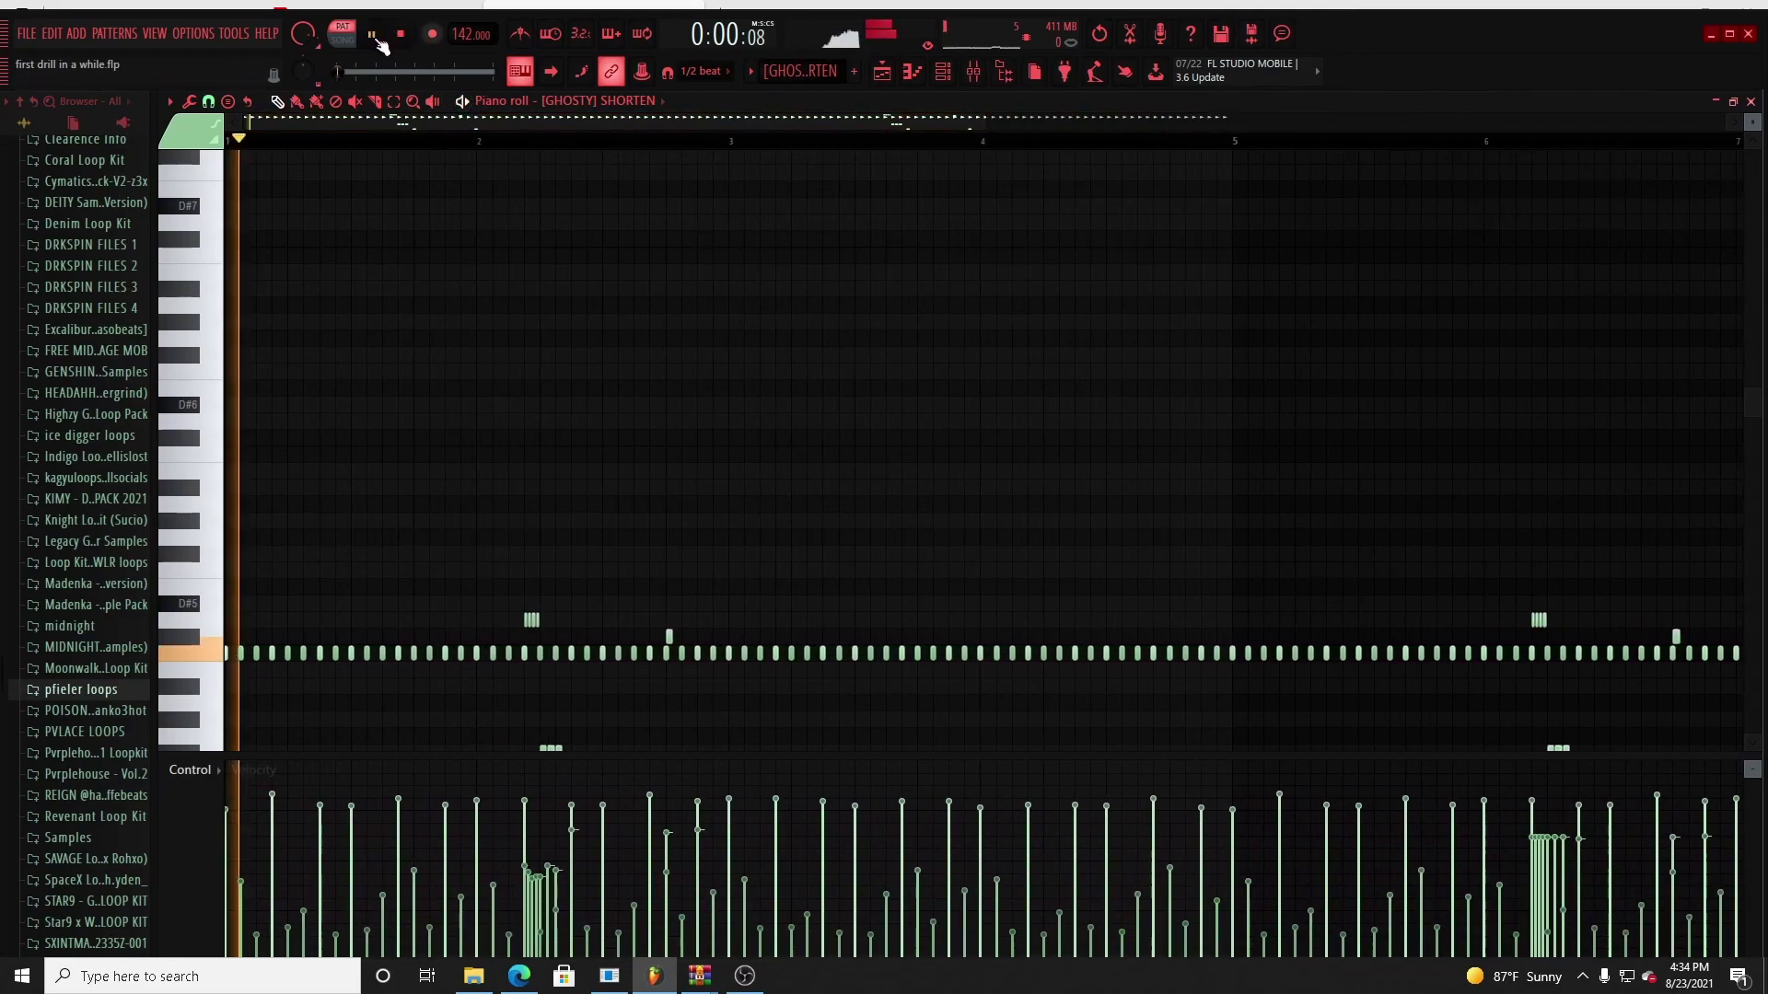
pyautogui.scroll(-3, 711, 335)
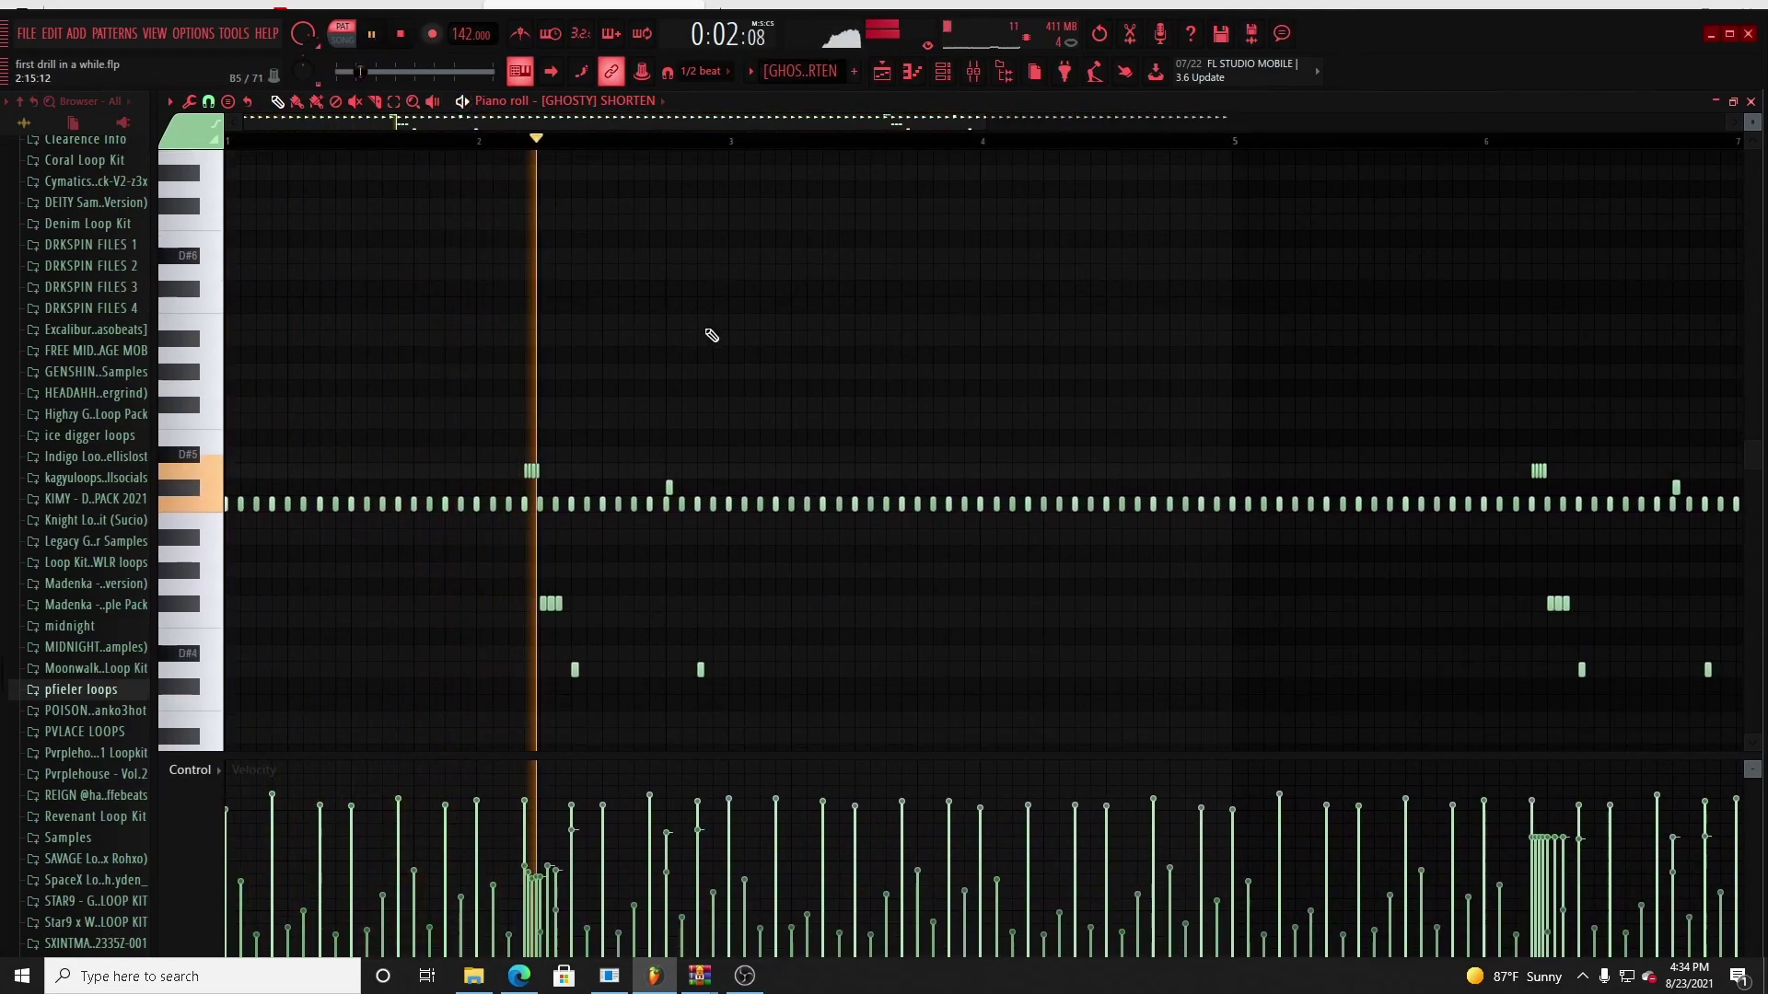
pyautogui.moveTo(701, 122); pyautogui.dragTo(886, 161)
pyautogui.moveTo(1723, 123); pyautogui.dragTo(1648, 122)
pyautogui.click(207, 773)
pyautogui.click(218, 804)
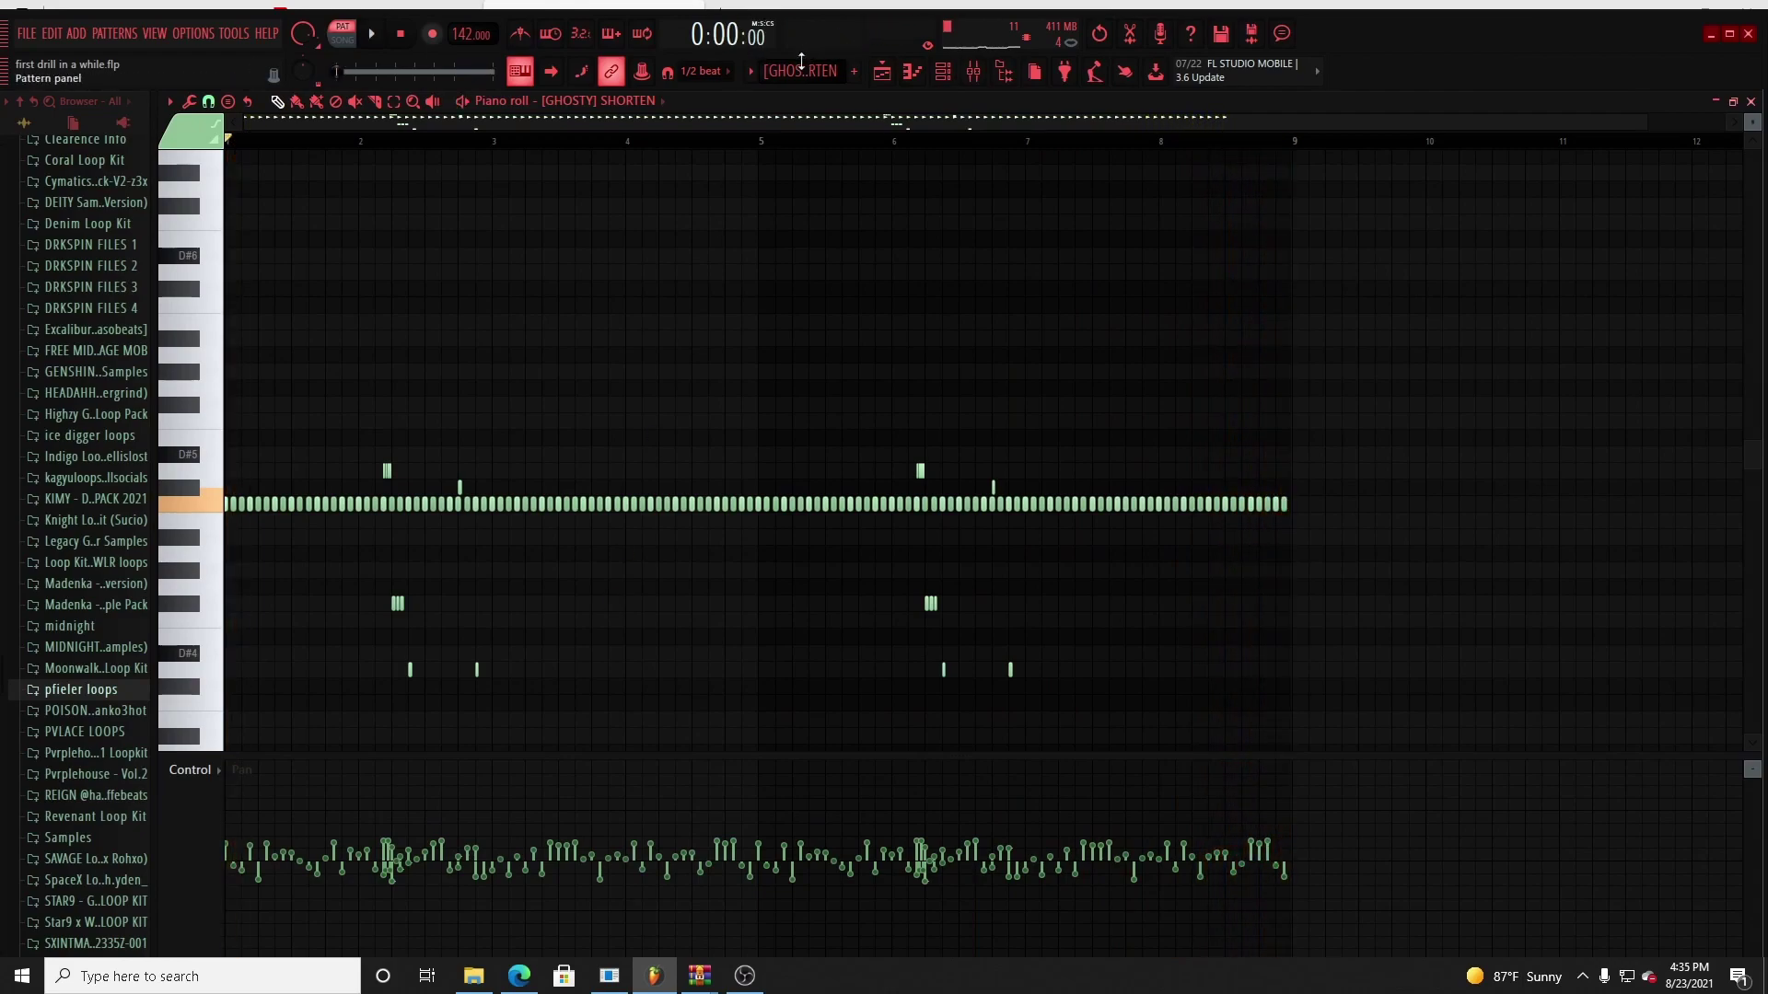
pyautogui.click(402, 35)
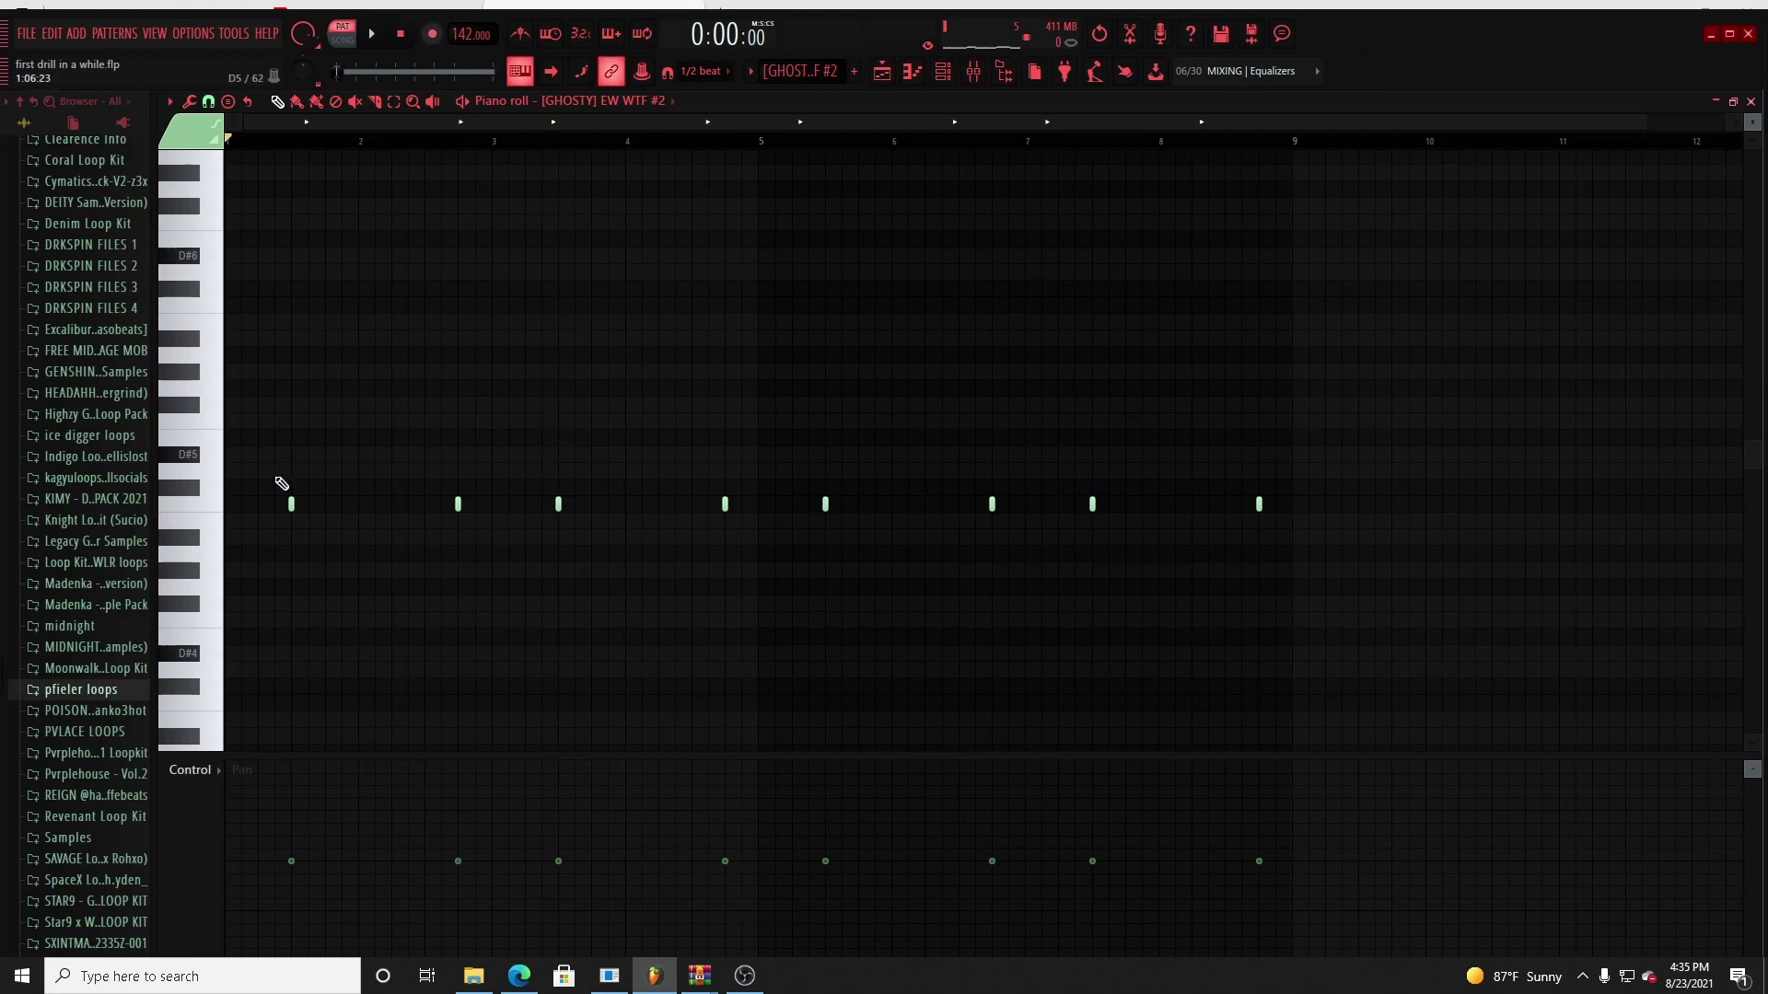
# Step: Preview the [GHOSTY] EW WTF #2 sound at C5, play its pattern and view the note velocities
pyautogui.click(202, 505)
pyautogui.scroll(2, 418, 145)
pyautogui.press('space')
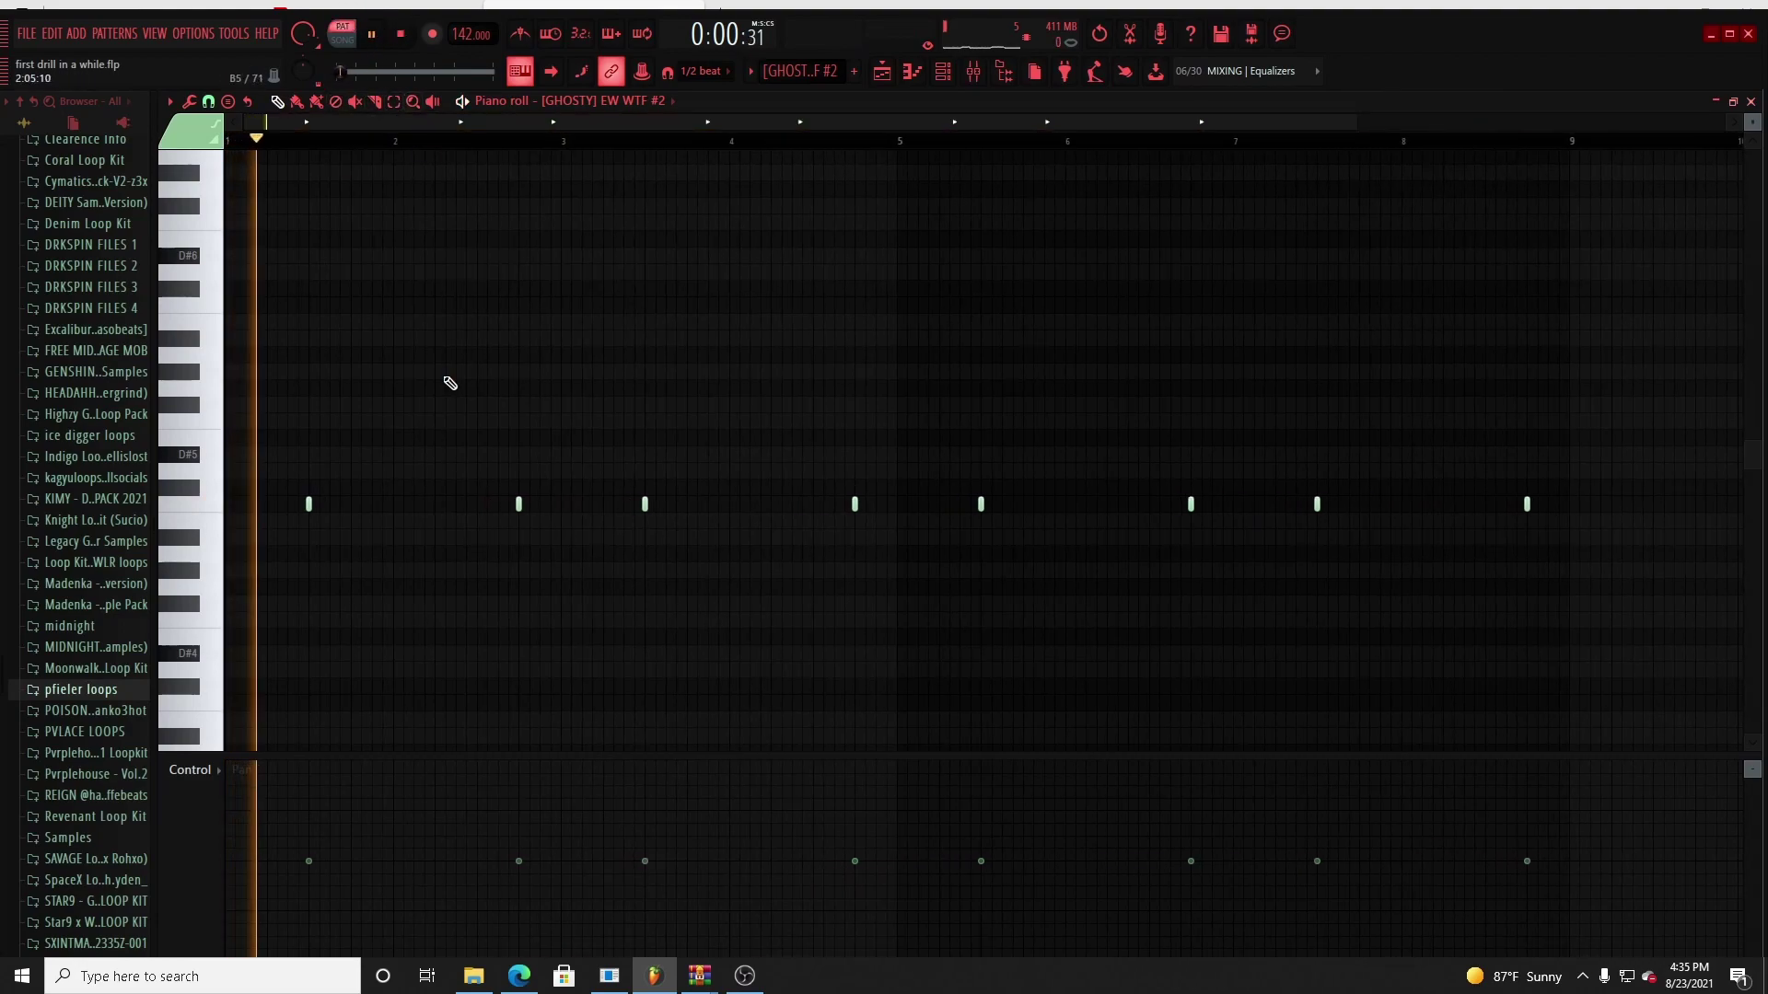
pyautogui.click(194, 774)
pyautogui.click(226, 822)
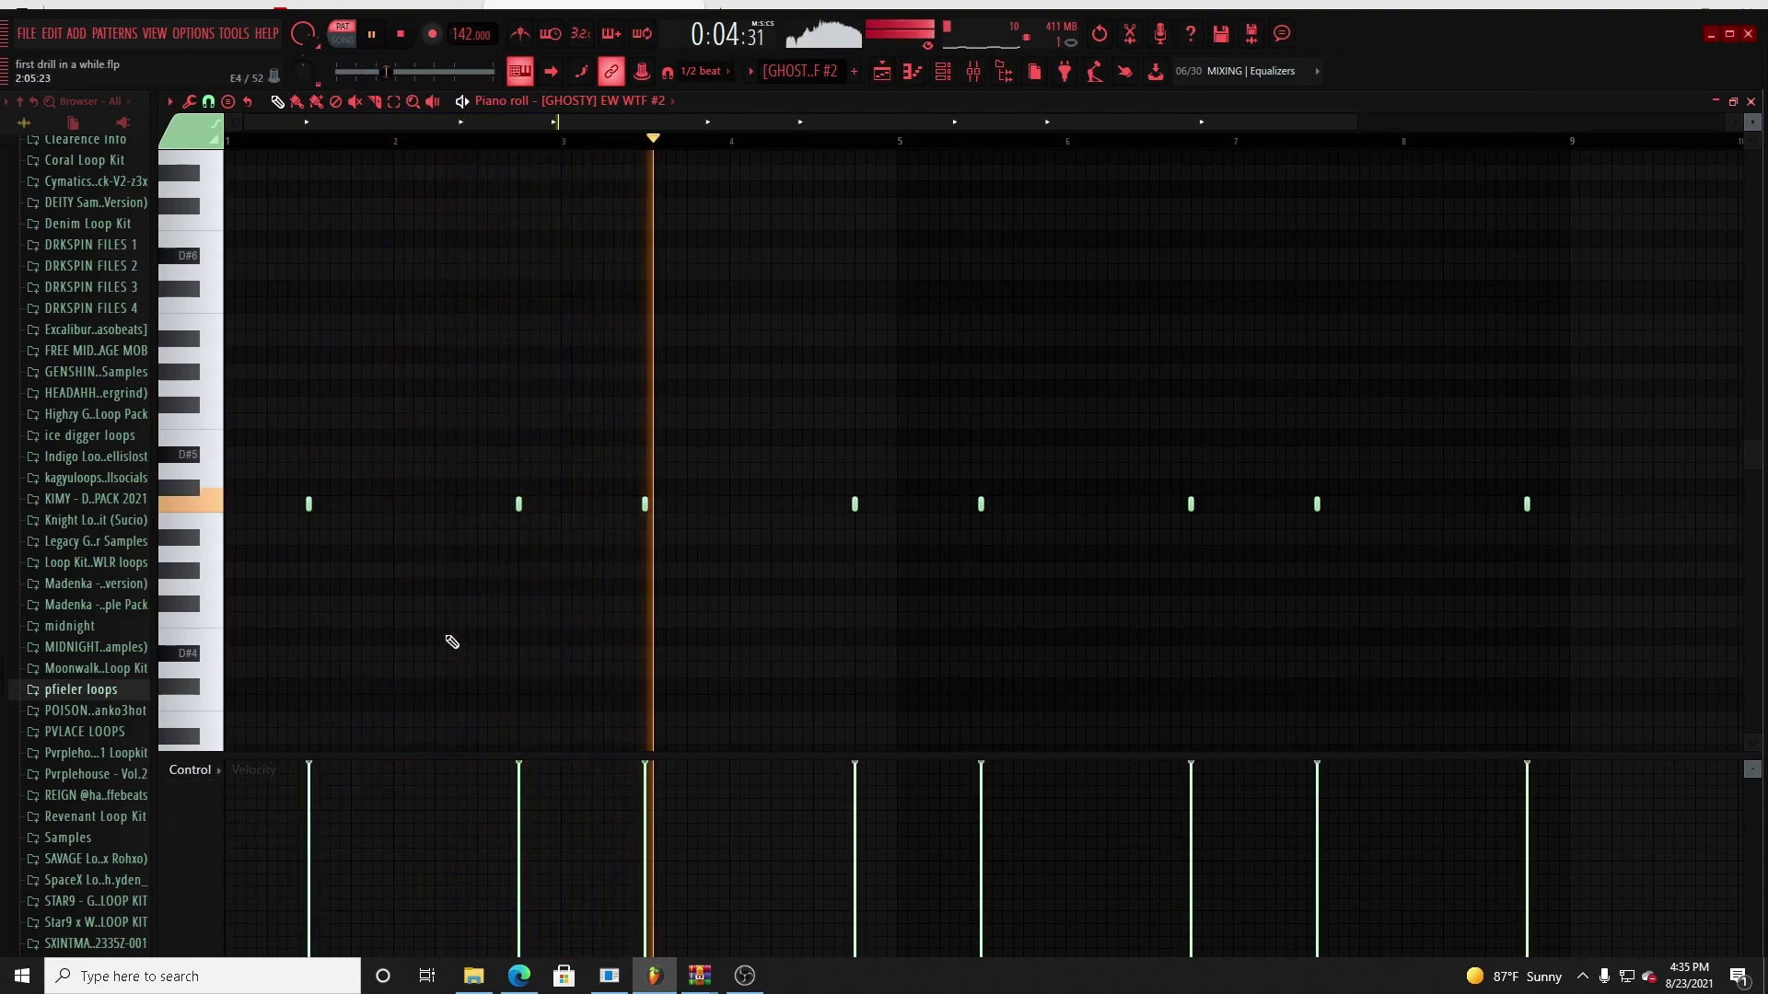
pyautogui.press('space')
pyautogui.moveTo(1356, 122); pyautogui.dragTo(1466, 122)
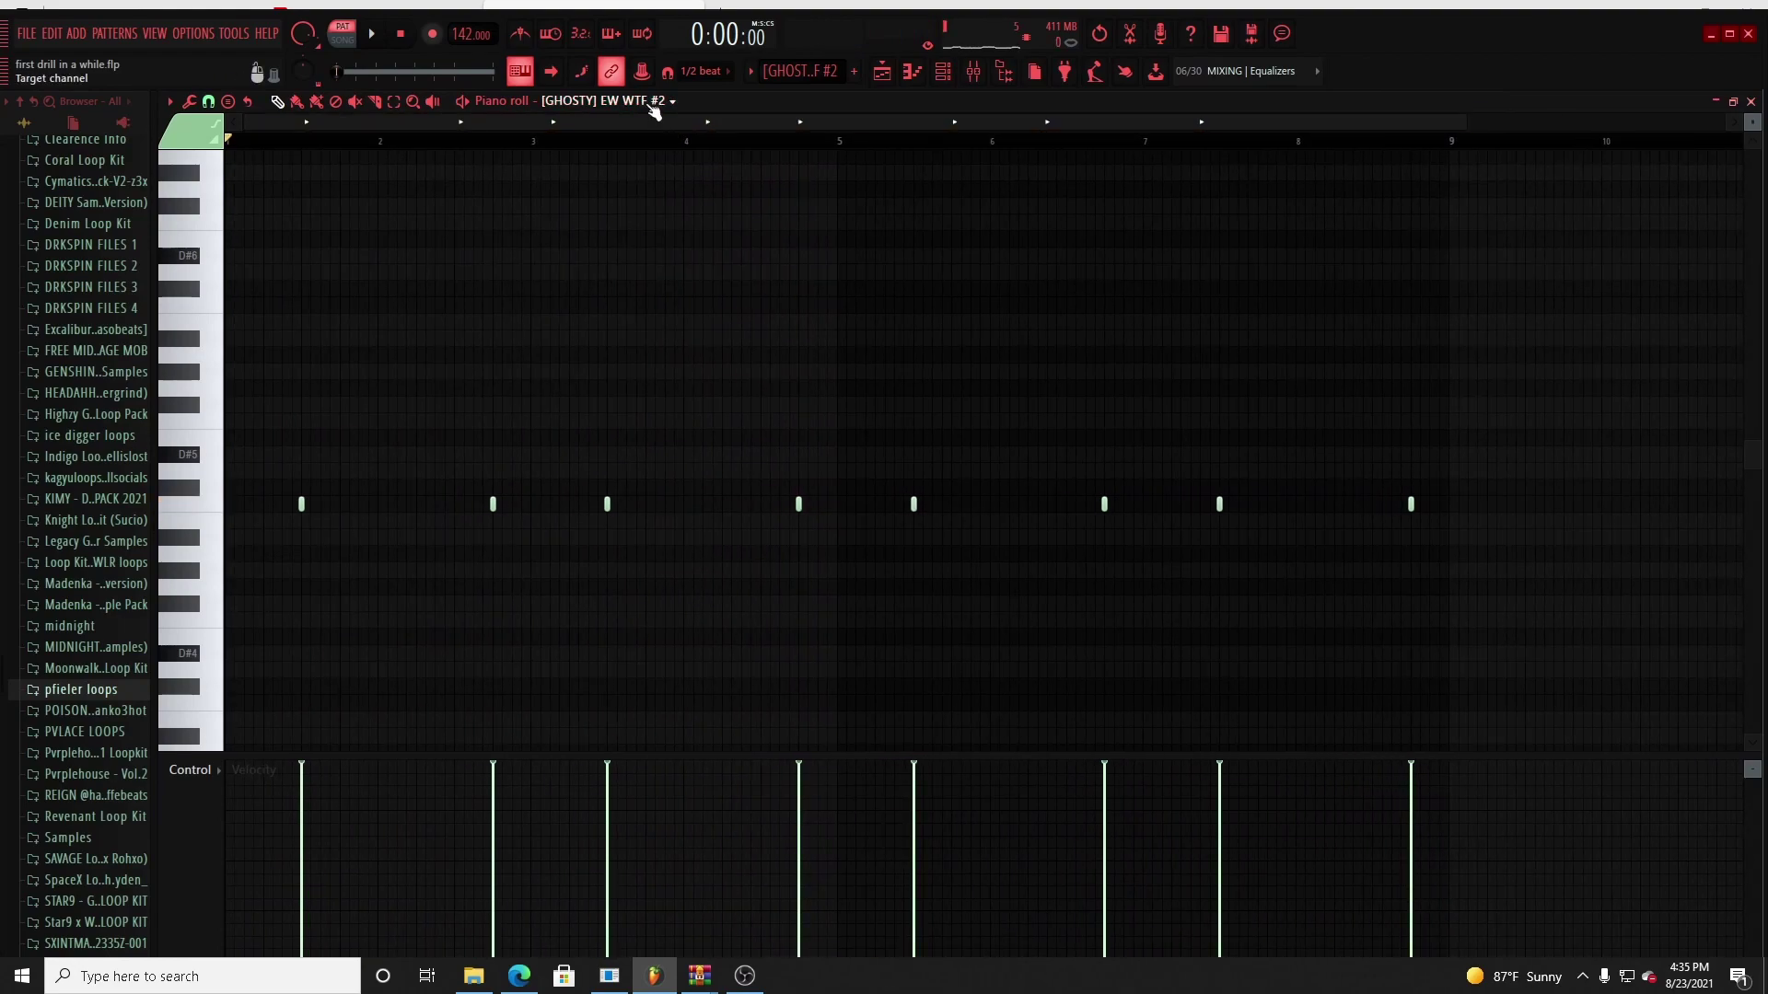
# Step: Bring up the MELO PERC 1 notes of the REVERSCENARIO HAT pattern and view their note pan values
pyautogui.click(654, 103)
pyautogui.click(555, 132)
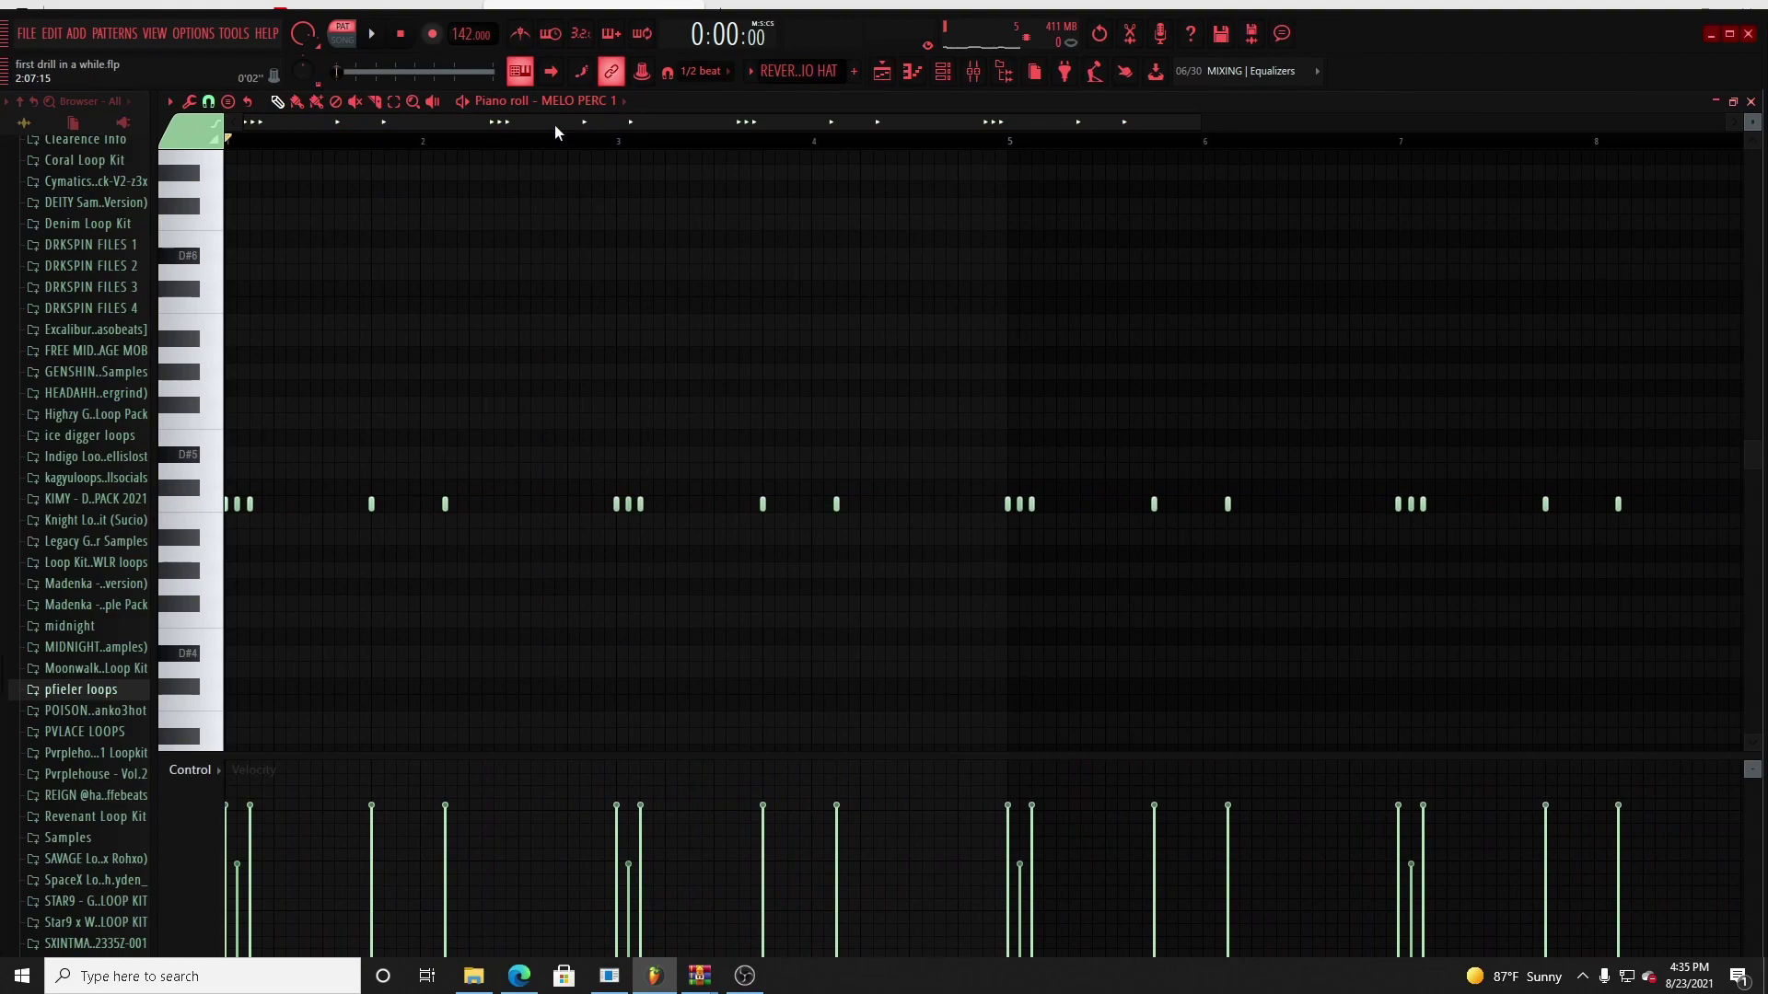
pyautogui.moveTo(1199, 123); pyautogui.dragTo(1587, 122)
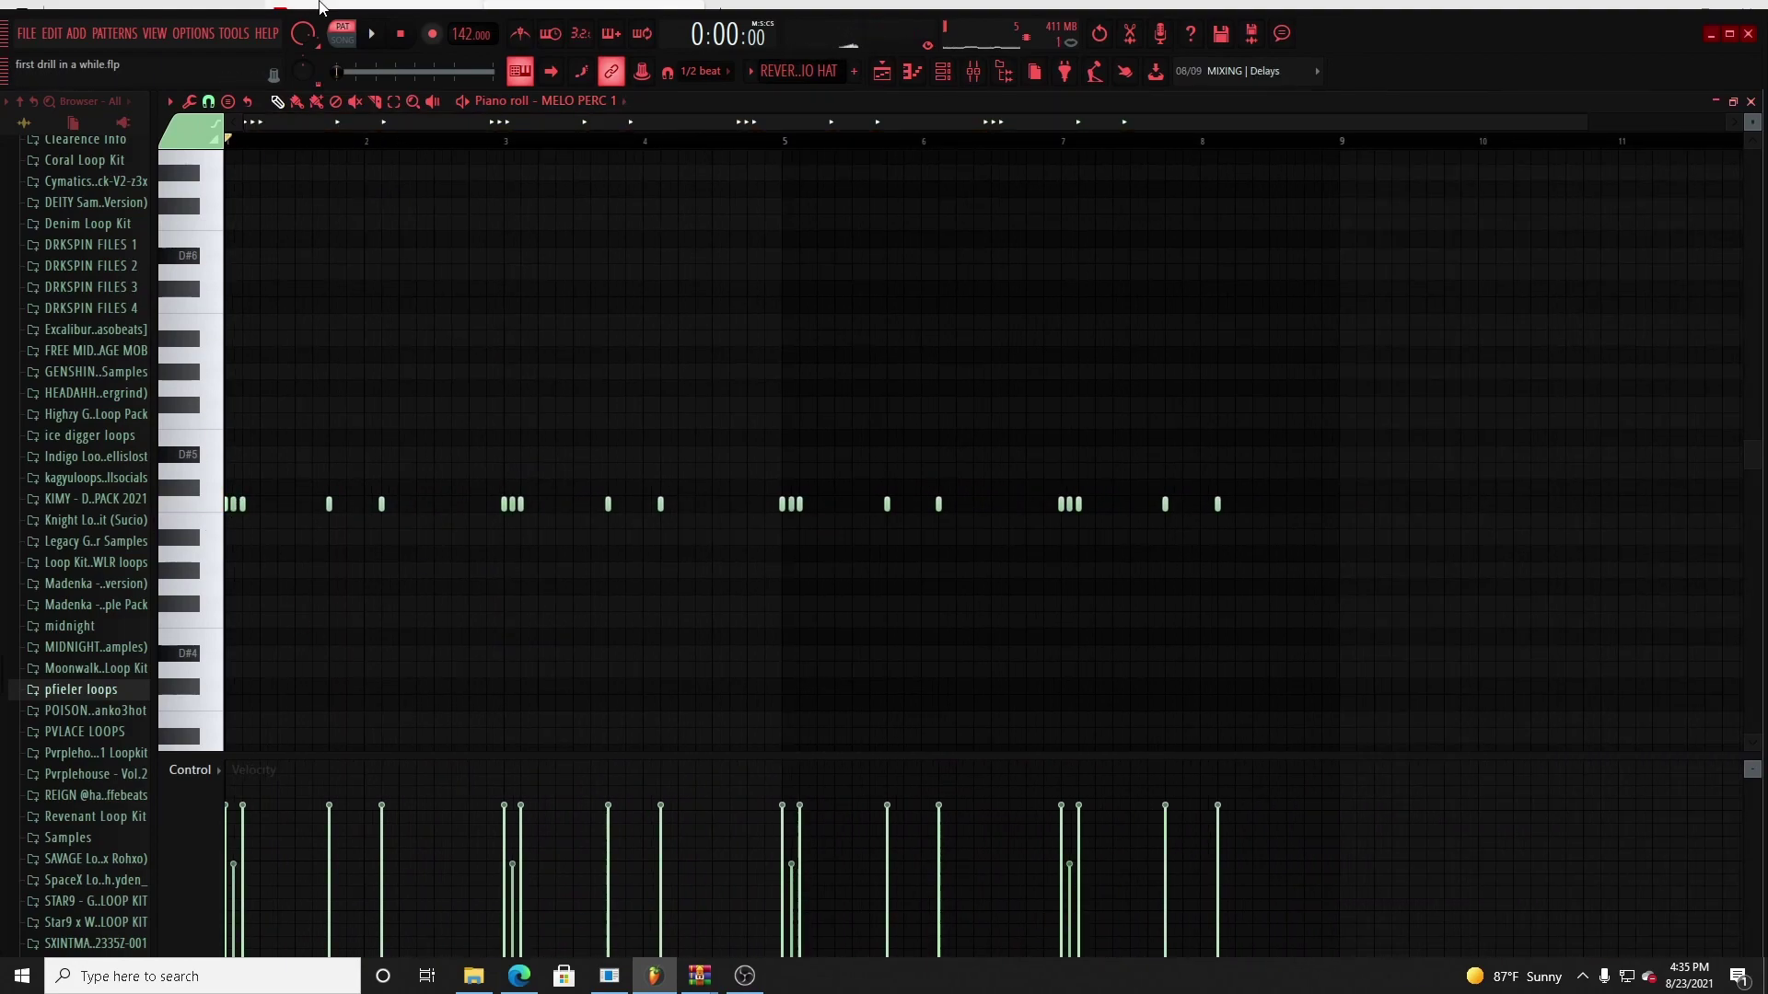
pyautogui.click(210, 776)
pyautogui.click(223, 806)
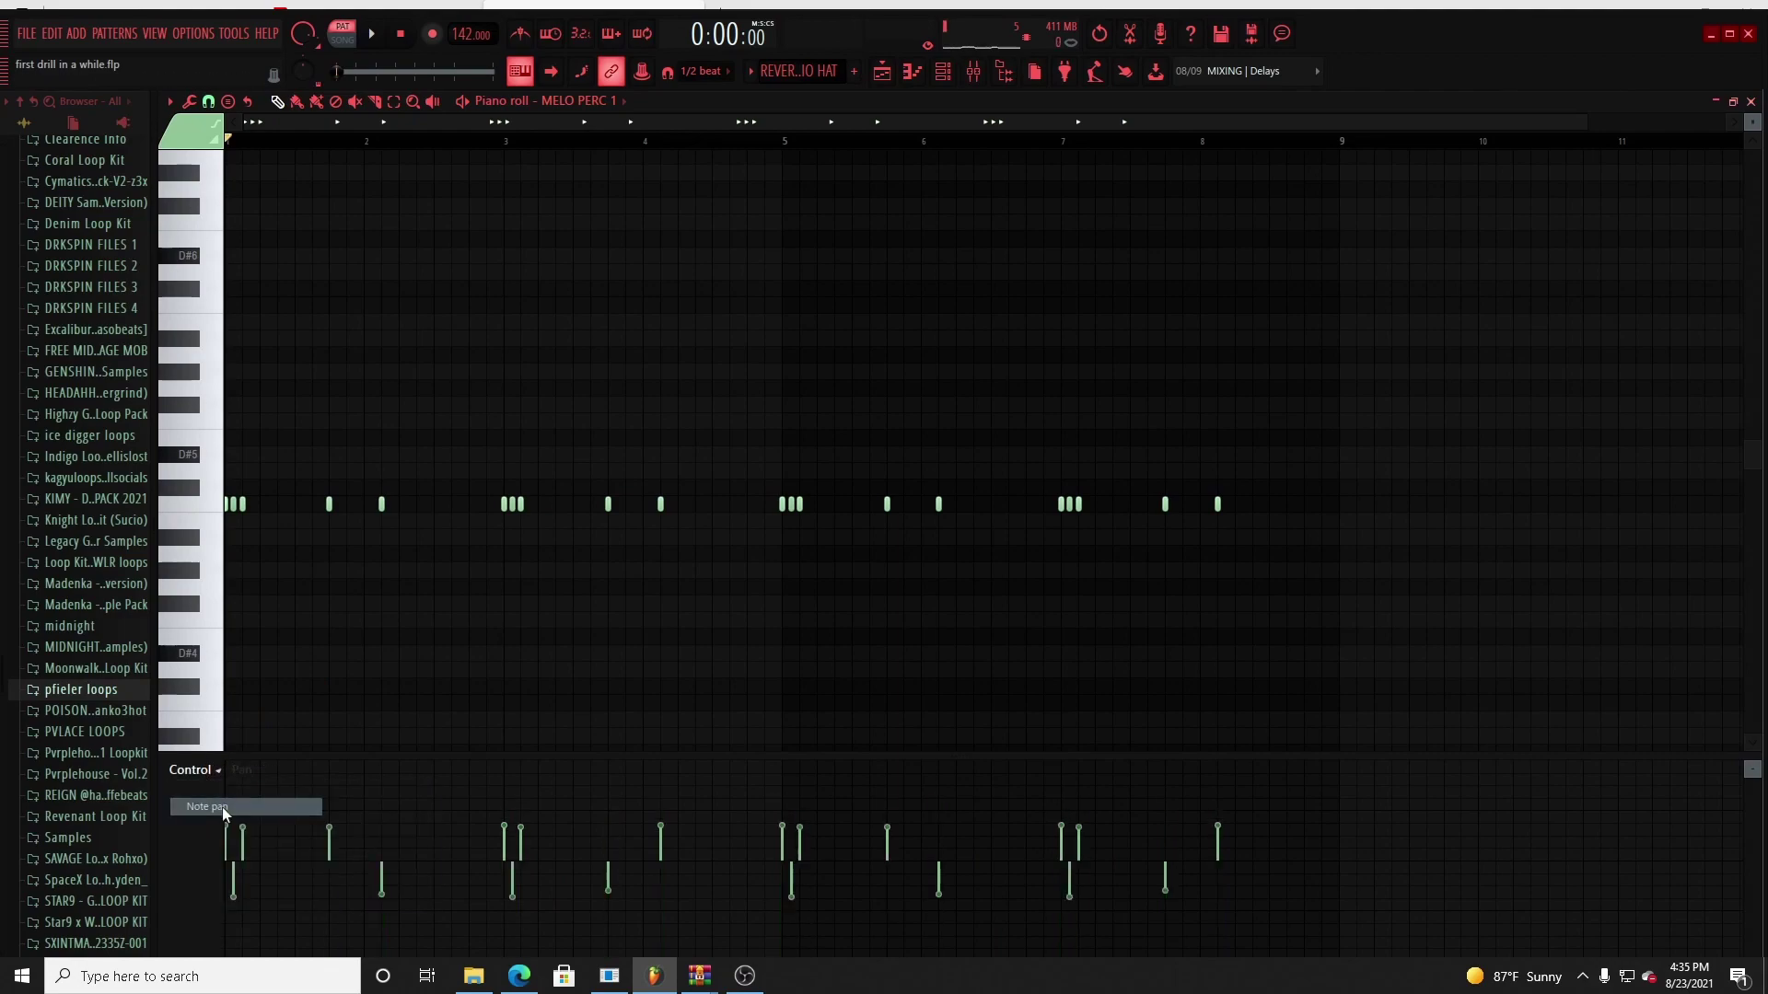
# Step: Show the note velocities of the MELO PERC 1 hat and play its pattern
pyautogui.click(198, 770)
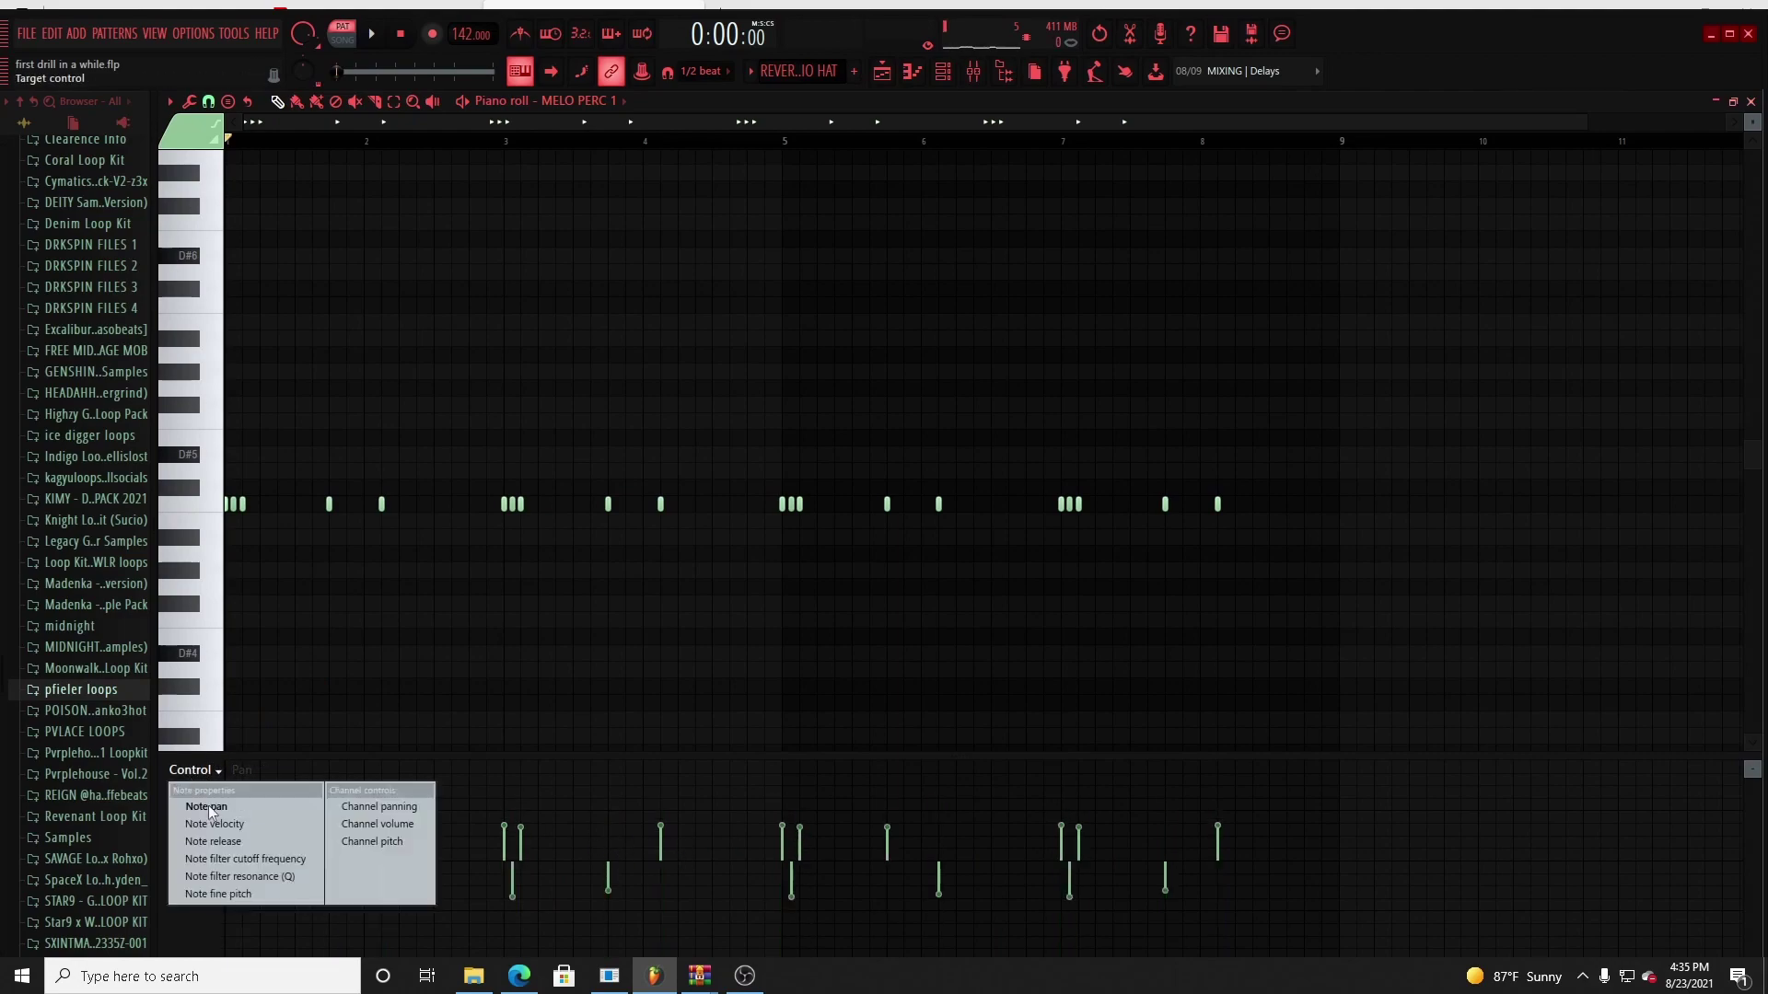
pyautogui.click(368, 802)
pyautogui.press('space')
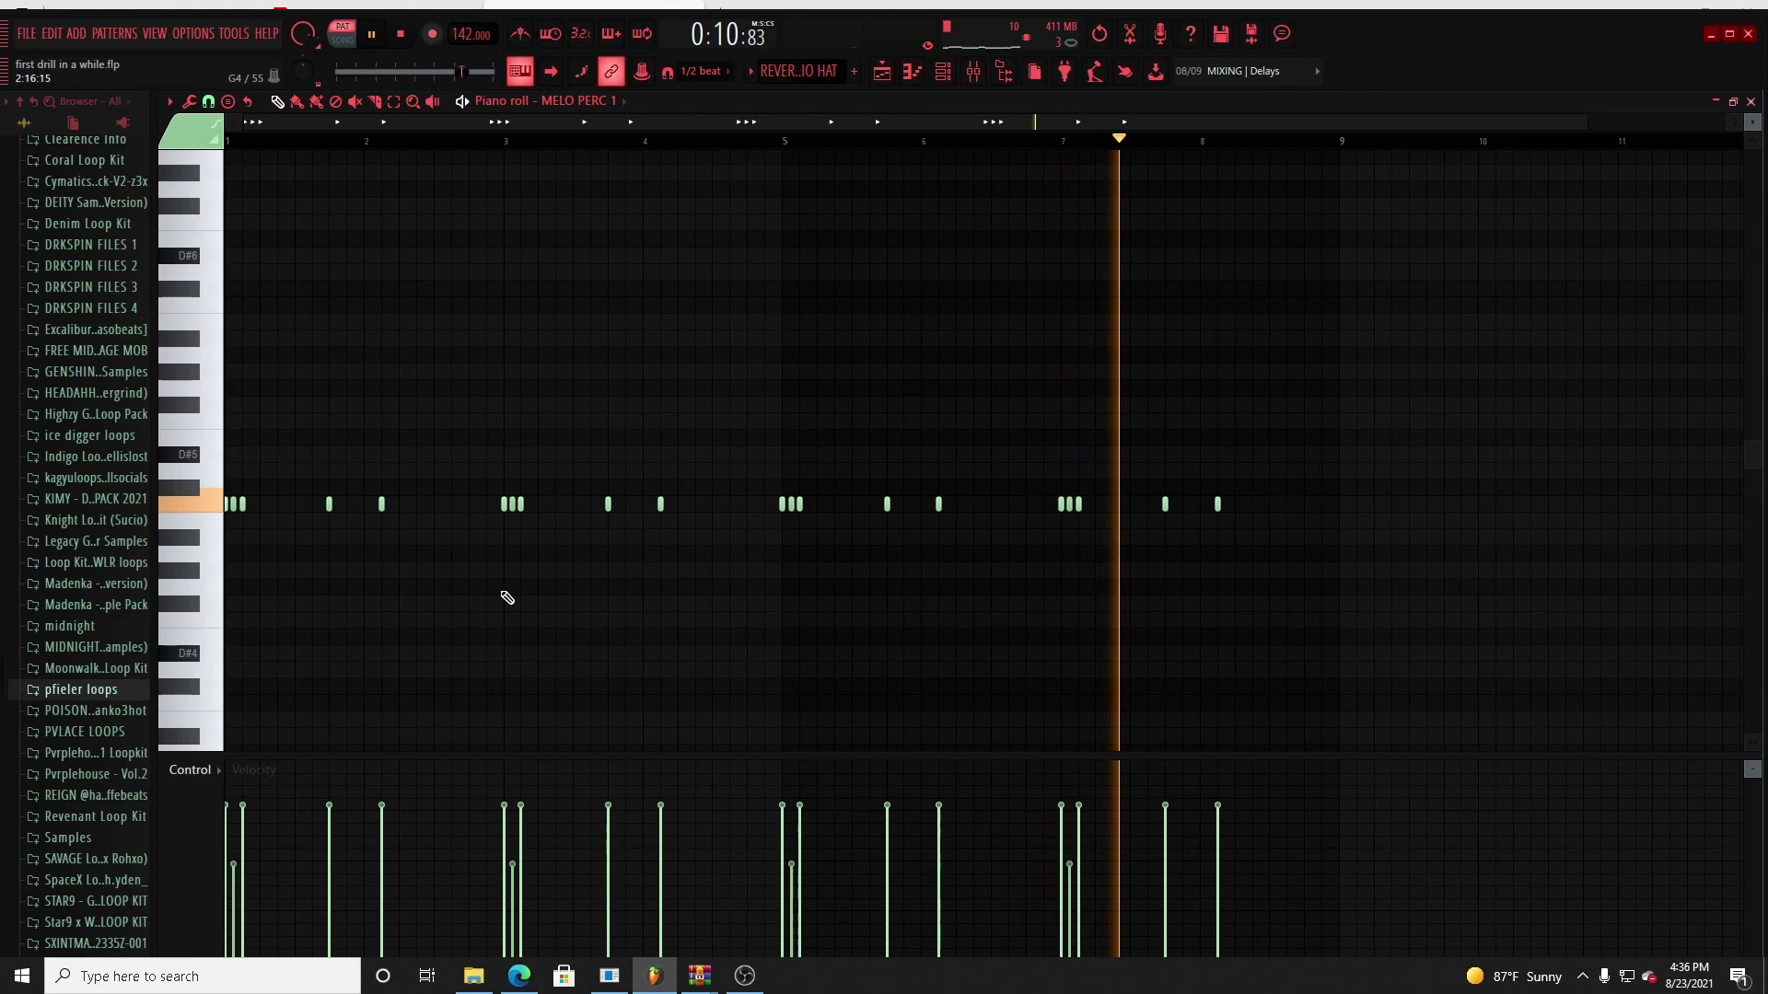
pyautogui.press('space')
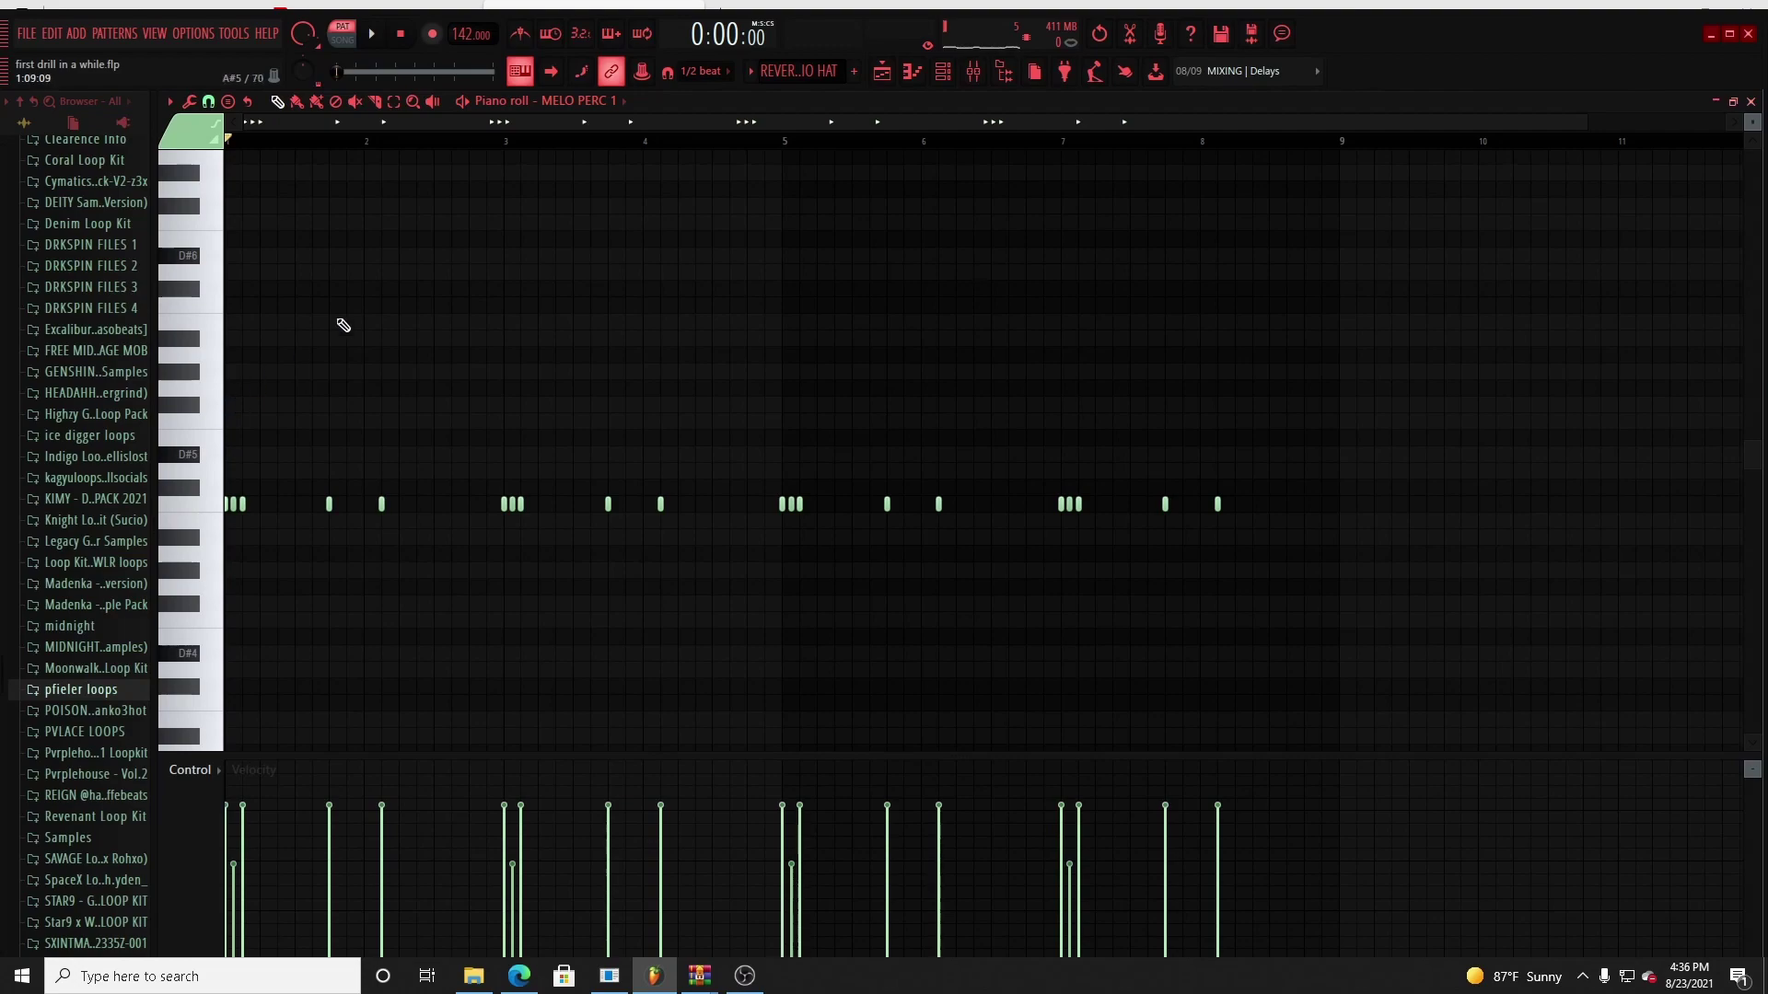
# Step: Switch to the Madenka - Open hihat 1 #2 pattern, preview its sound at C5 and play it
pyautogui.moveTo(799, 71); pyautogui.dragTo(799, 77)
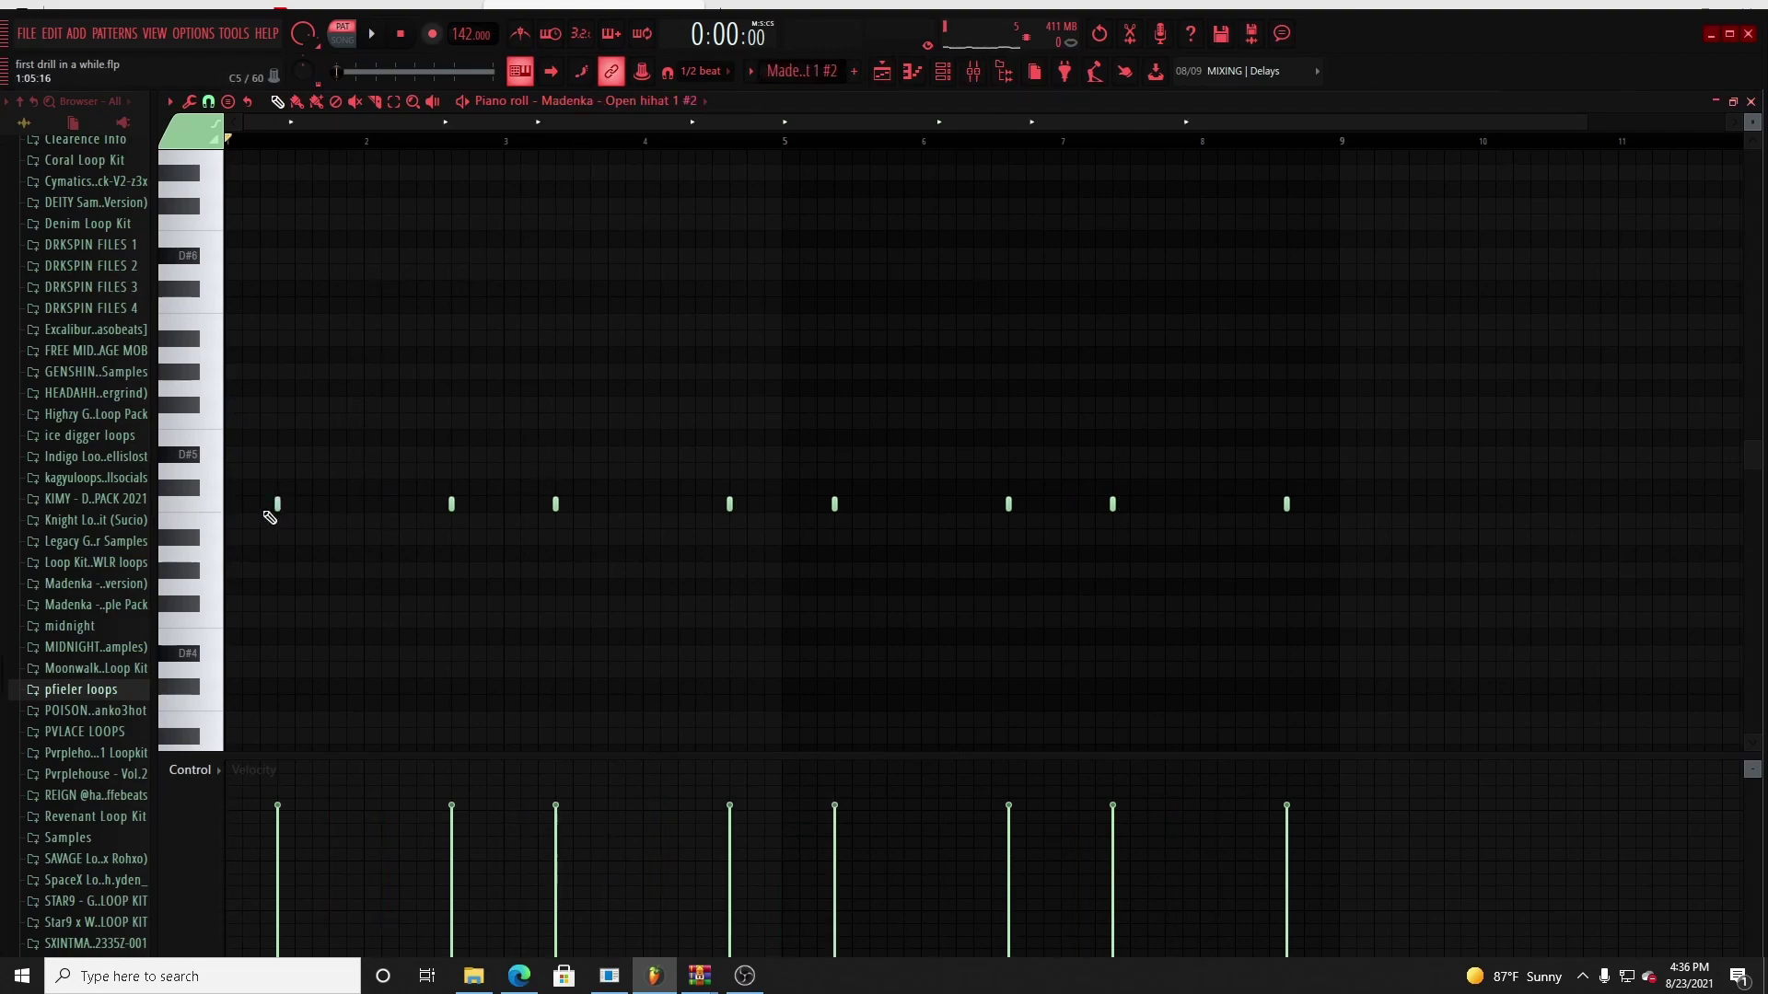
pyautogui.click(218, 509)
pyautogui.scroll(1, 431, 132)
pyautogui.press('space')
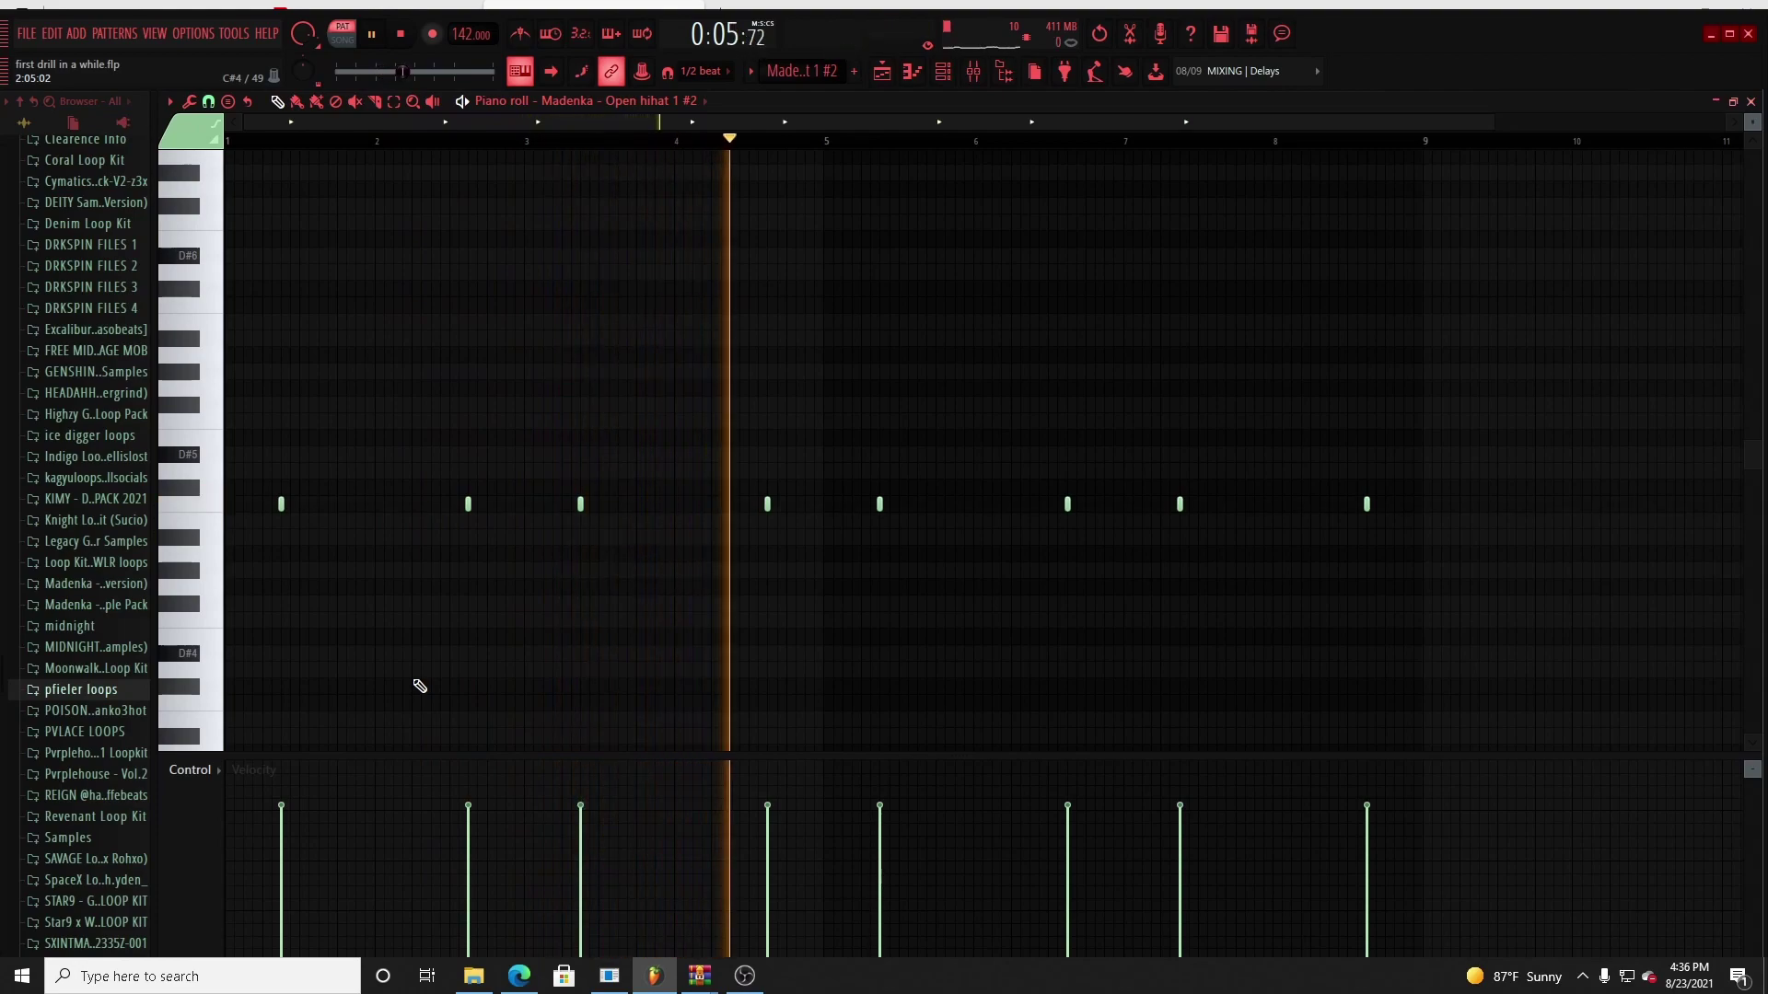
pyautogui.press('space')
pyautogui.scroll(-2, 691, 152)
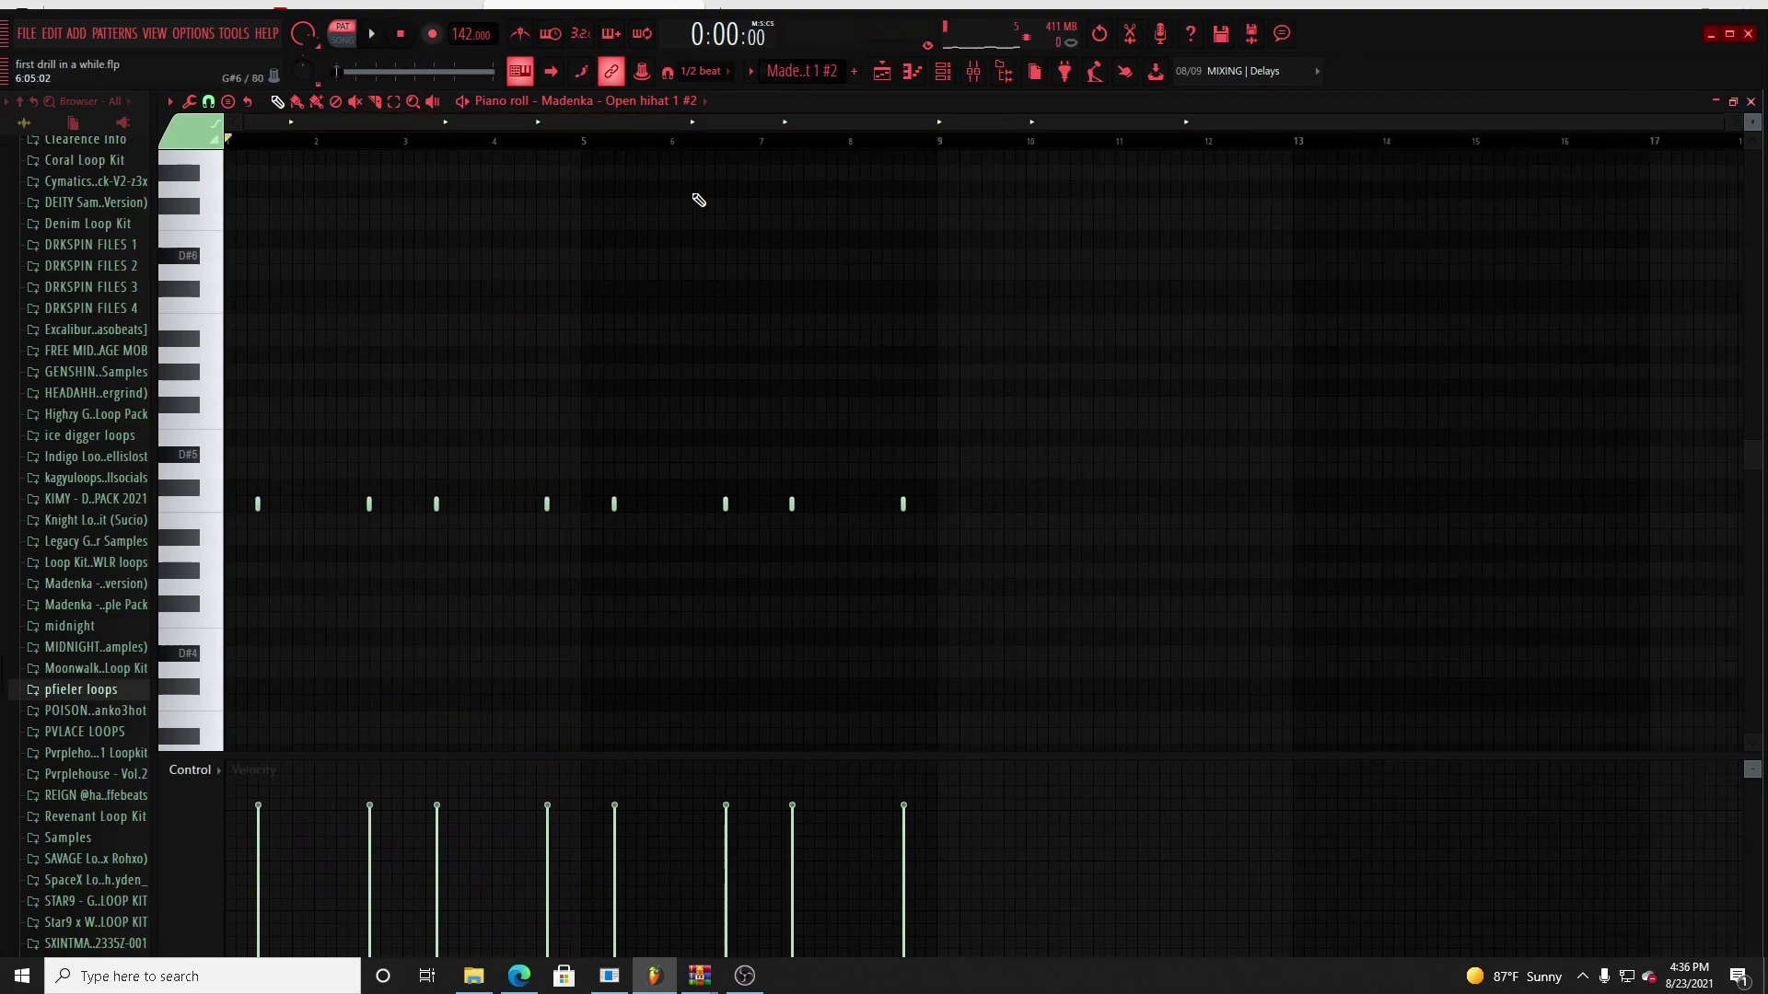
# Step: Switch to the WAVEY HAT pattern, preview its sound at C5, play it and view the note pan values
pyautogui.press('KP_Add')
pyautogui.scroll(2, 458, 122)
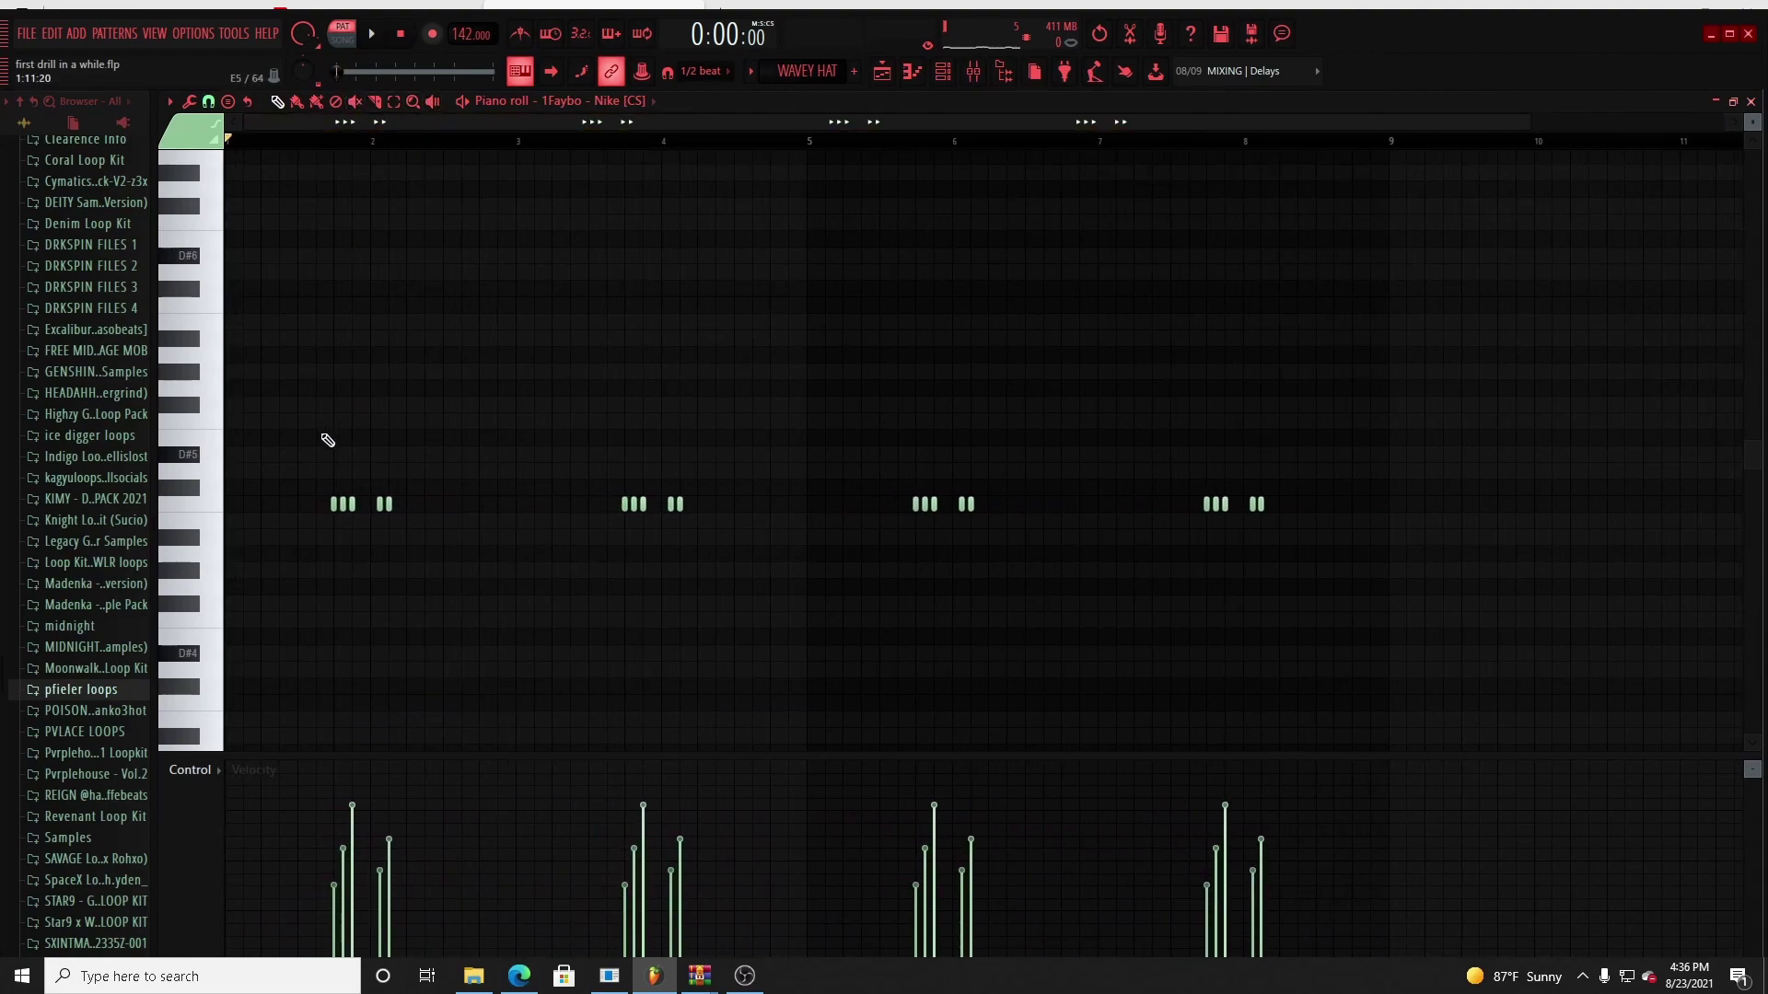
pyautogui.click(197, 506)
pyautogui.scroll(1, 398, 156)
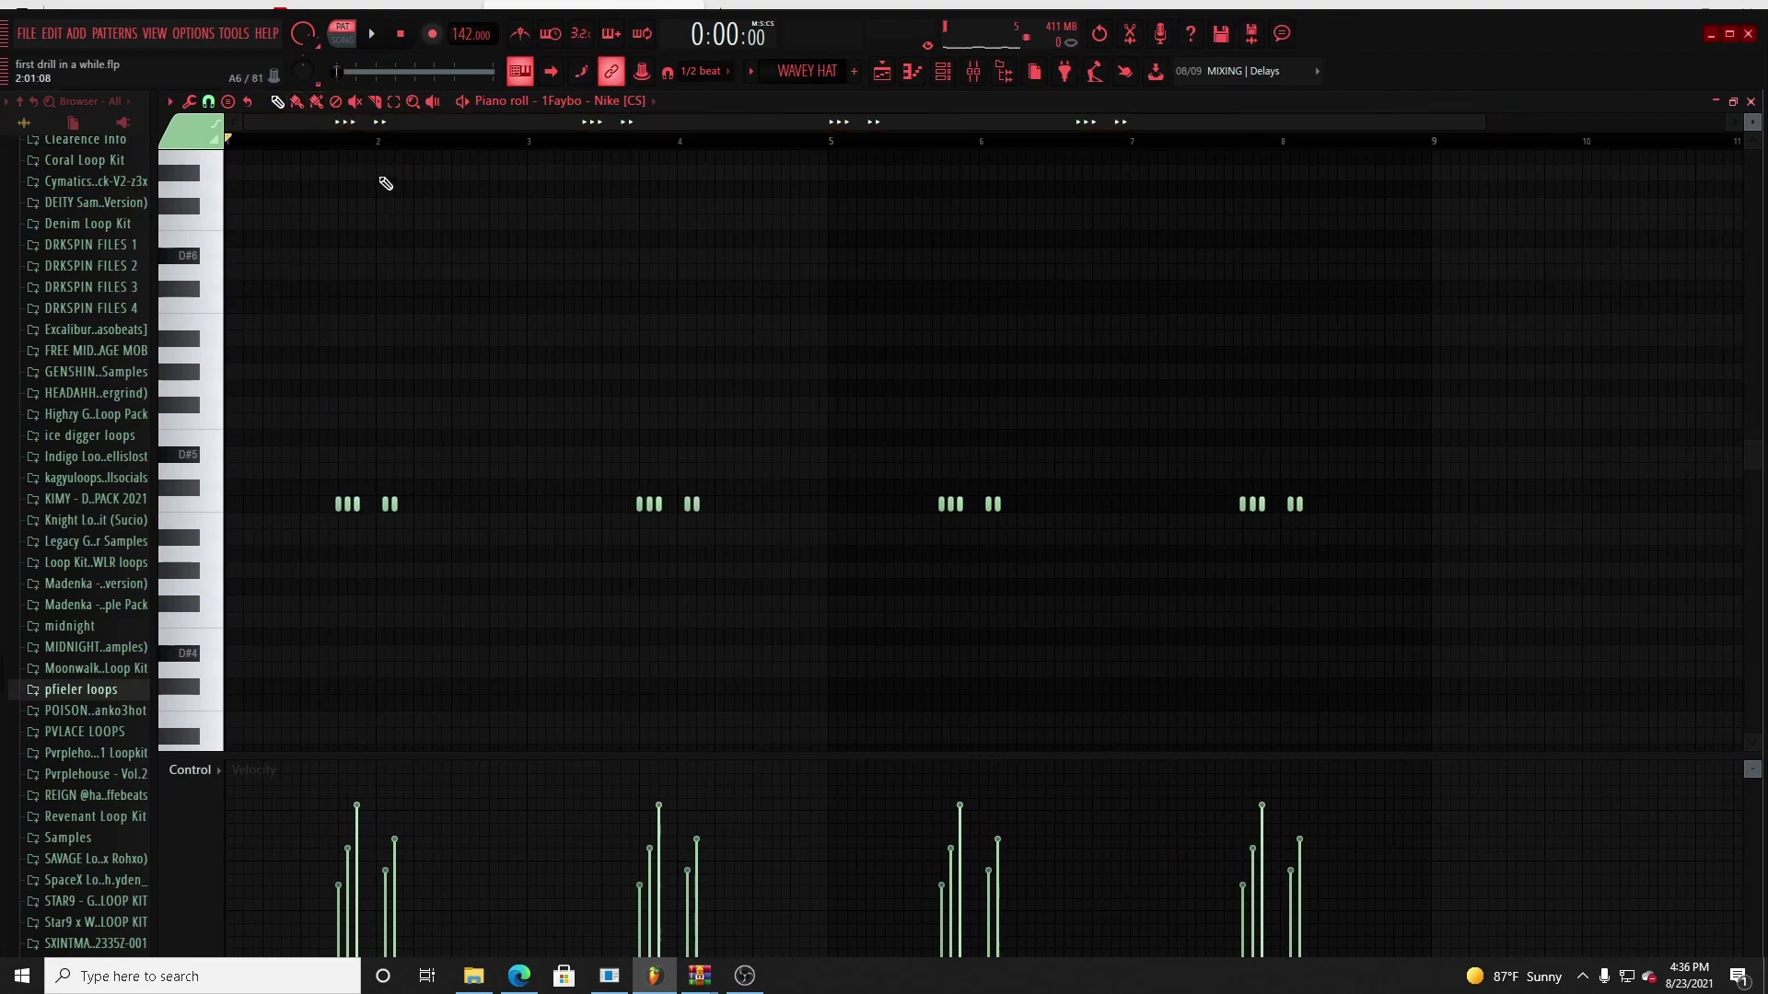
pyautogui.press('space')
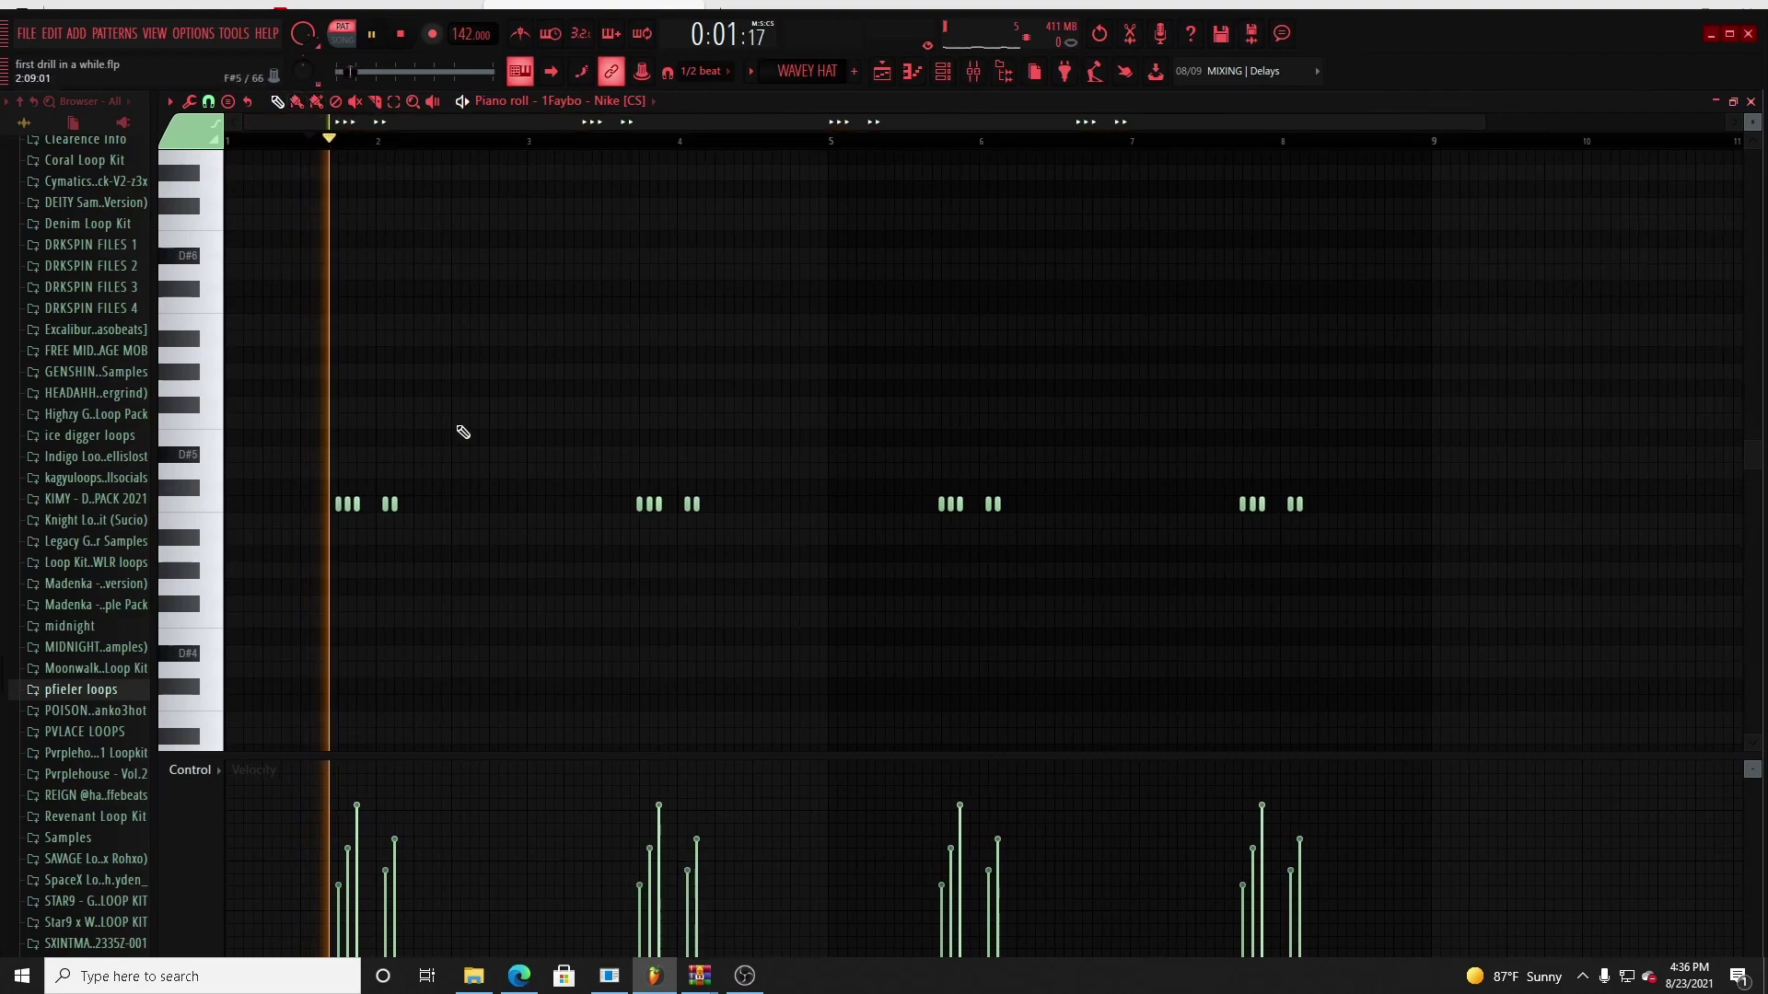
pyautogui.click(192, 771)
pyautogui.click(205, 806)
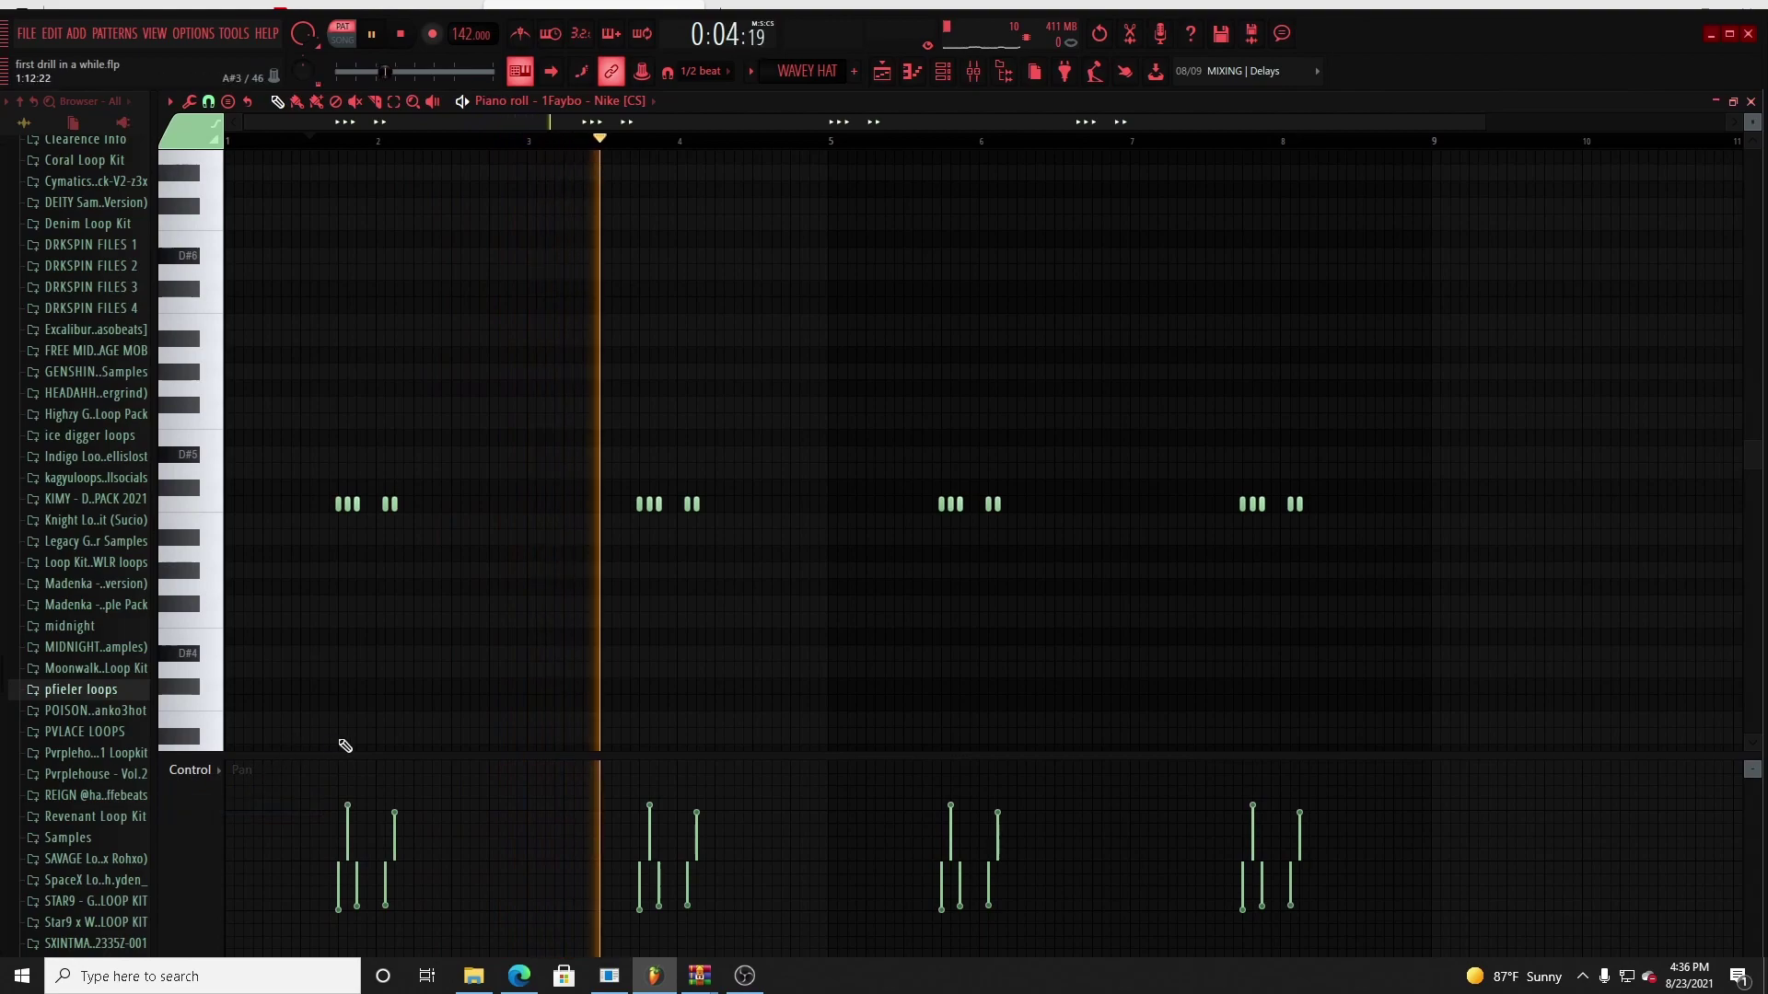
pyautogui.press('space')
pyautogui.scroll(-3, 678, 125)
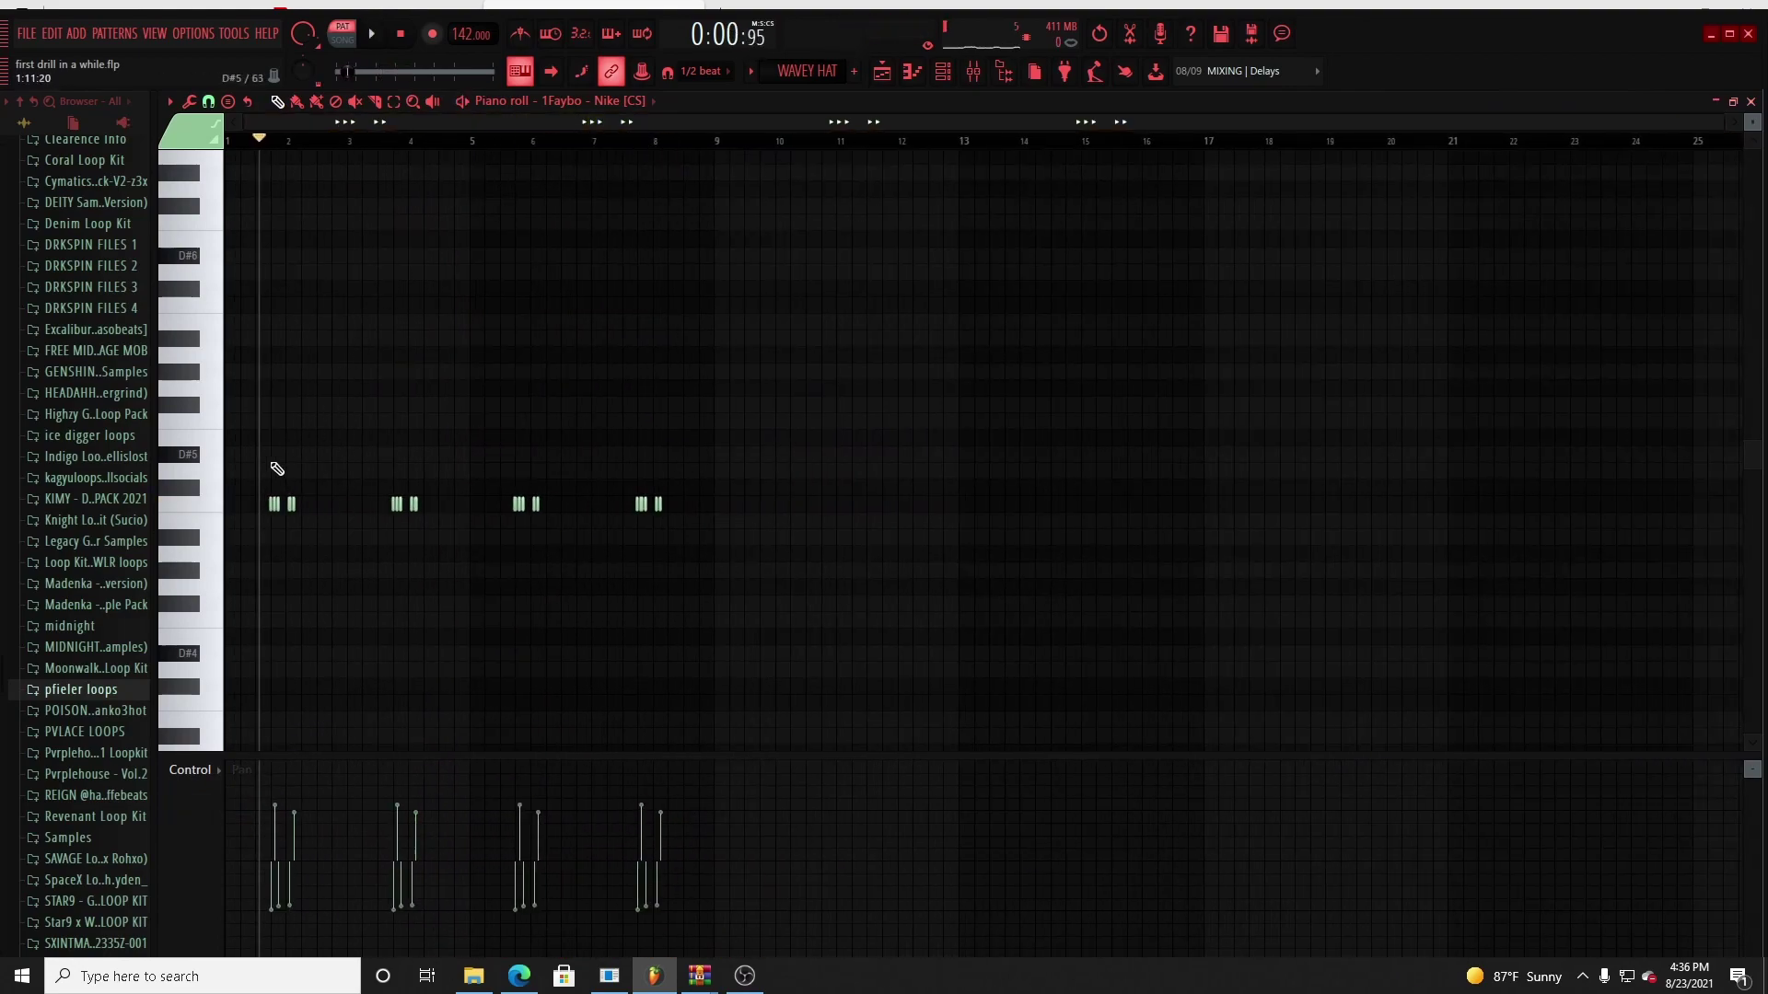
# Step: Switch to the OLD MELO KICK pattern and play it briefly
pyautogui.scroll(1, 525, 136)
pyautogui.press('+')
pyautogui.press('space')
pyautogui.press('space')
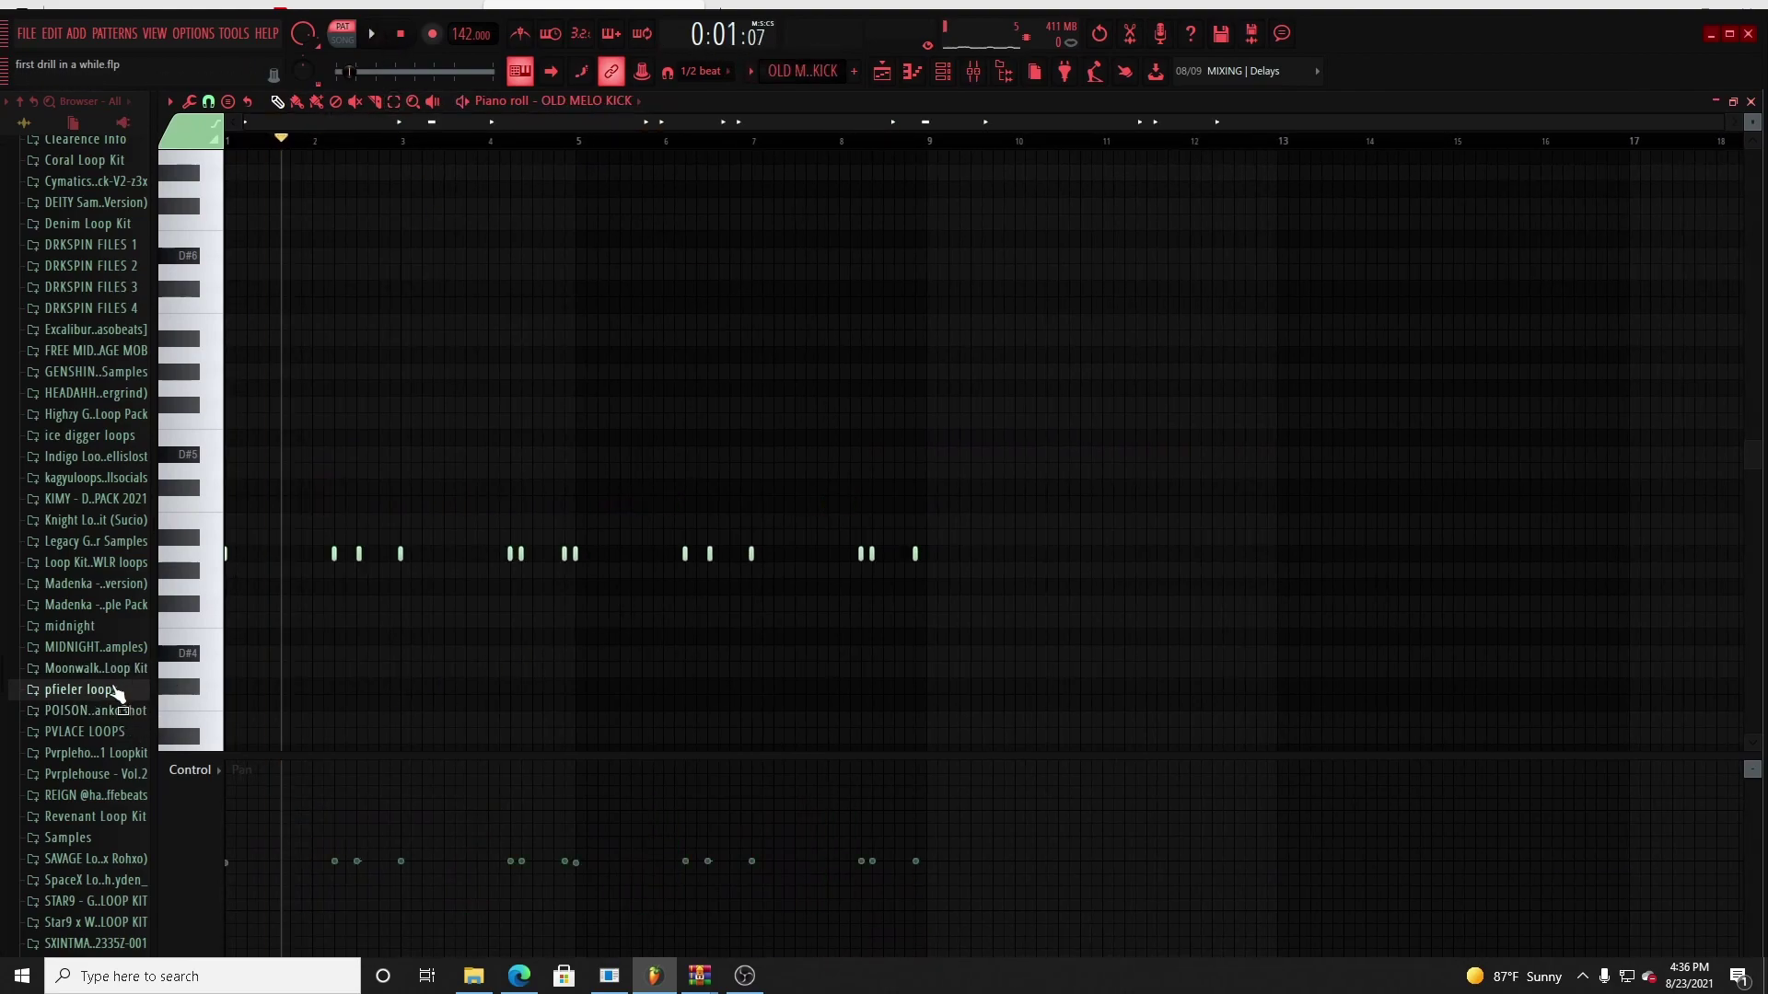
# Step: Collapse the LOOP KITS folder in the file browser
pyautogui.scroll(15, 37, 553)
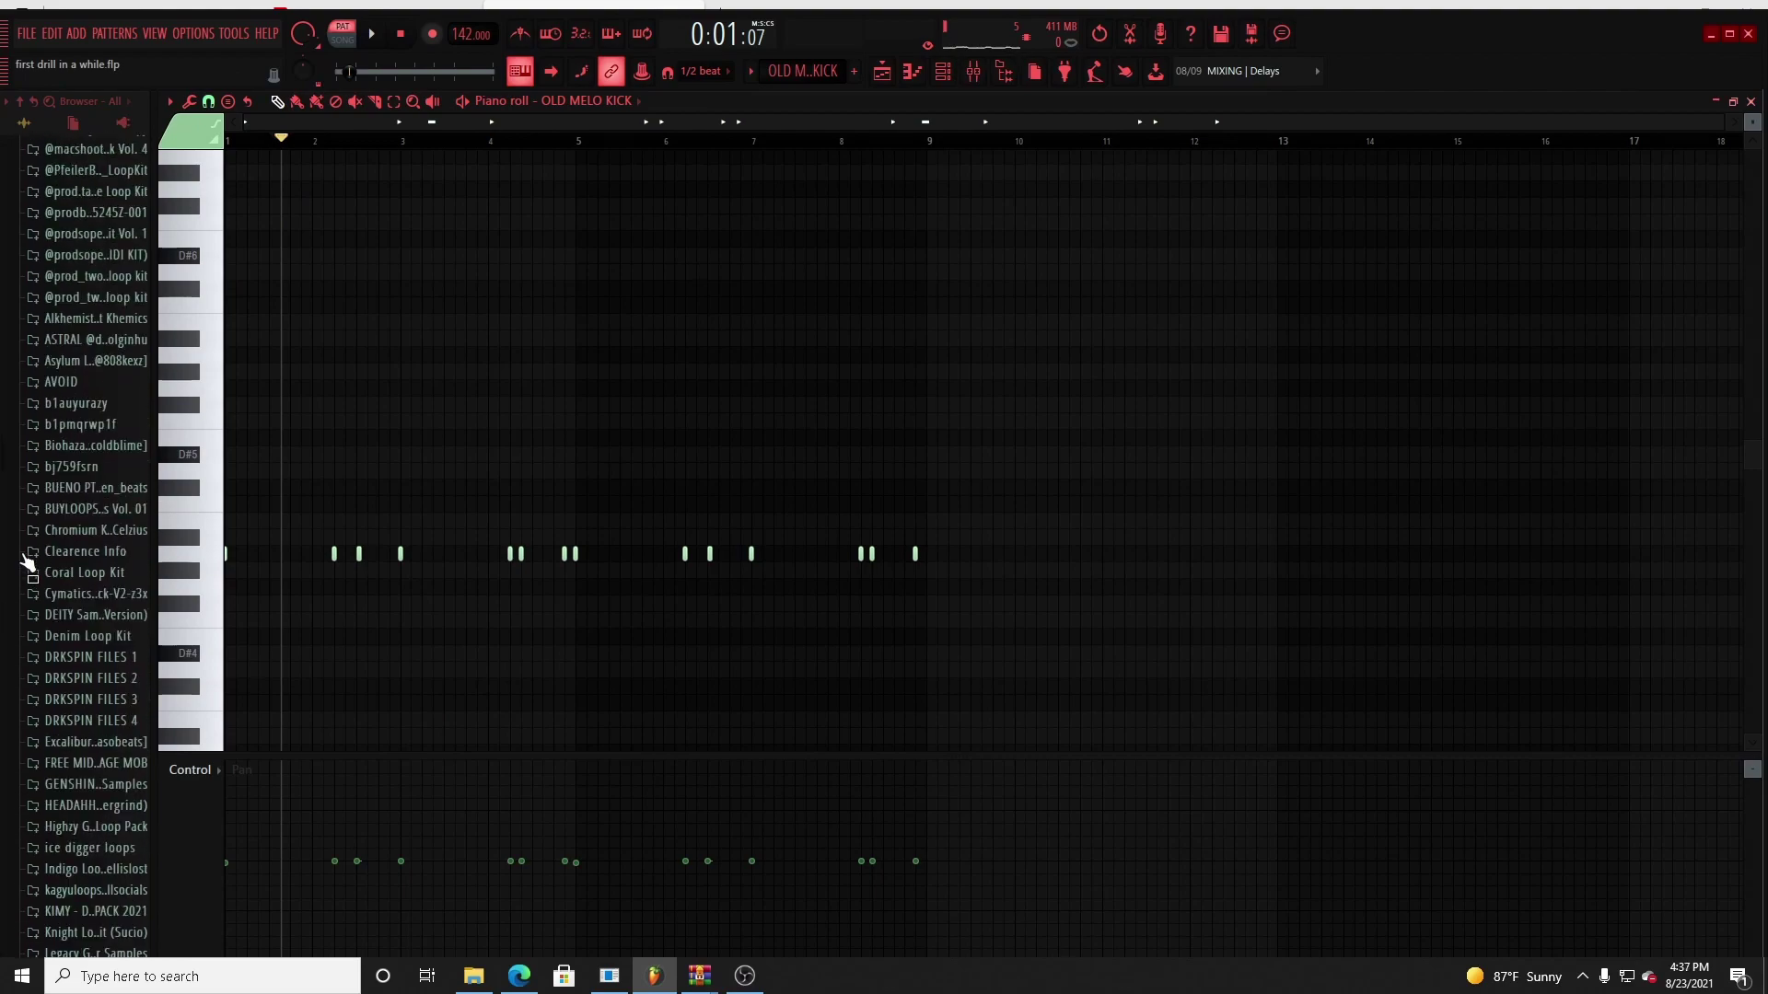
pyautogui.click(64, 388)
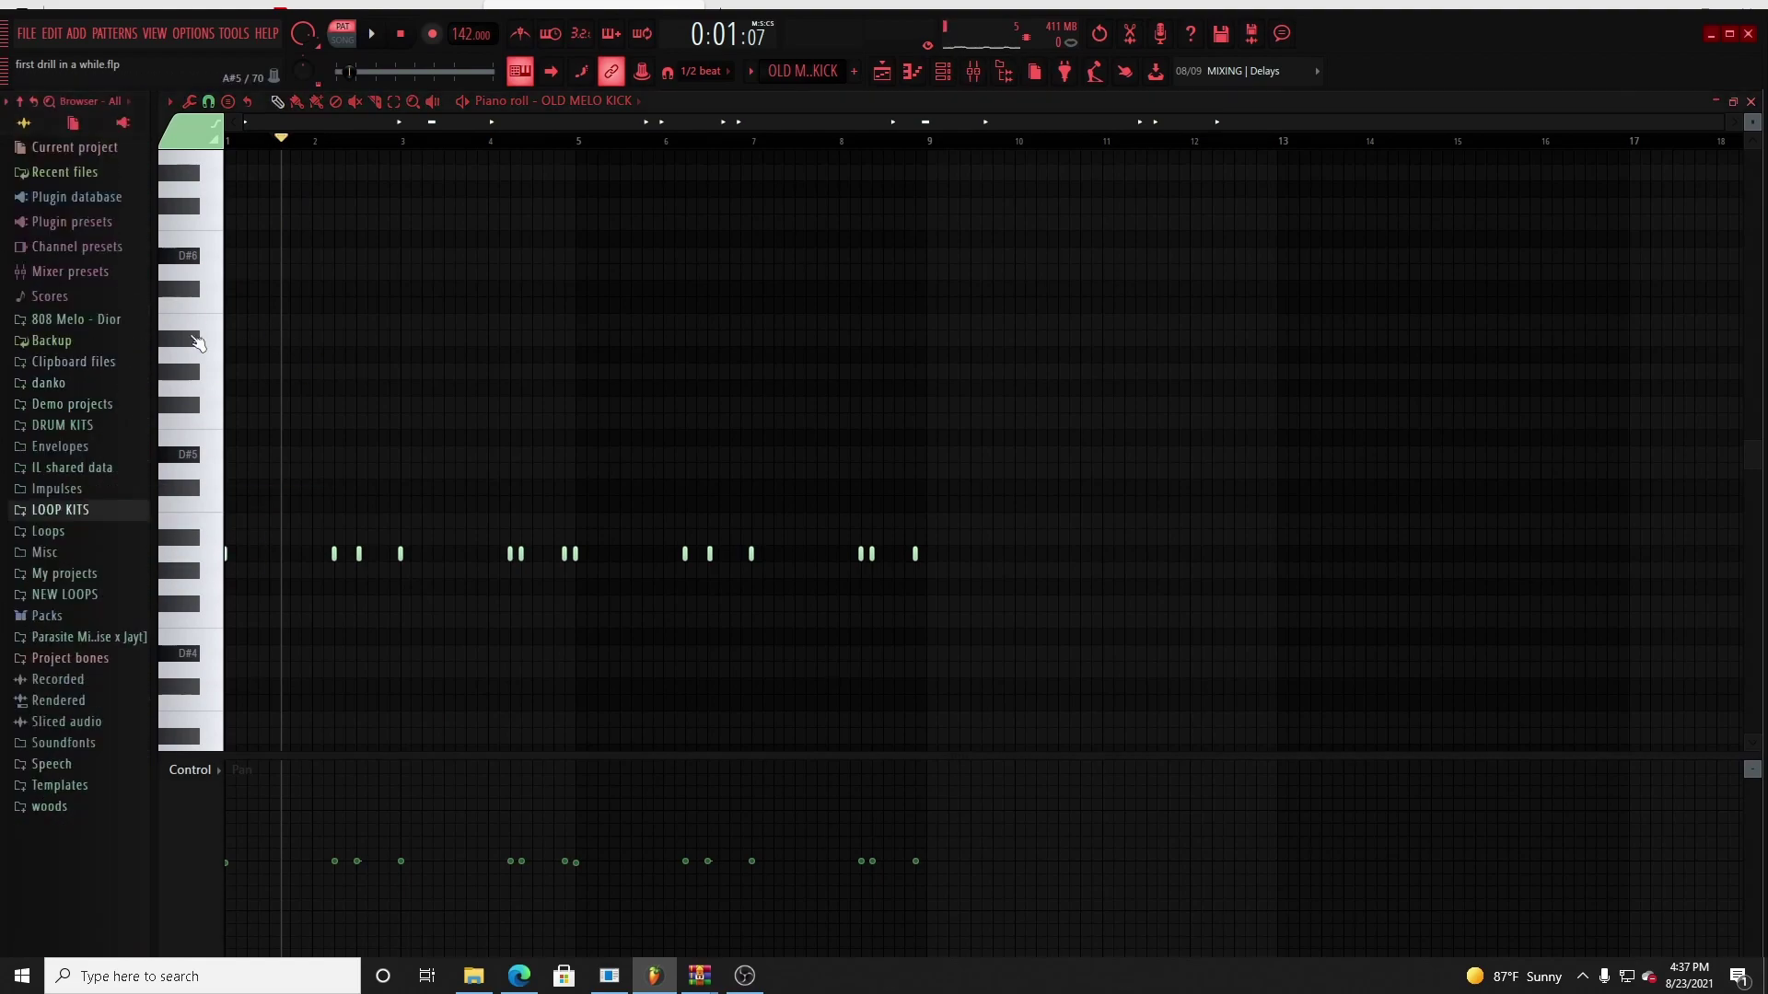
# Step: Show the note velocities of the OLD MELO KICK pattern
pyautogui.scroll(2, 438, 129)
pyautogui.click(193, 770)
pyautogui.click(221, 816)
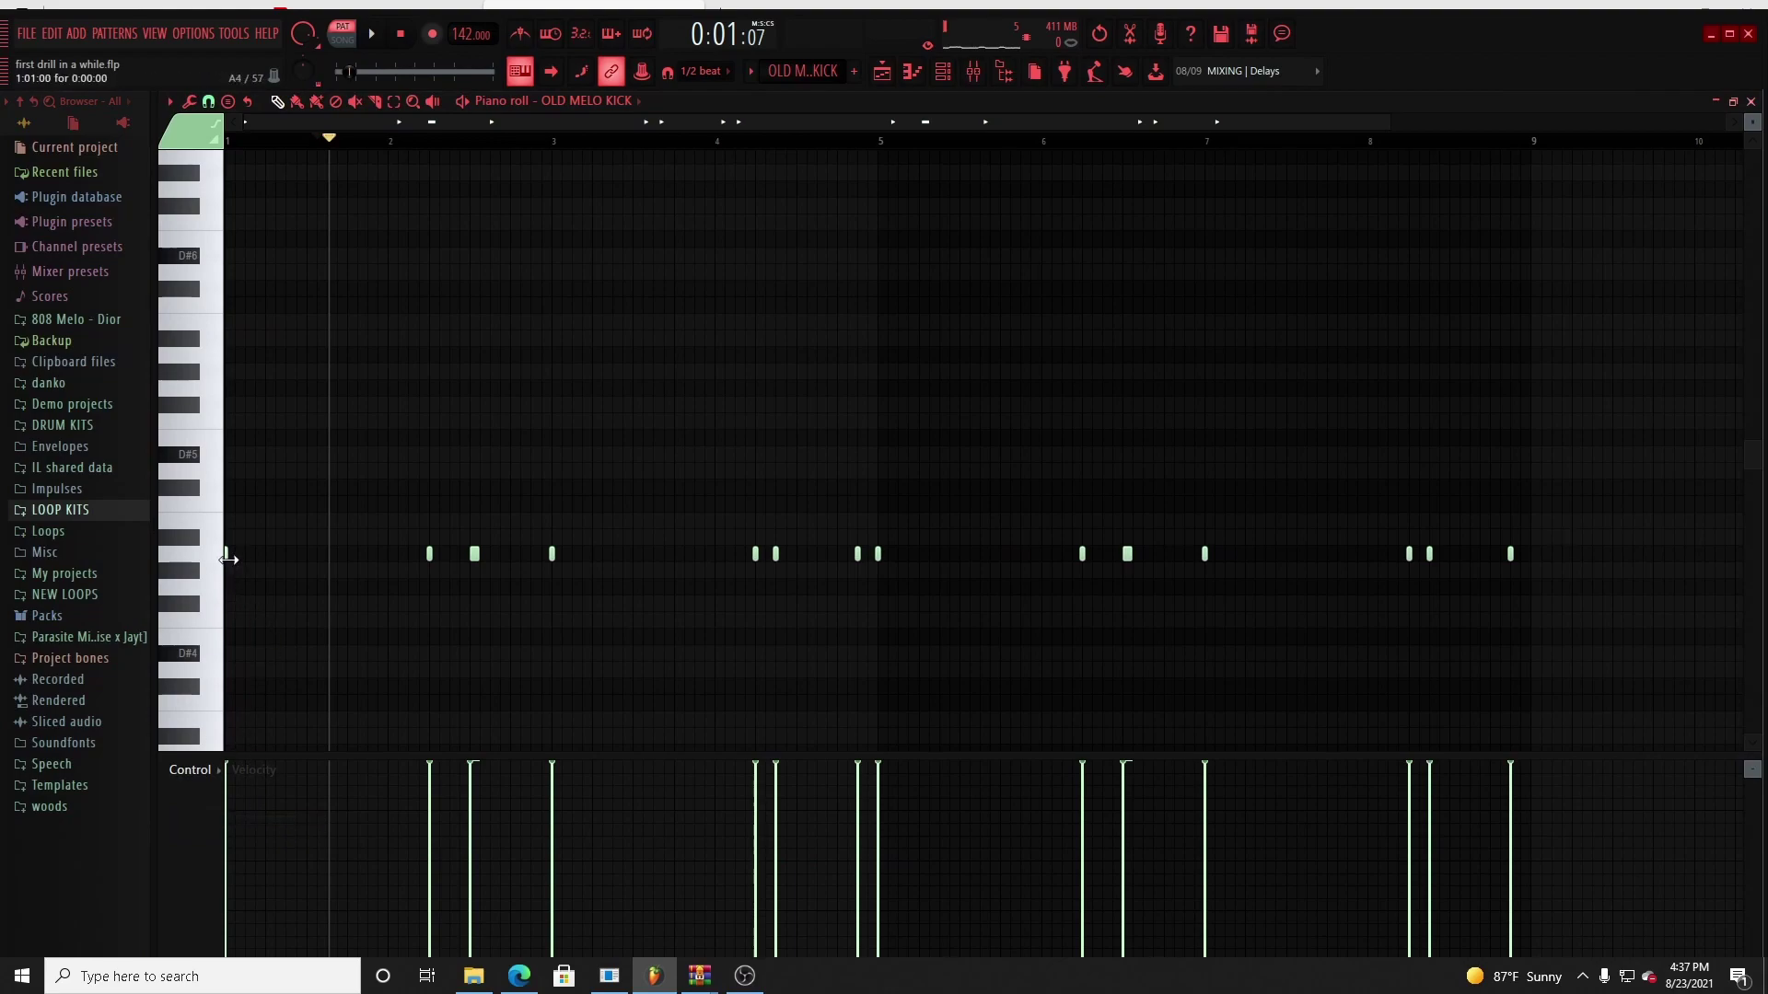
# Step: Lengthen the first OLD MELO KICK note slightly and play the pattern
pyautogui.press('t')
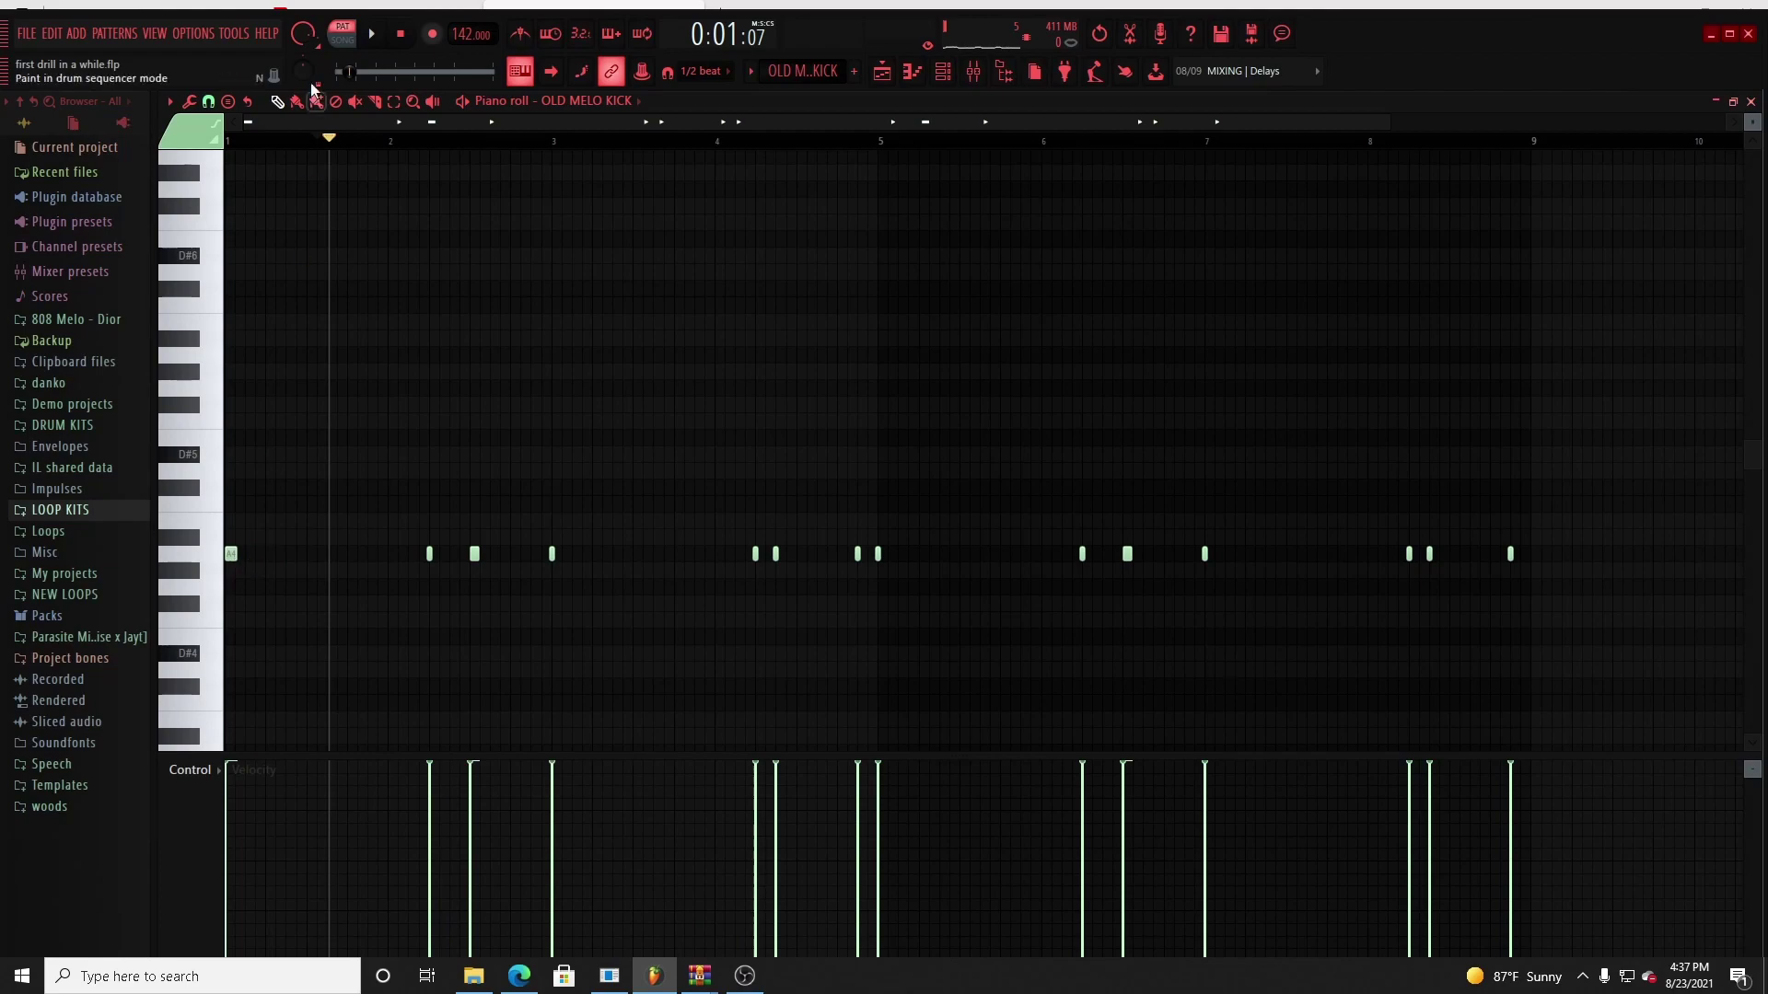
pyautogui.press('space')
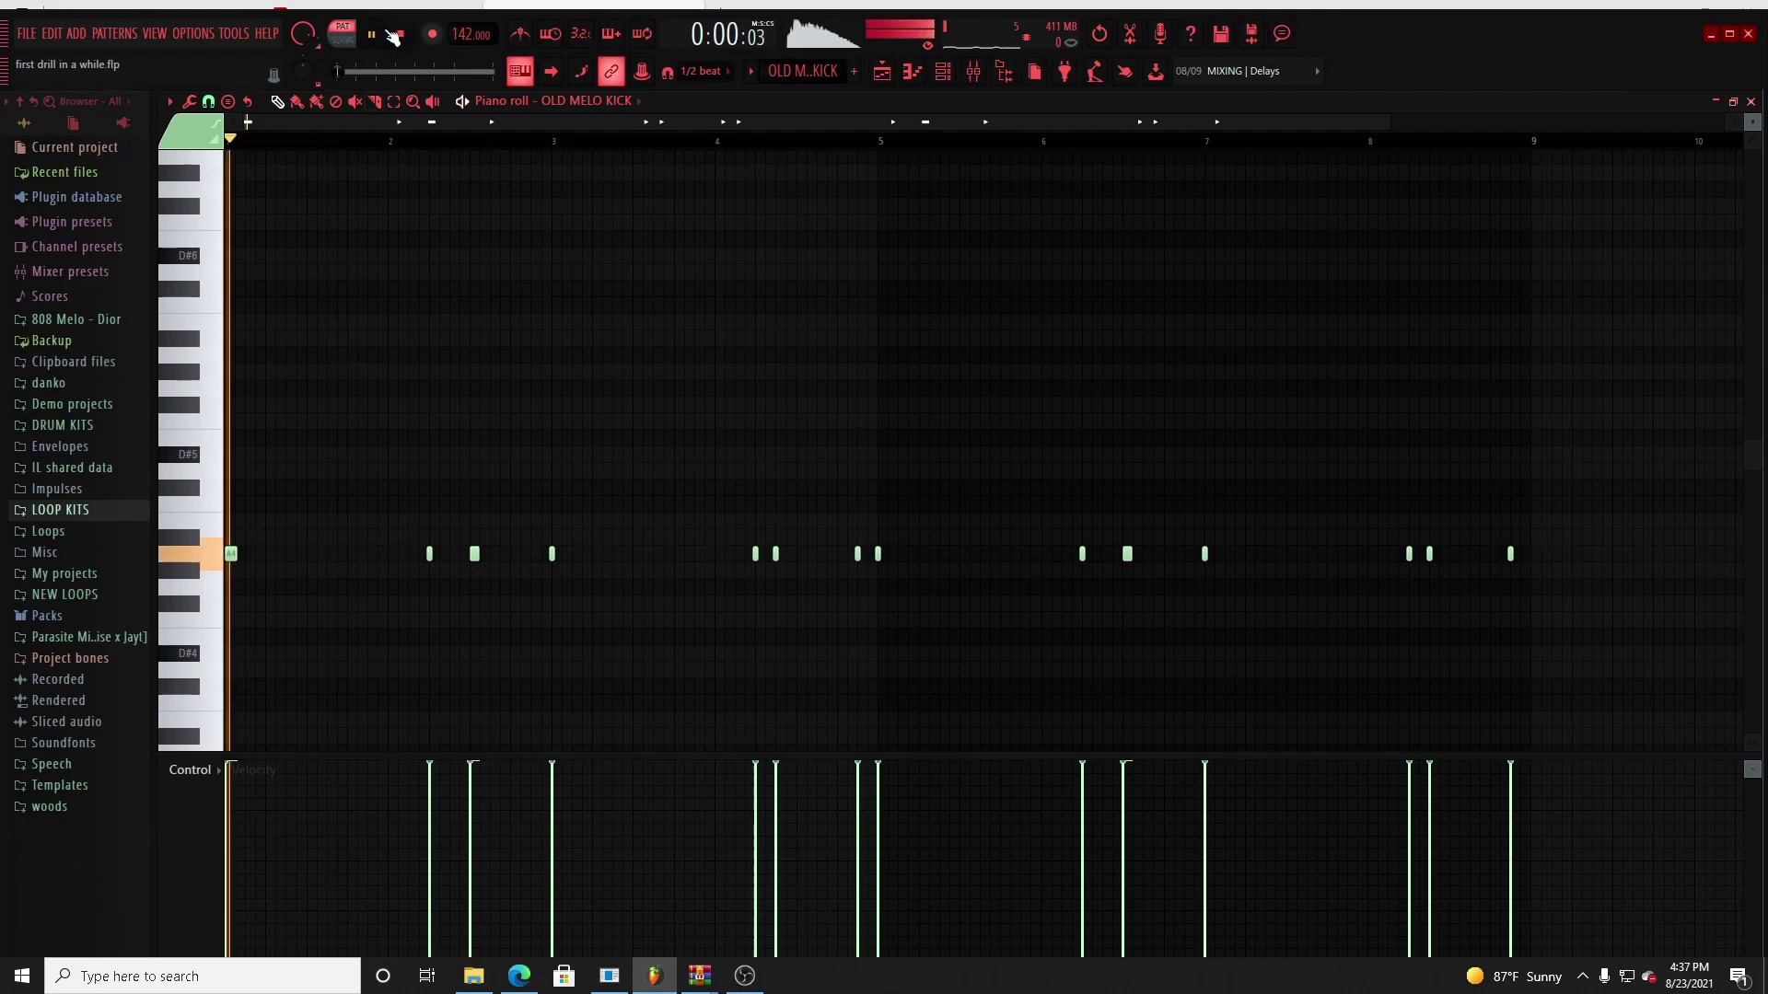
pyautogui.scroll(-2, 448, 119)
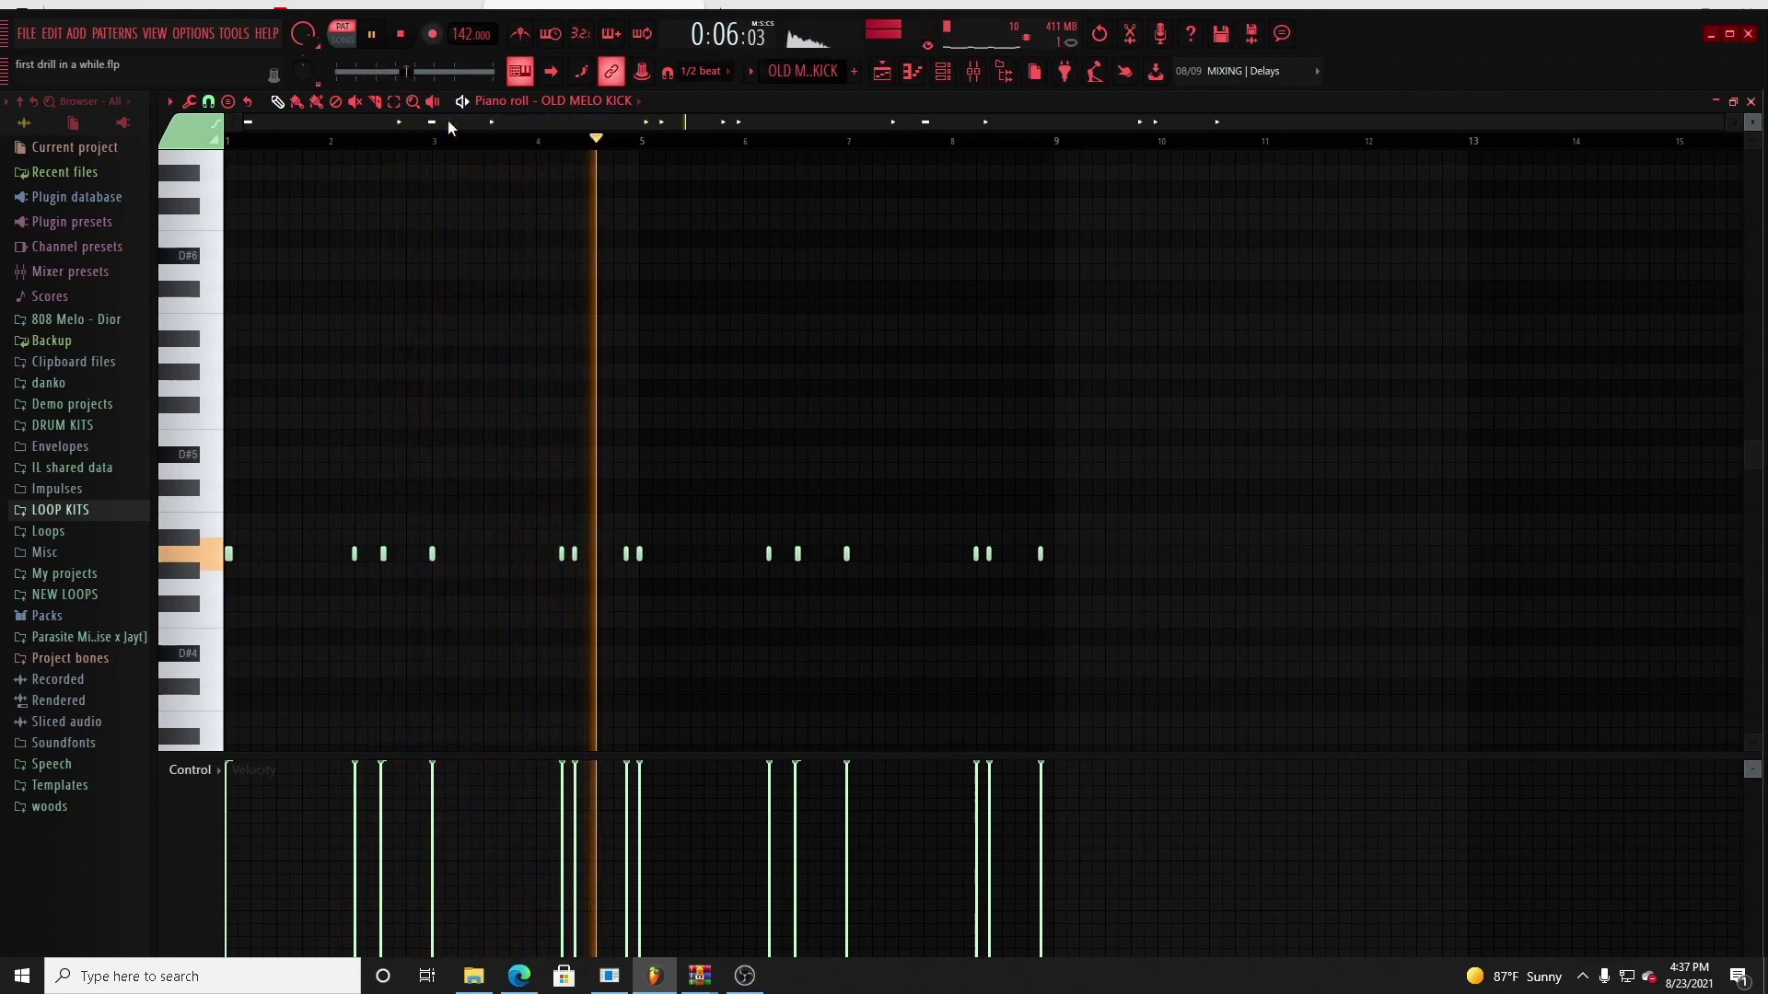
pyautogui.press('space')
# Step: Switch to the JAB pattern, view its note pan values and velocities, and play it
pyautogui.press('KP_Add')
pyautogui.scroll(1, 502, 125)
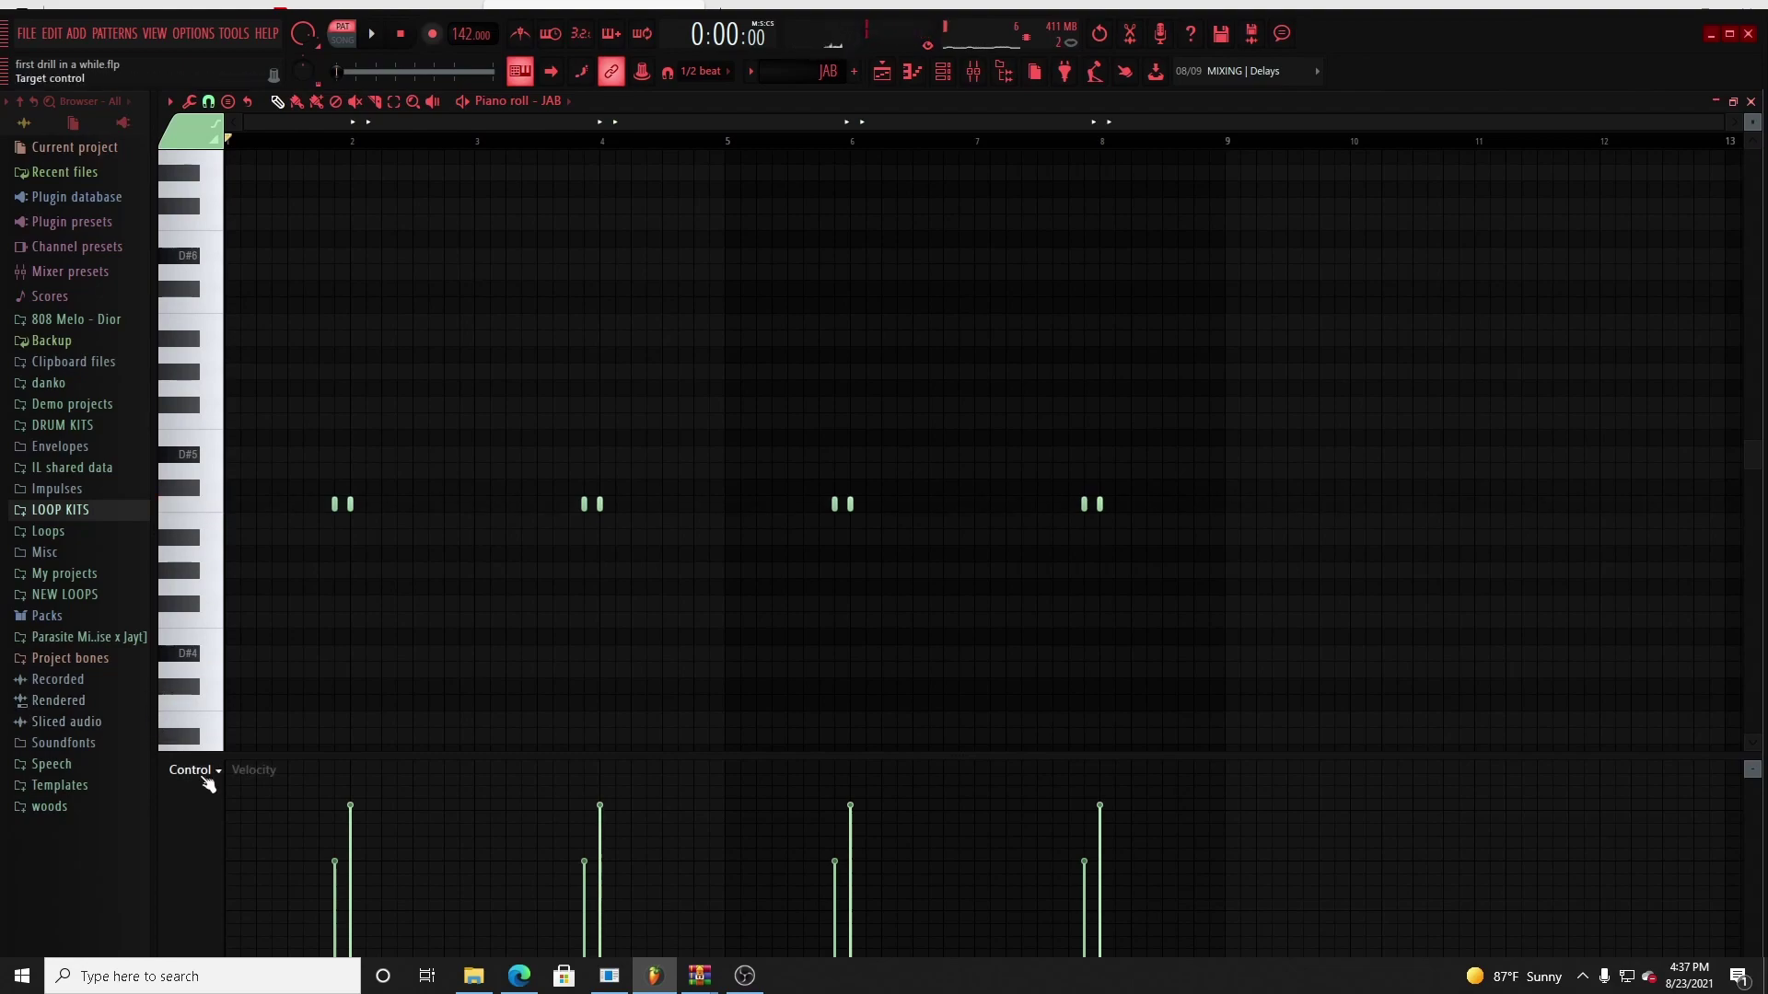
pyautogui.click(212, 769)
pyautogui.click(203, 806)
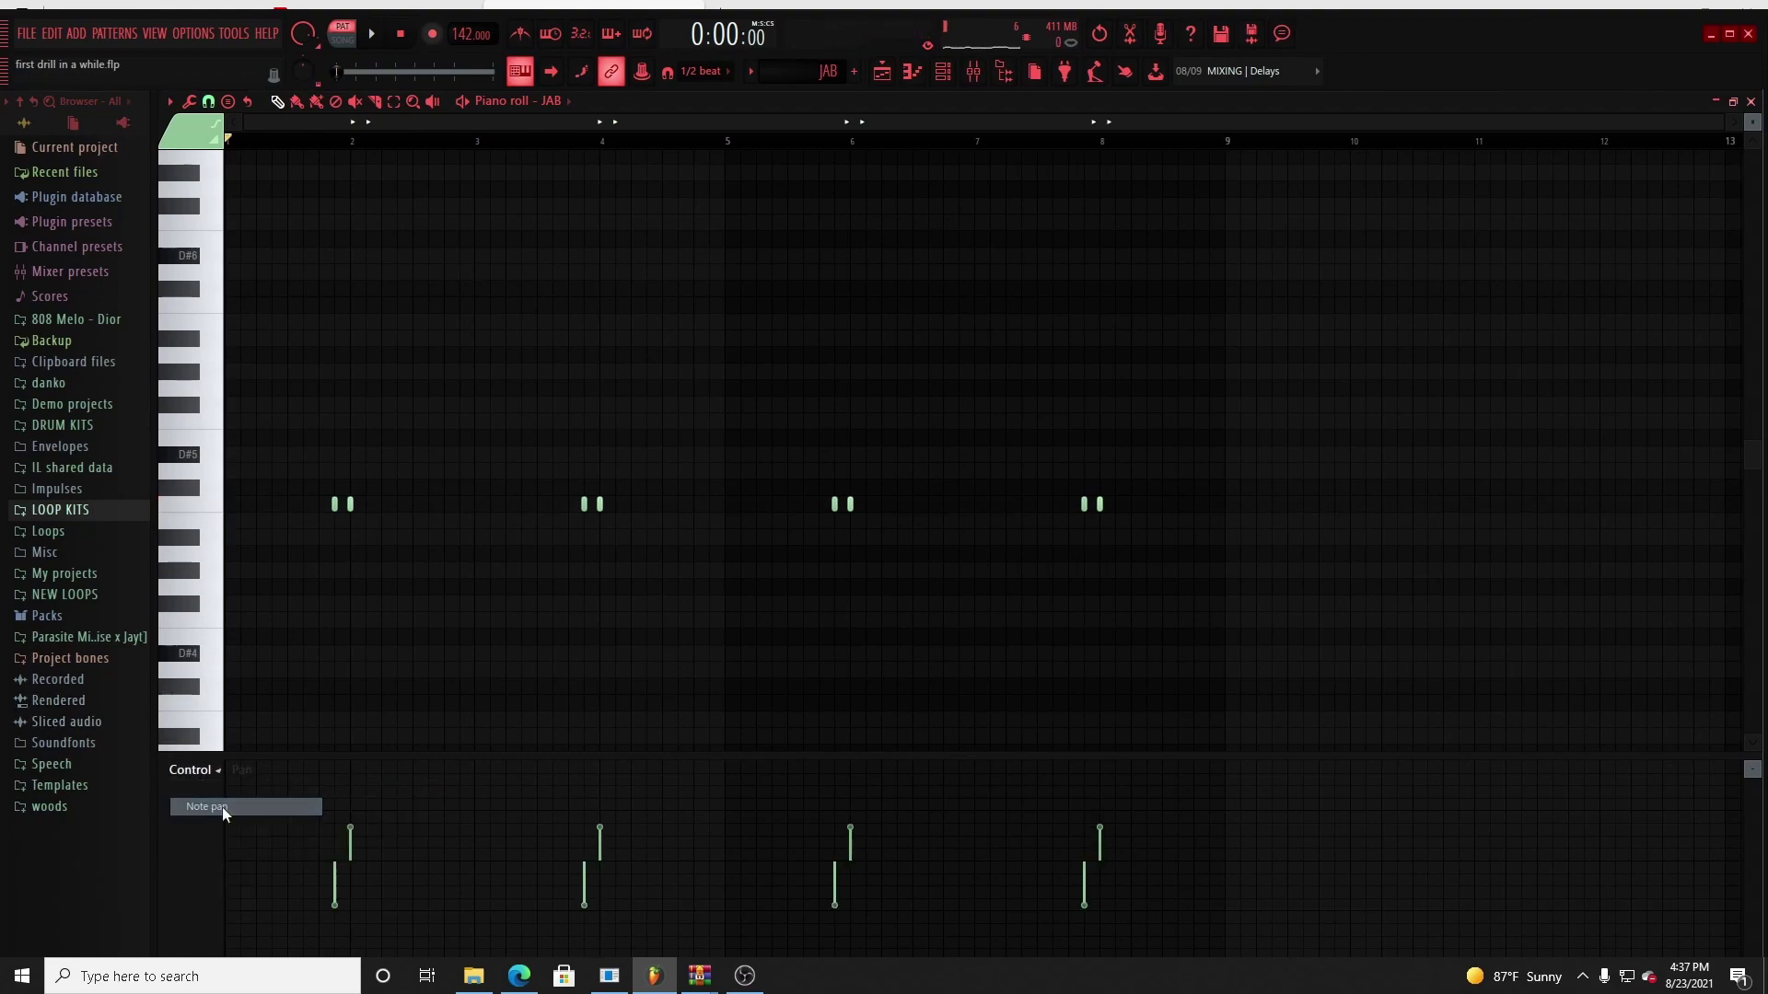
pyautogui.click(217, 770)
pyautogui.click(196, 820)
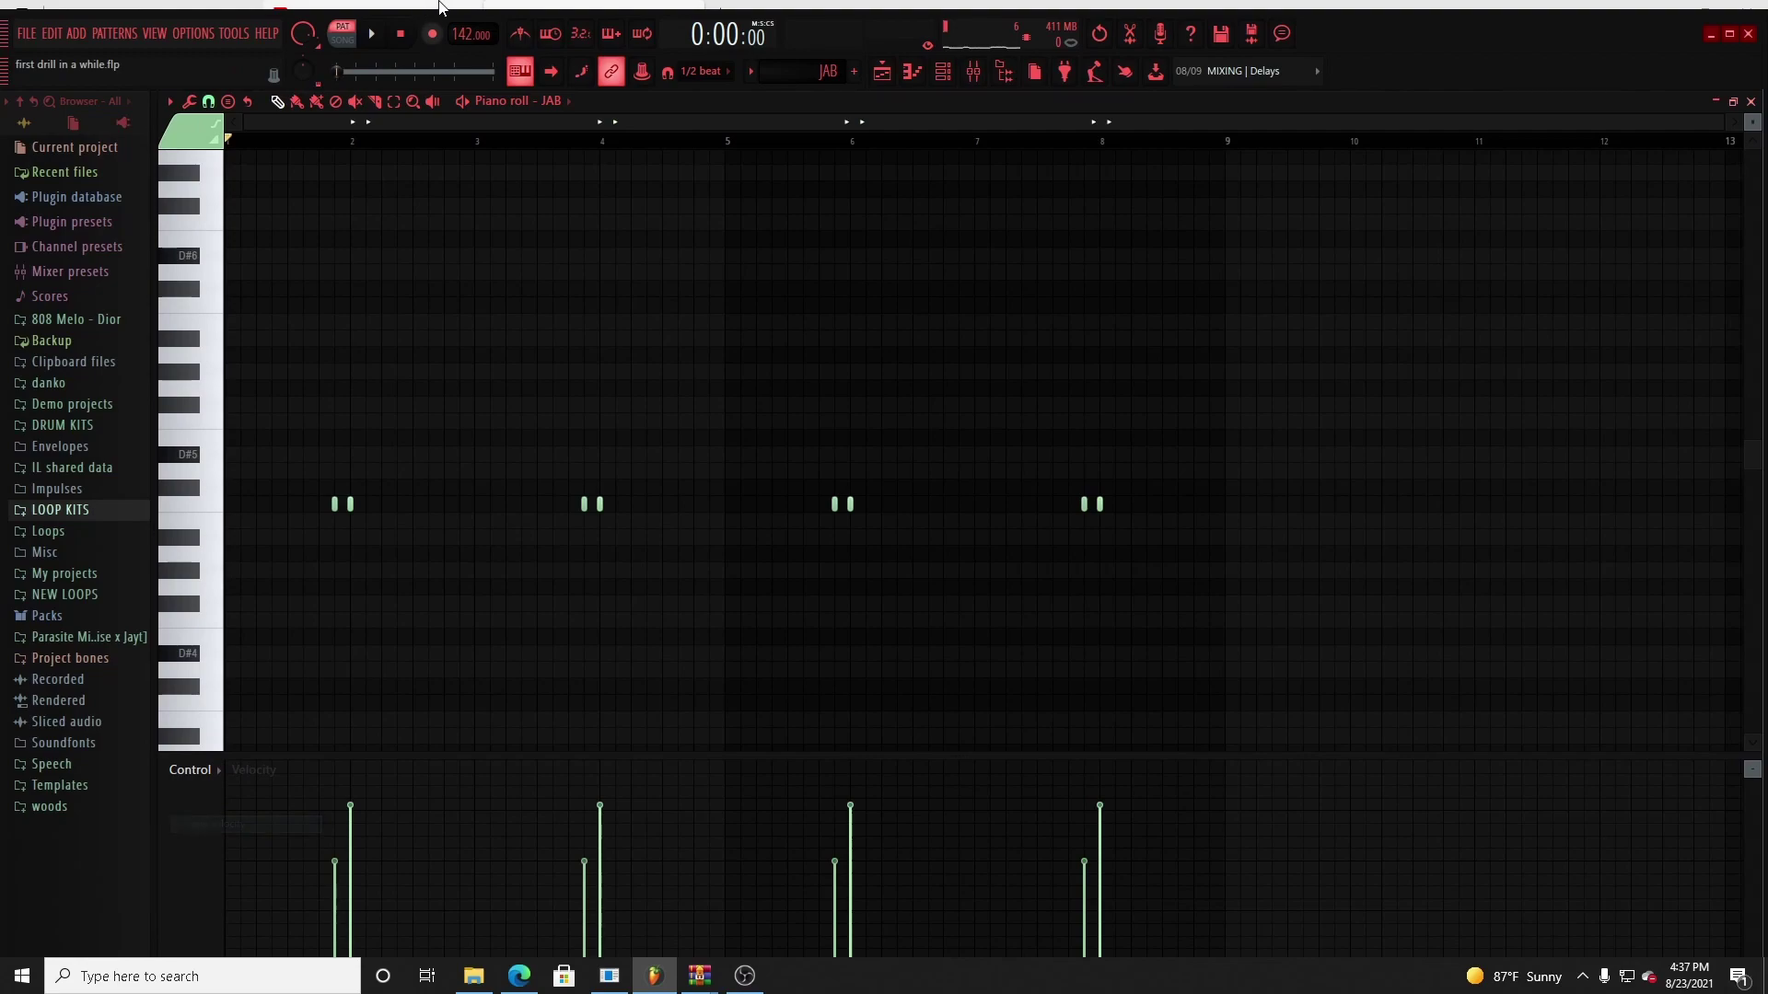
pyautogui.press('space')
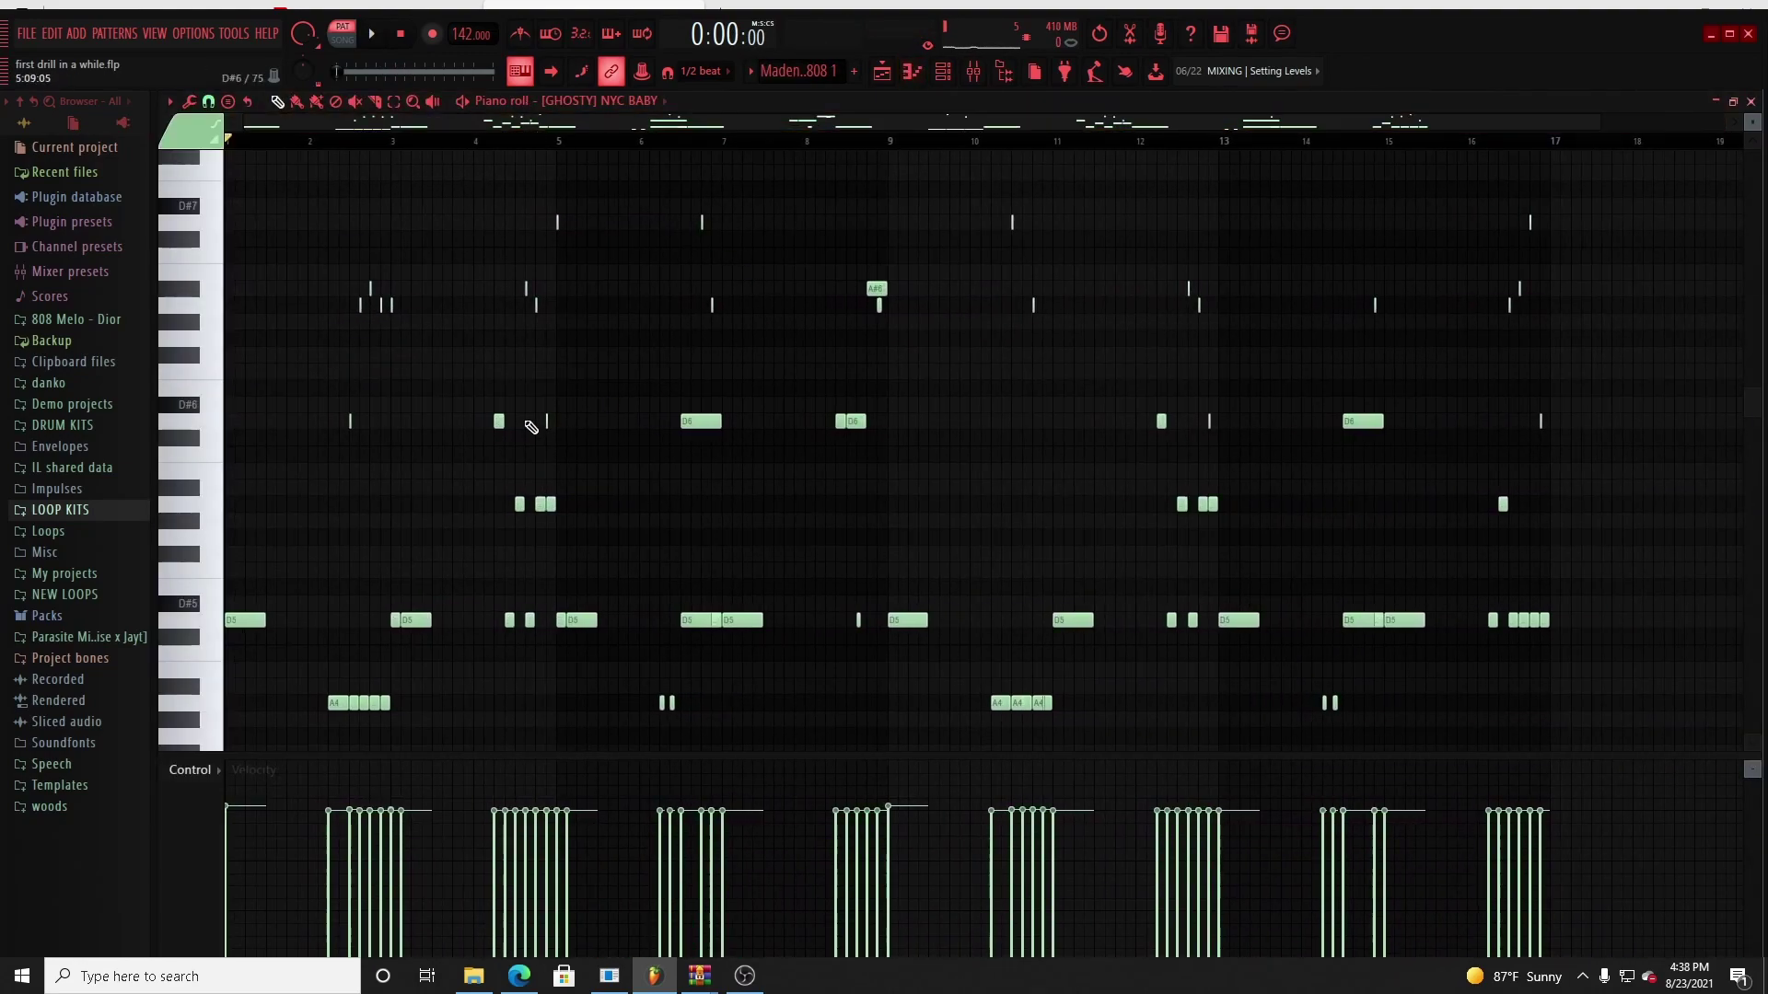
# Step: Open the sampler settings of the [GHOSTY] NYC BABY 808 channel and bring up its mixer track
pyautogui.click(957, 73)
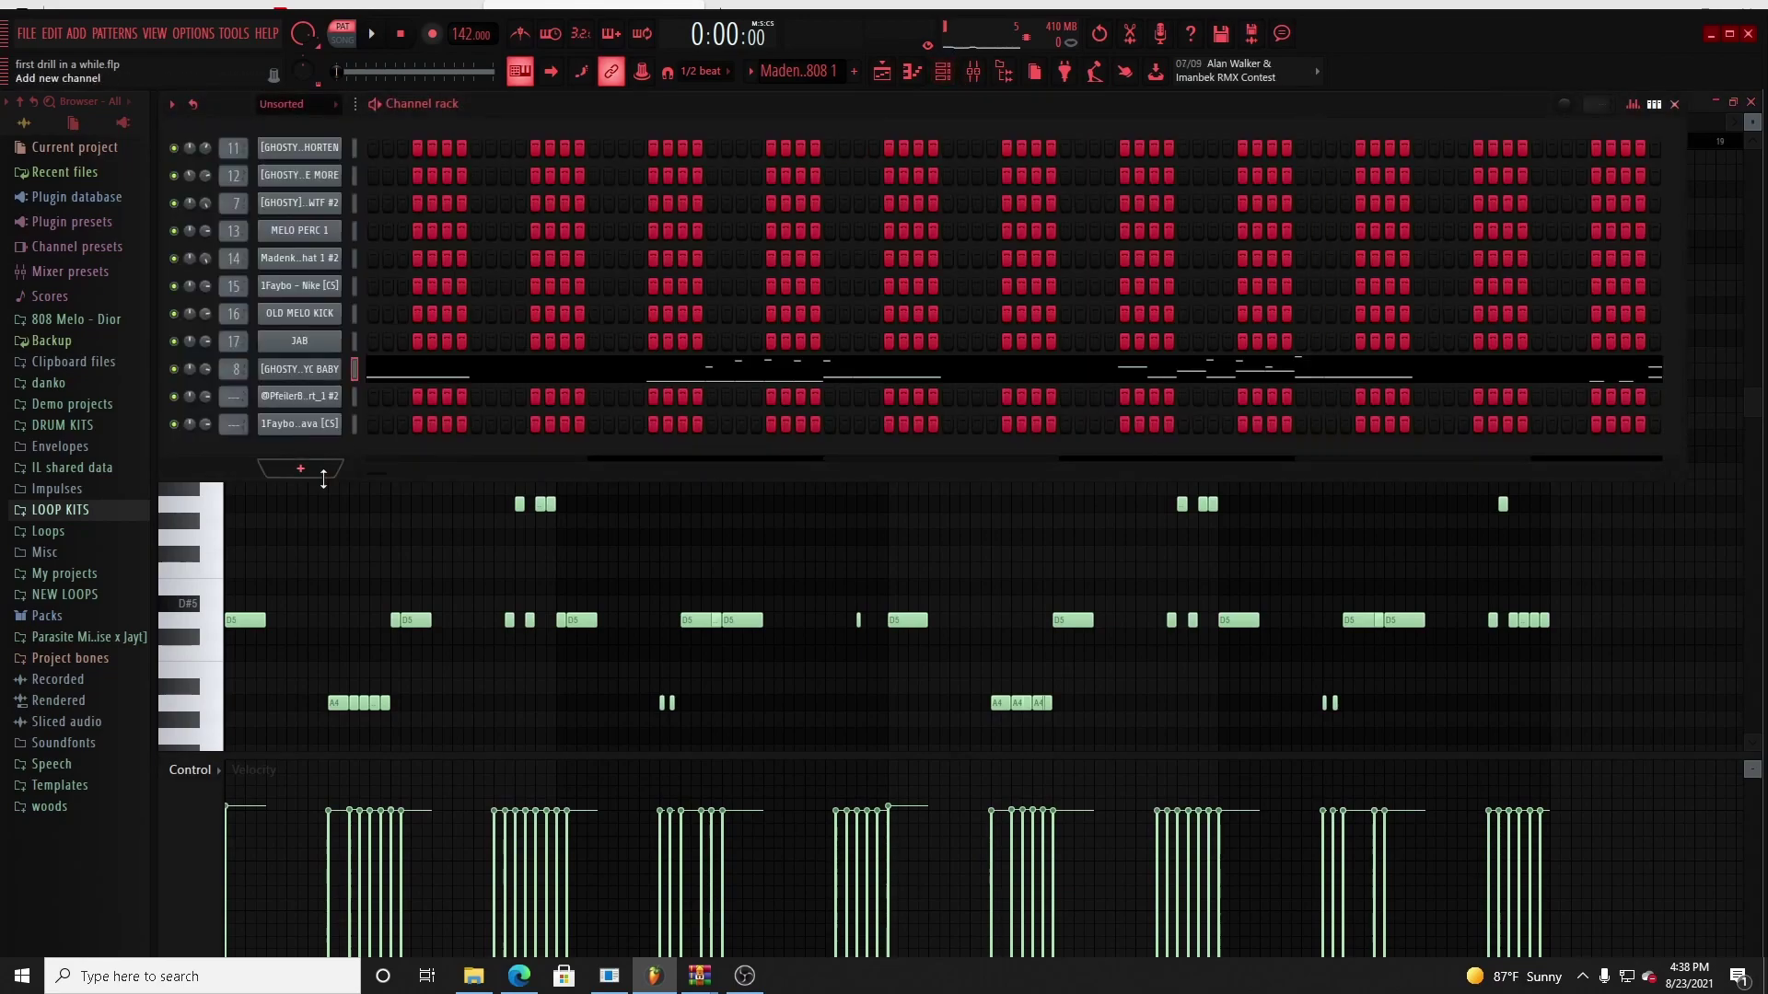
pyautogui.click(299, 369)
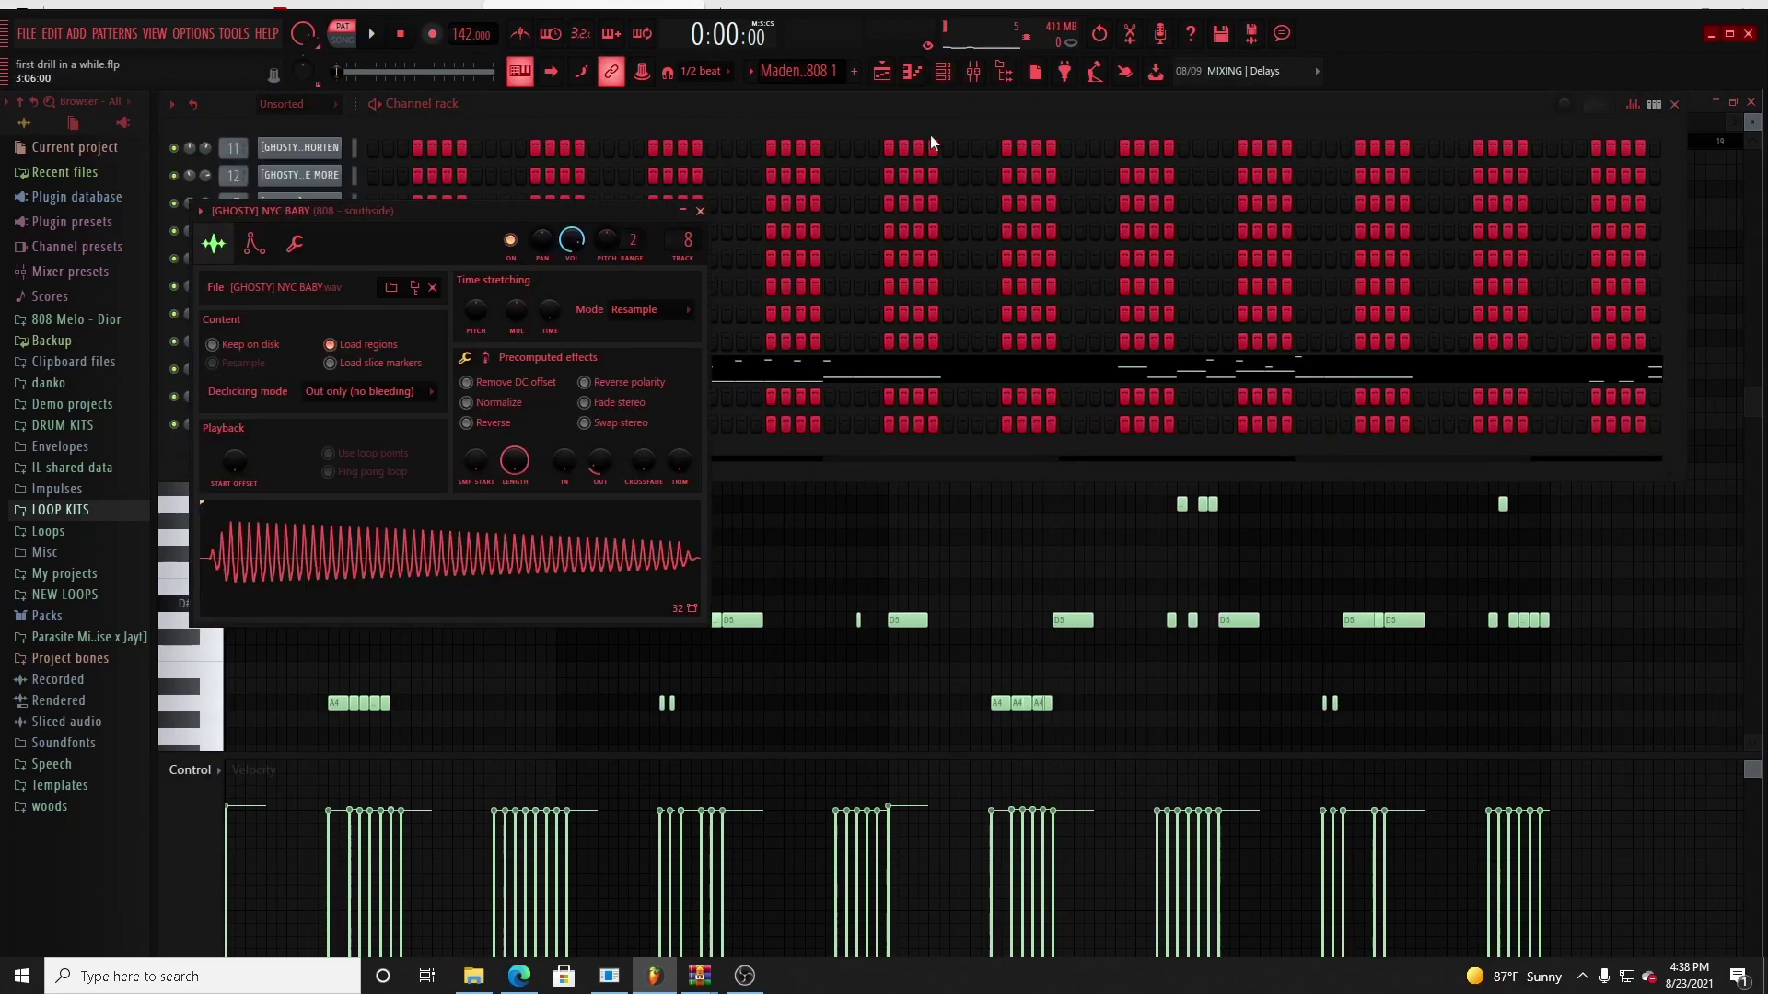
pyautogui.click(973, 71)
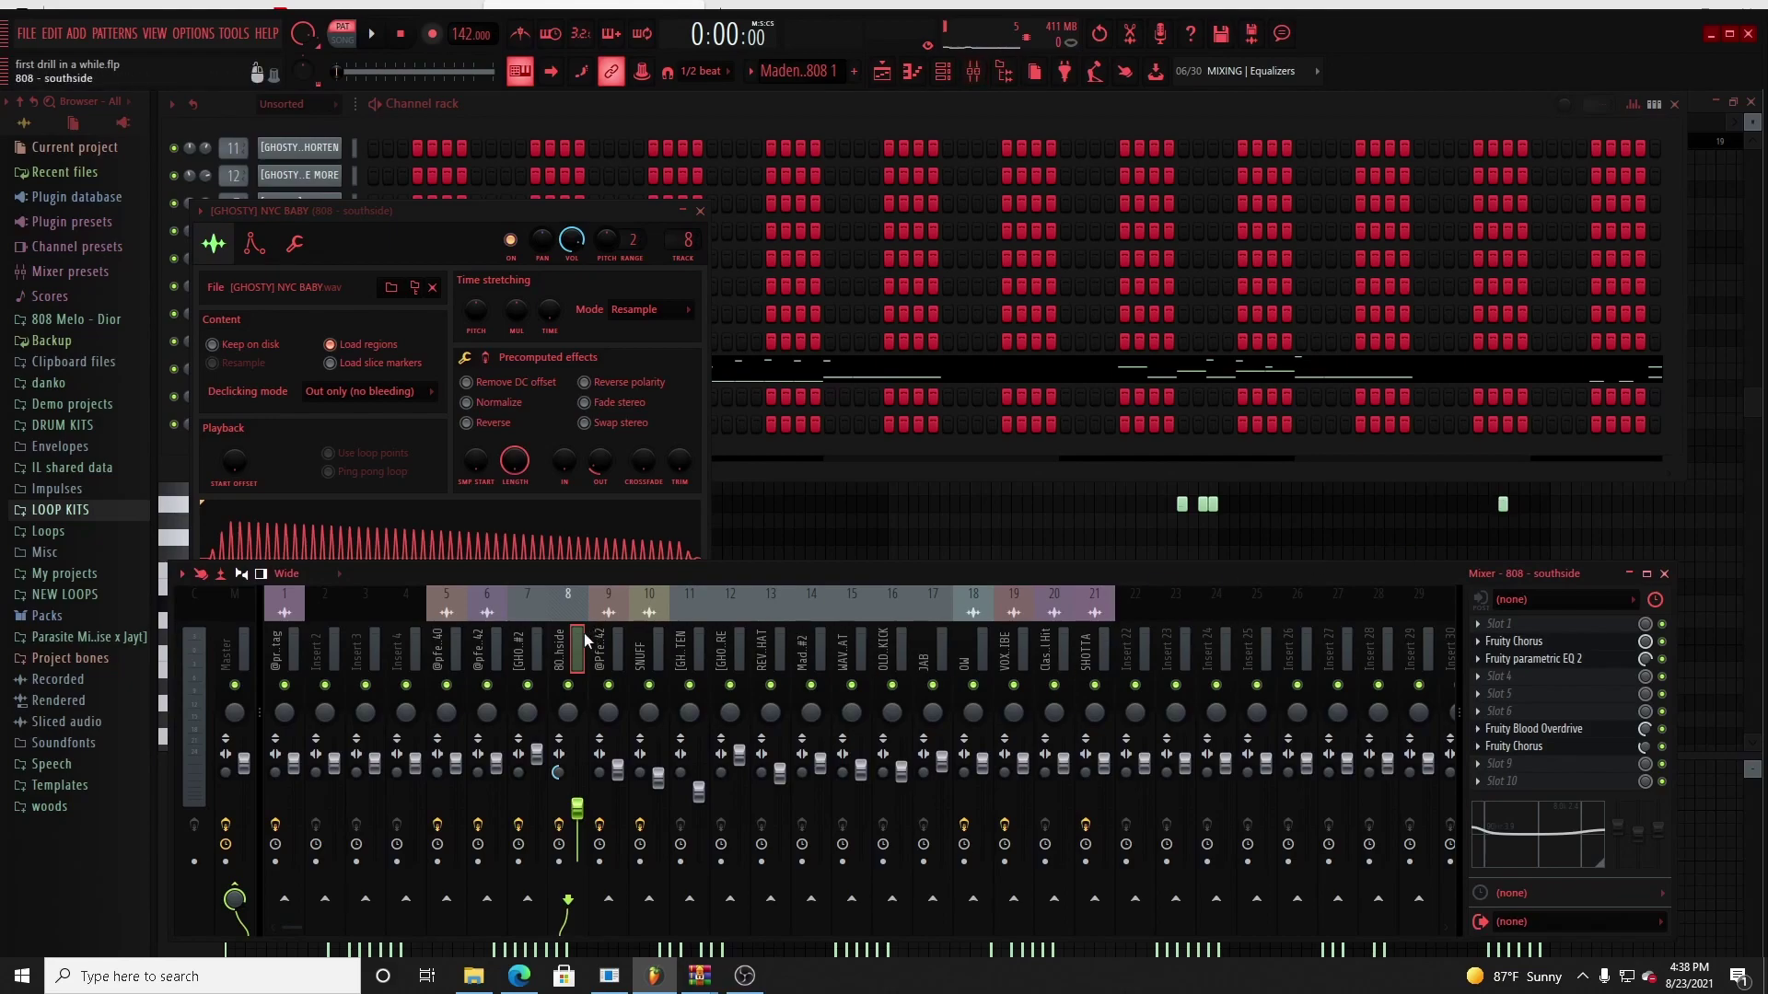
# Step: Open the 808 mixer track's effects: both Fruity Chorus slots, Fruity parametric EQ 2 and Fruity Blood Overdrive
pyautogui.click(1557, 643)
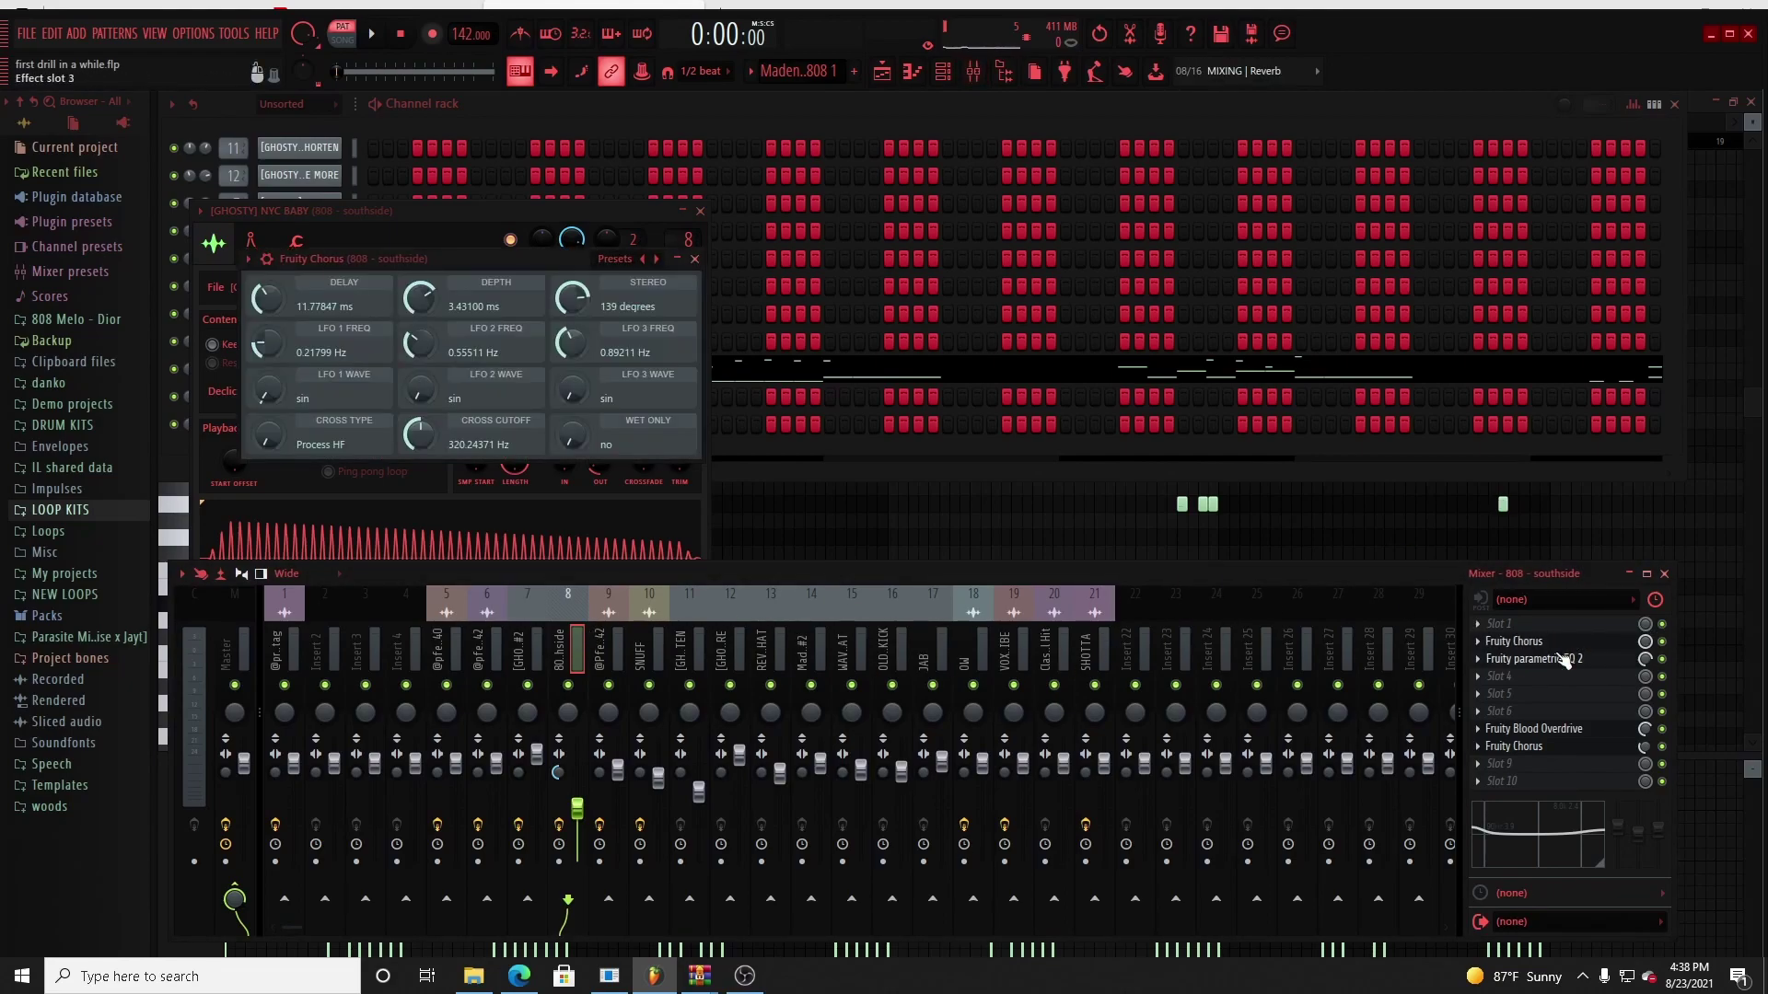
pyautogui.click(1561, 658)
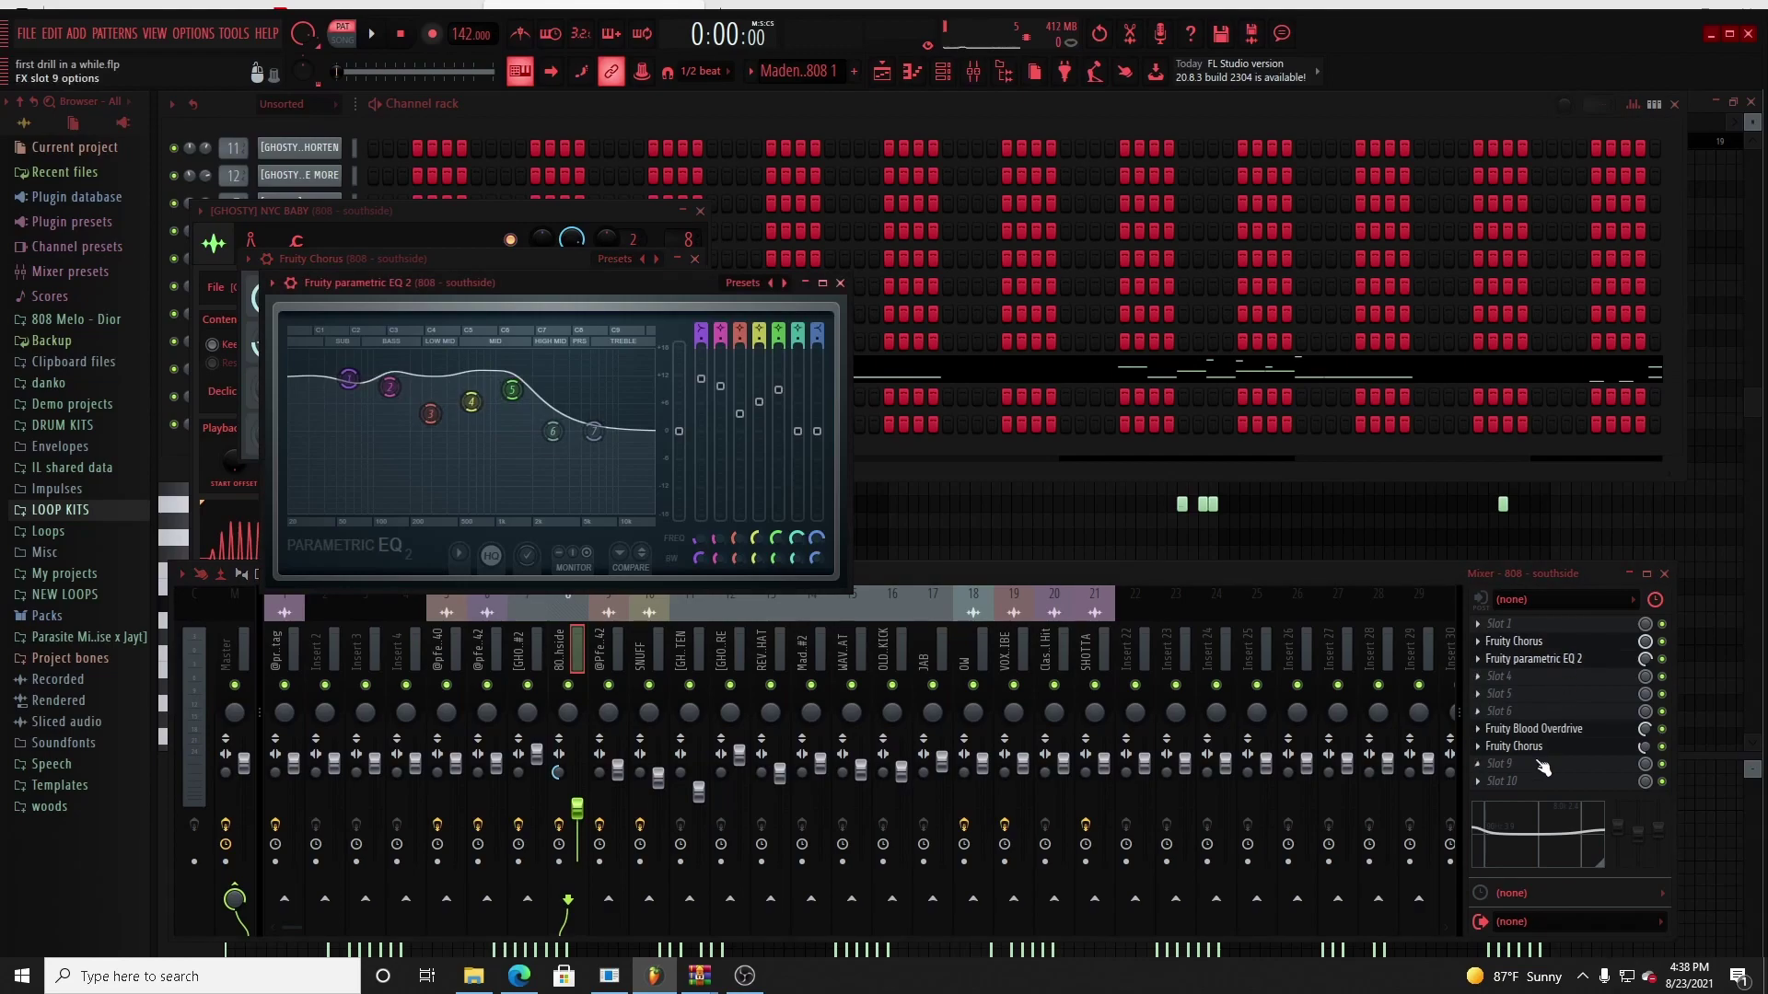
pyautogui.click(1547, 730)
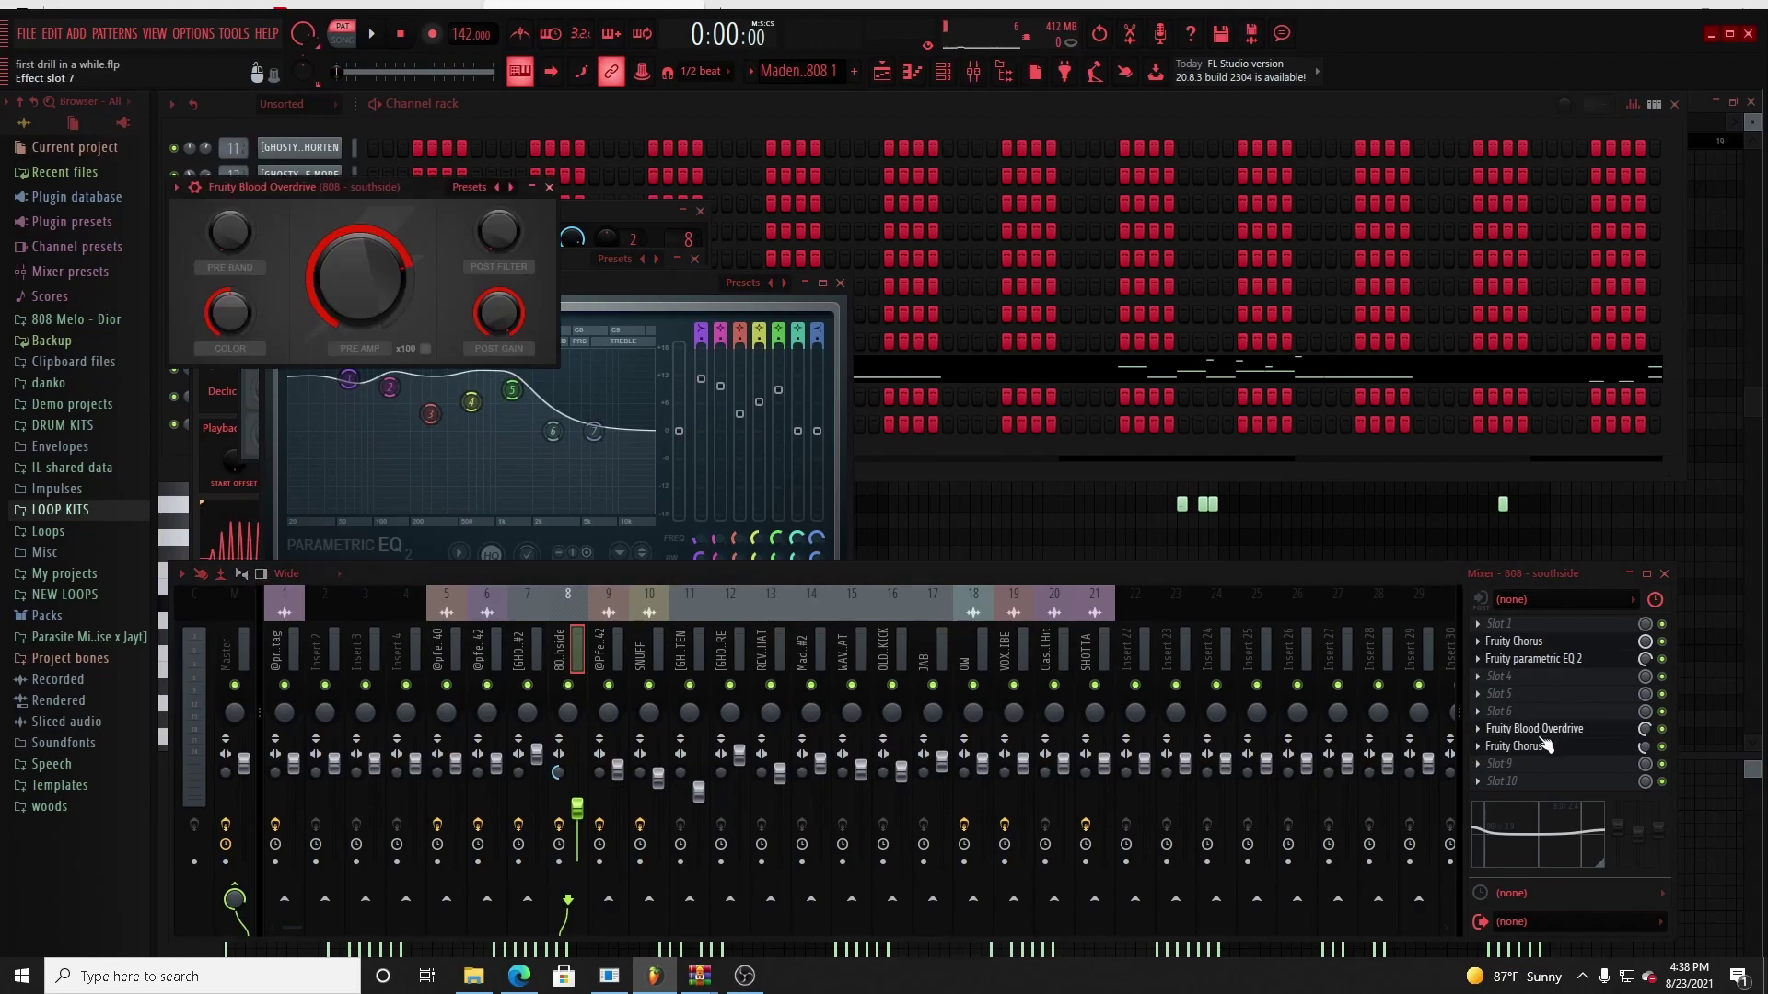
pyautogui.click(1547, 747)
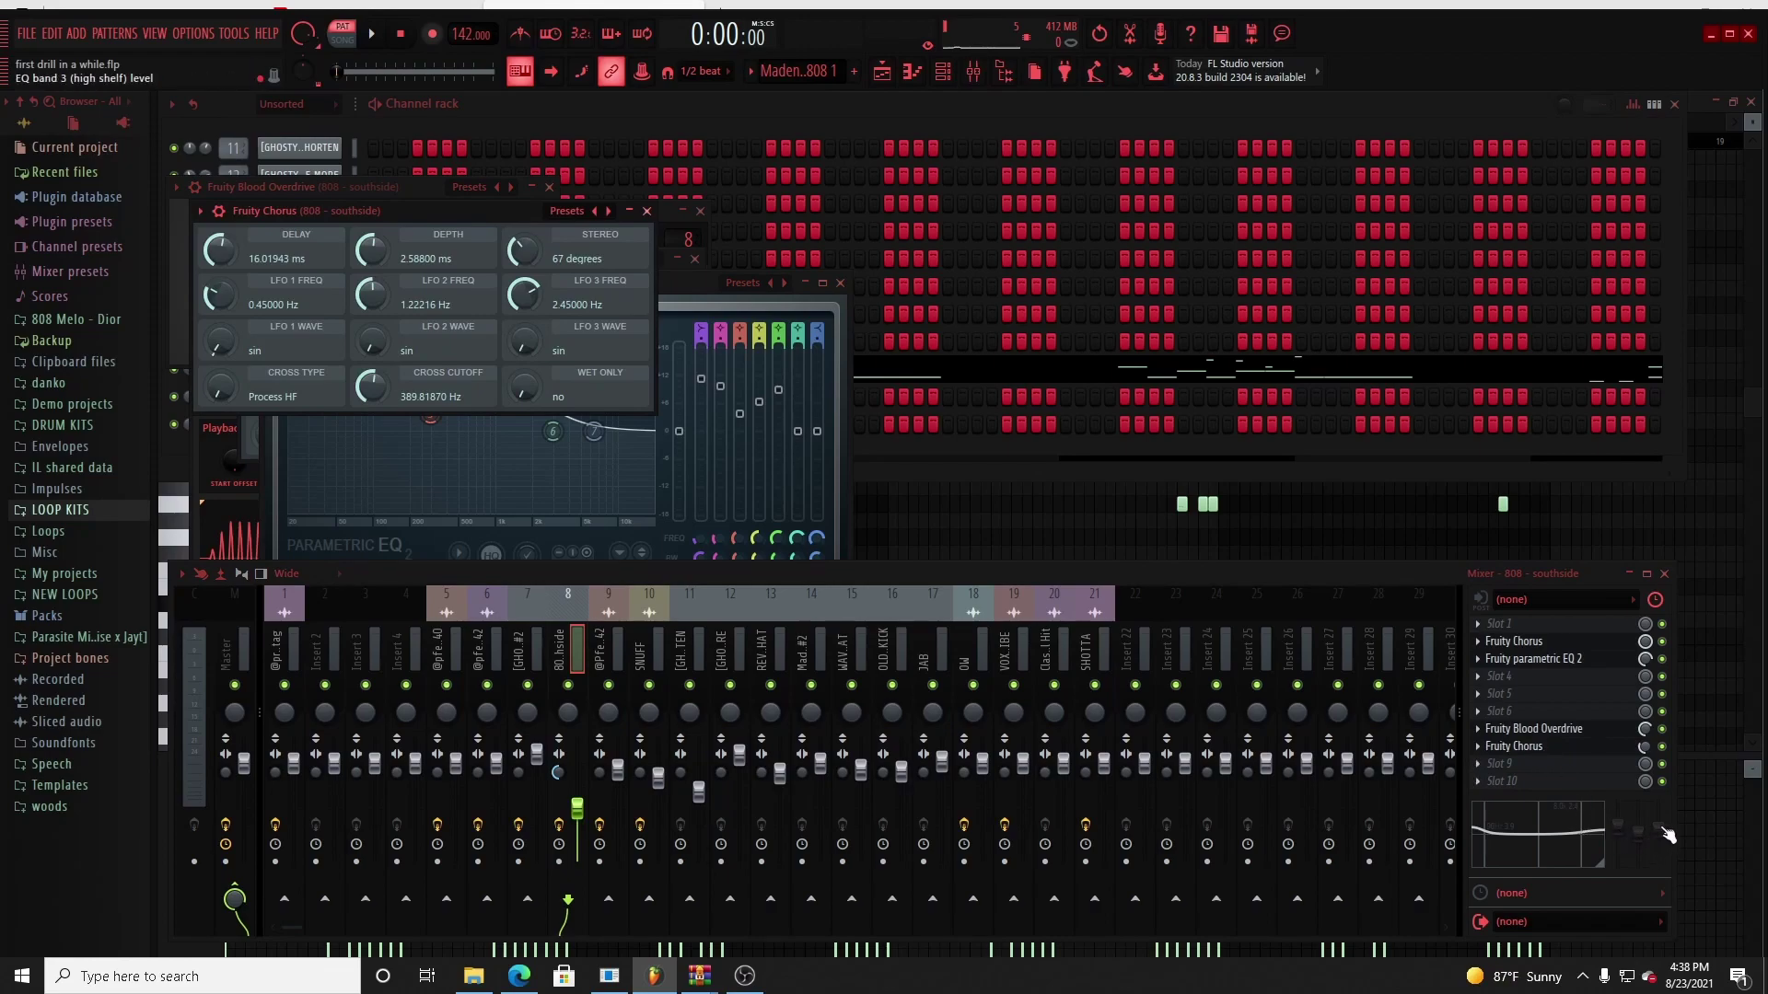
# Step: Play the Madenka - 808 1 pattern in the piano roll and follow its first notes with their pan values
pyautogui.press('F7')
pyautogui.press('space')
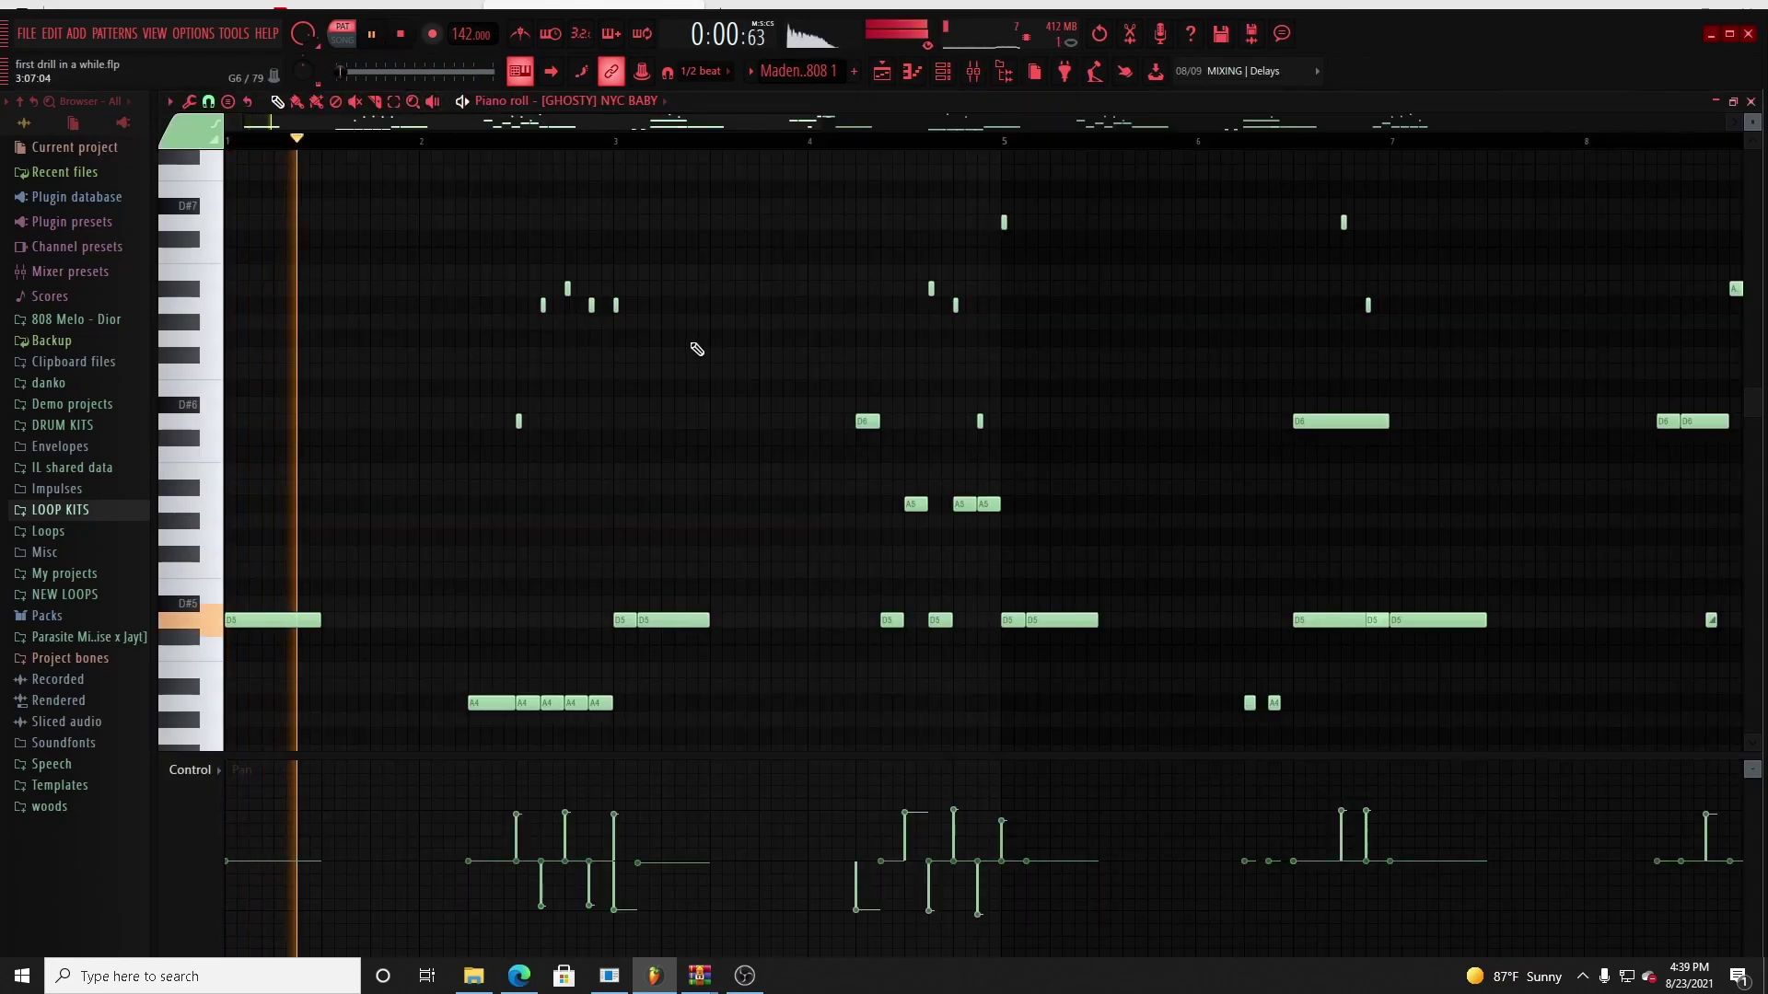
pyautogui.moveTo(816, 125); pyautogui.dragTo(952, 125)
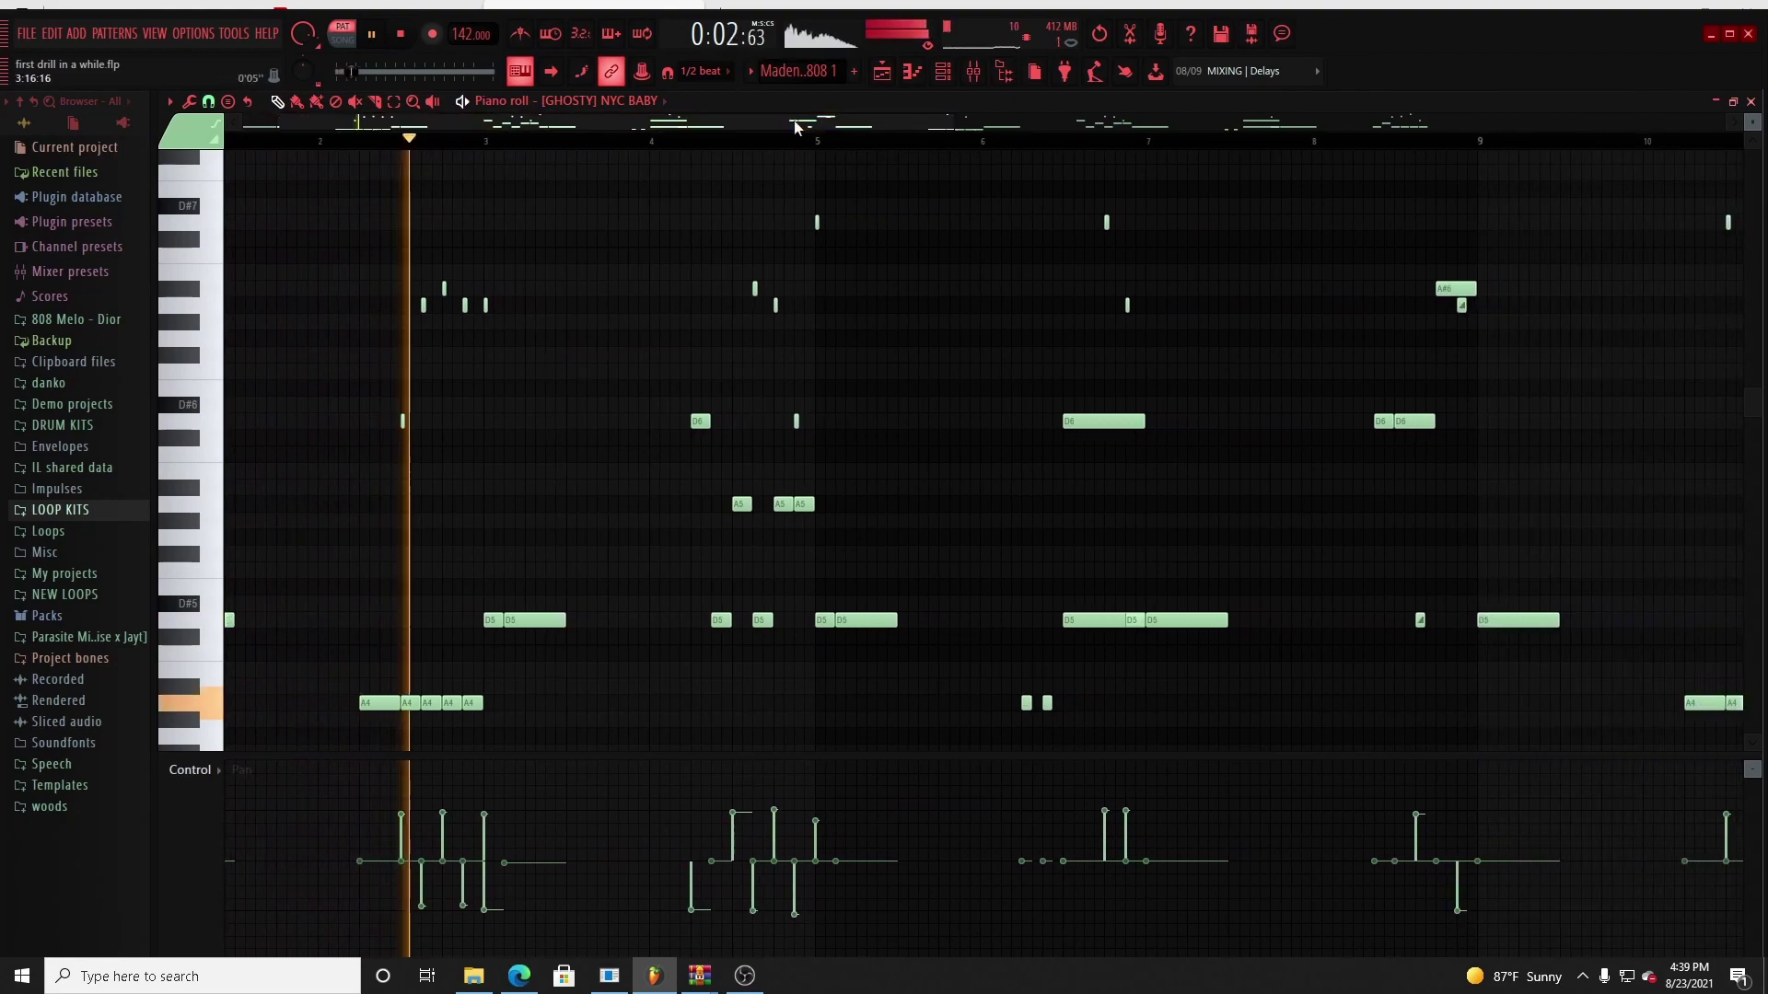
pyautogui.moveTo(794, 121); pyautogui.dragTo(795, 152)
pyautogui.keyDown('ctrl'); pyautogui.scroll(2, 571, 454); pyautogui.keyUp('ctrl')
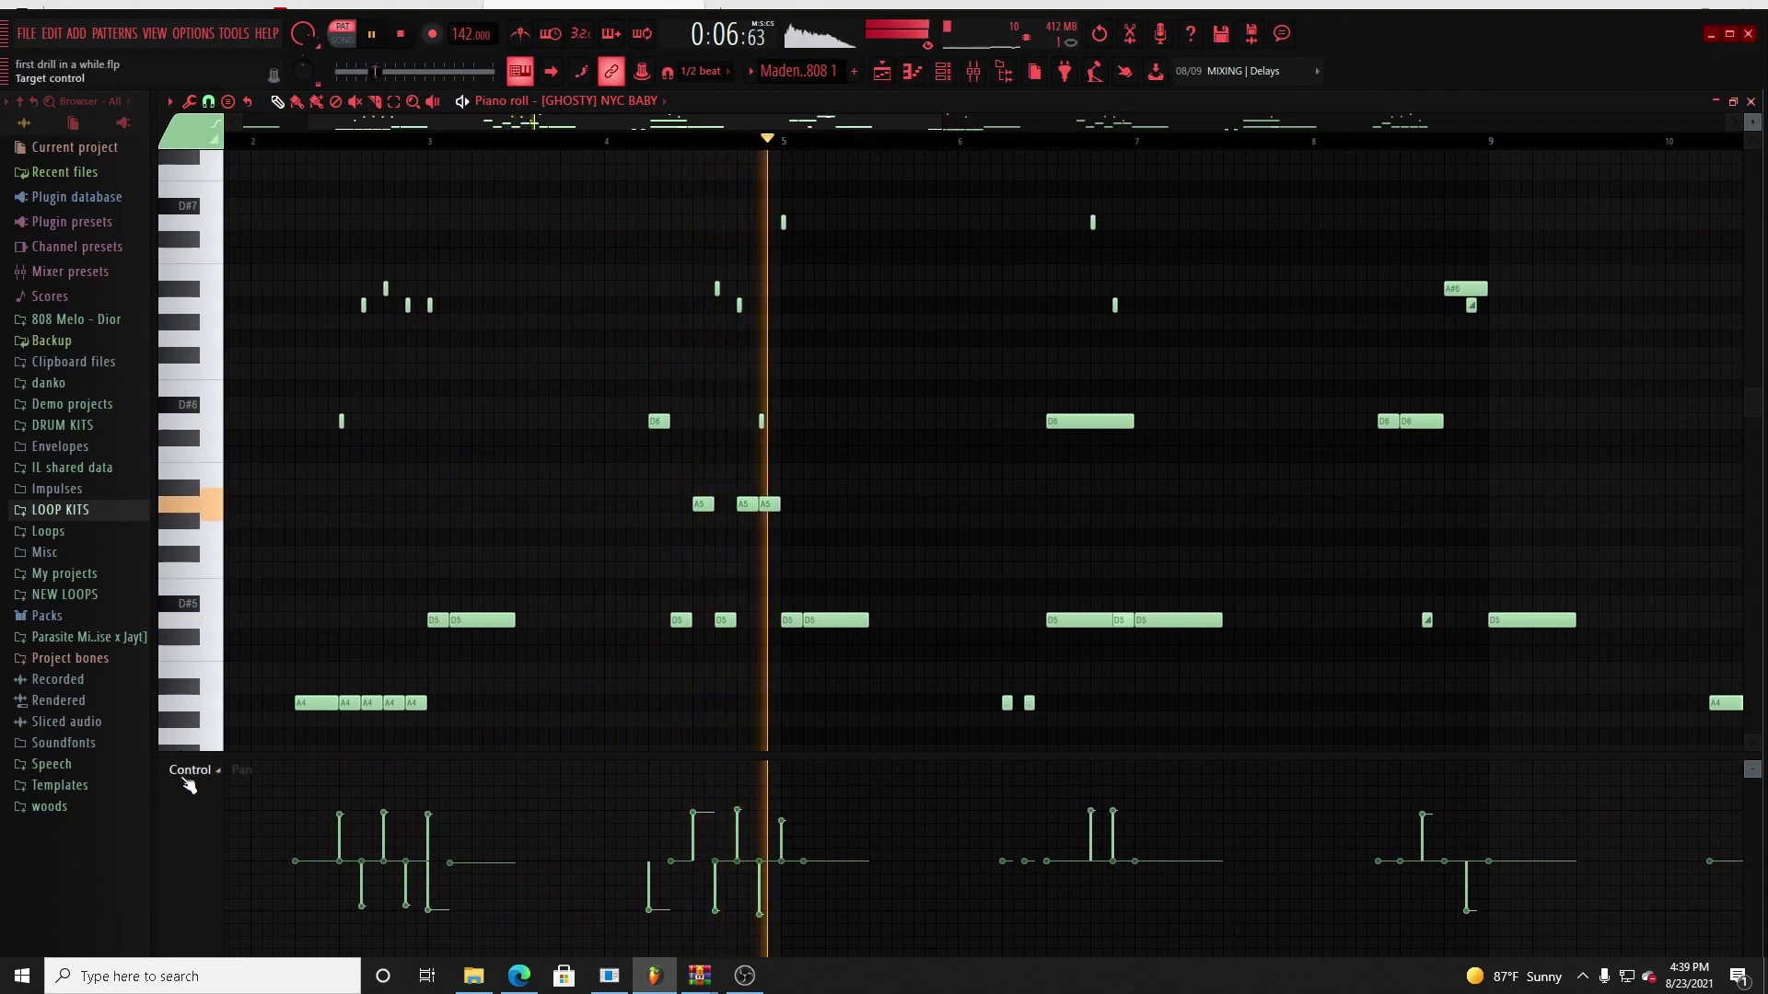
# Step: Show the 808 notes' velocities during playback, and return to their note pan values
pyautogui.click(191, 770)
pyautogui.click(253, 825)
pyautogui.moveTo(903, 122); pyautogui.dragTo(902, 154)
pyautogui.click(191, 771)
pyautogui.click(242, 803)
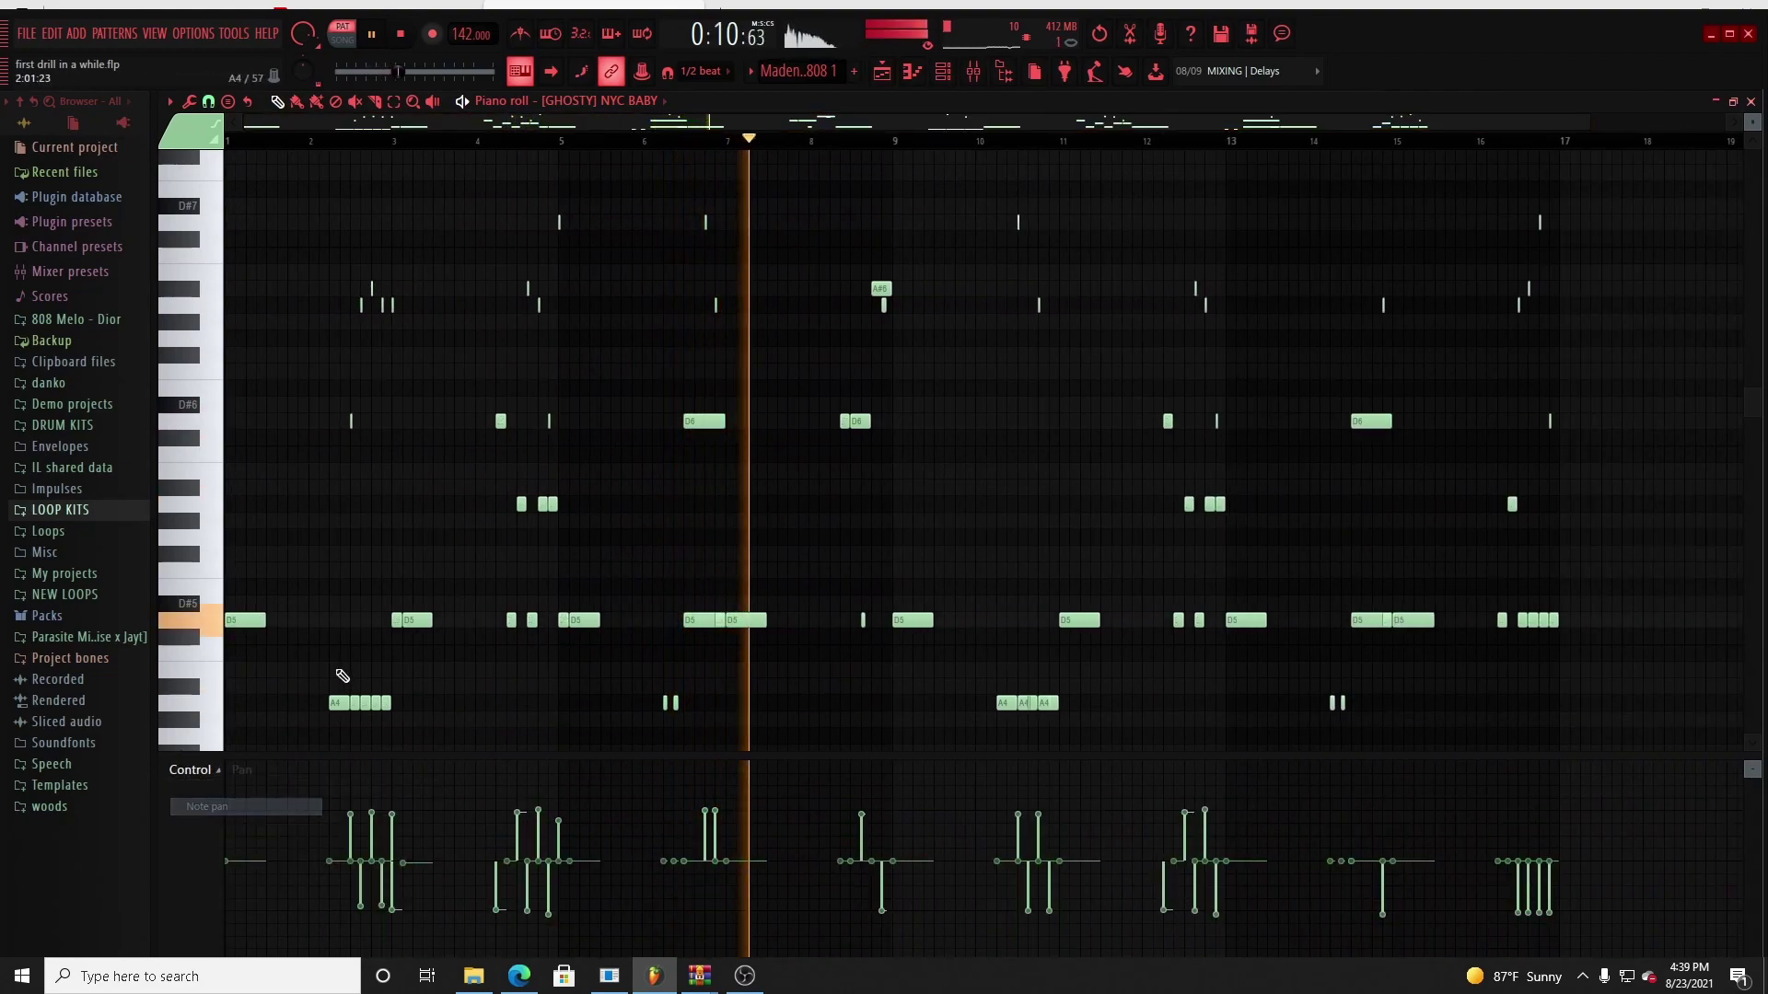
# Step: Follow the 808 notes and pan values through the last bars, stop playback and view the whole pattern
pyautogui.keyDown('ctrl'); pyautogui.scroll(3, 765, 155); pyautogui.keyUp('ctrl')
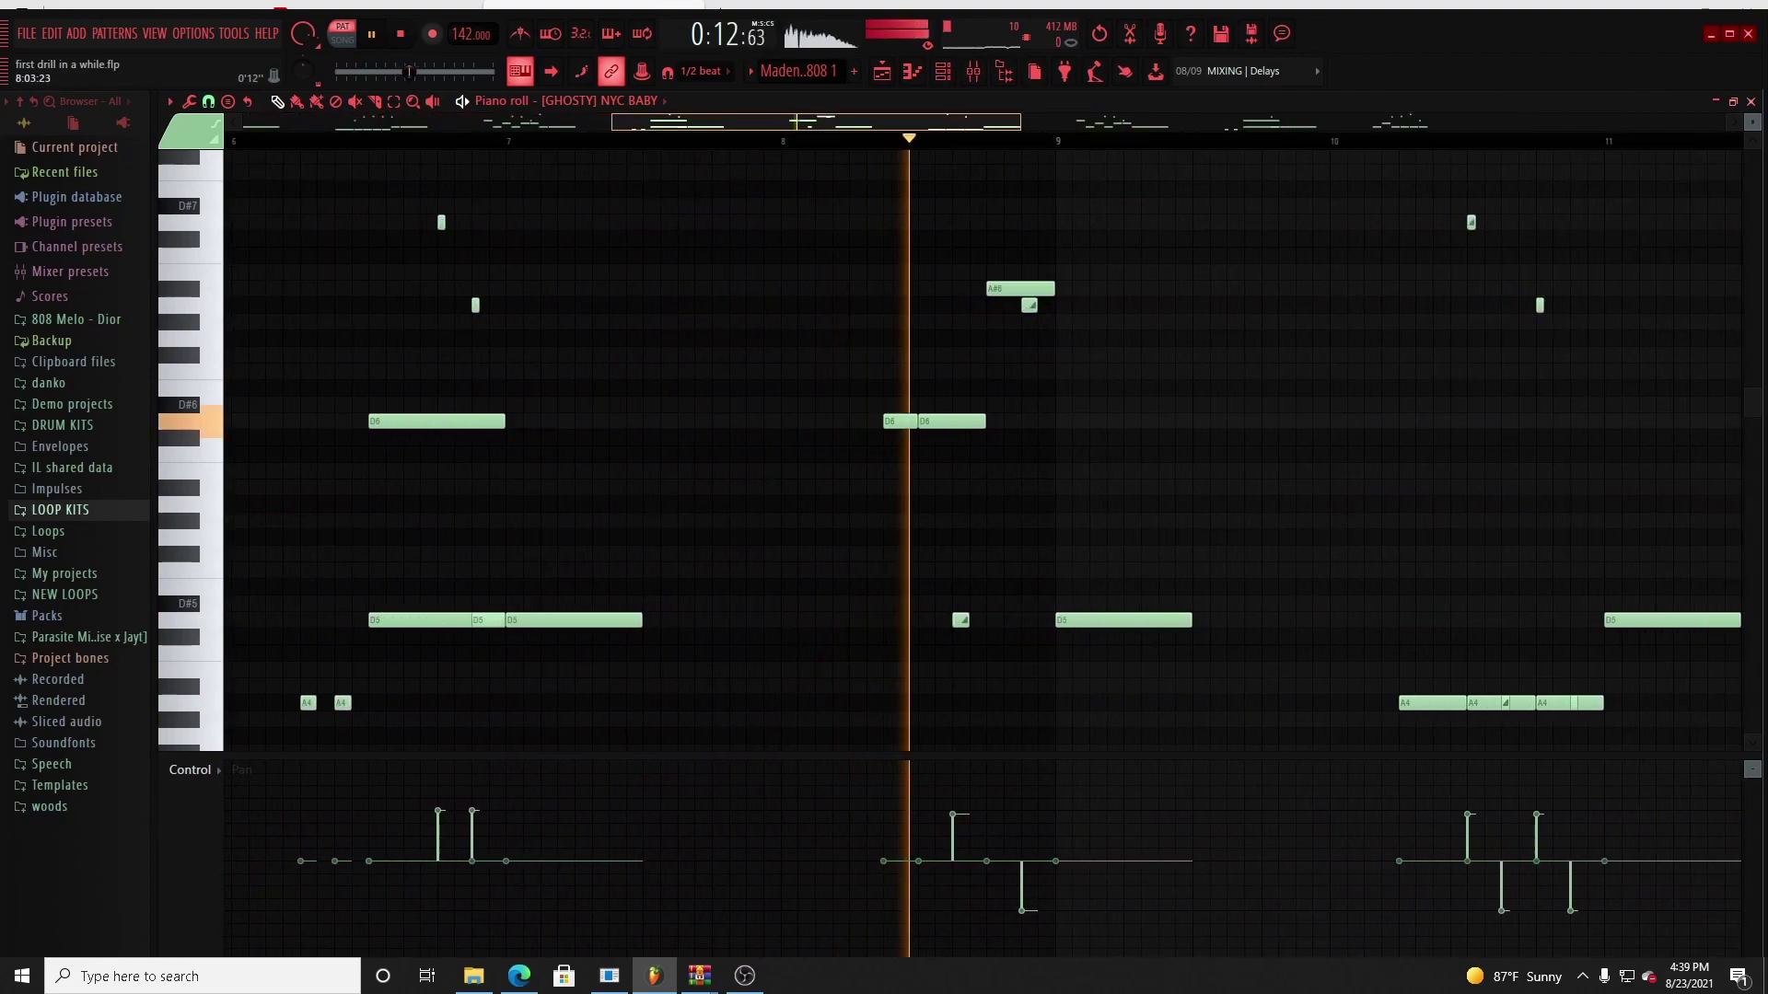
pyautogui.moveTo(830, 123); pyautogui.dragTo(952, 132)
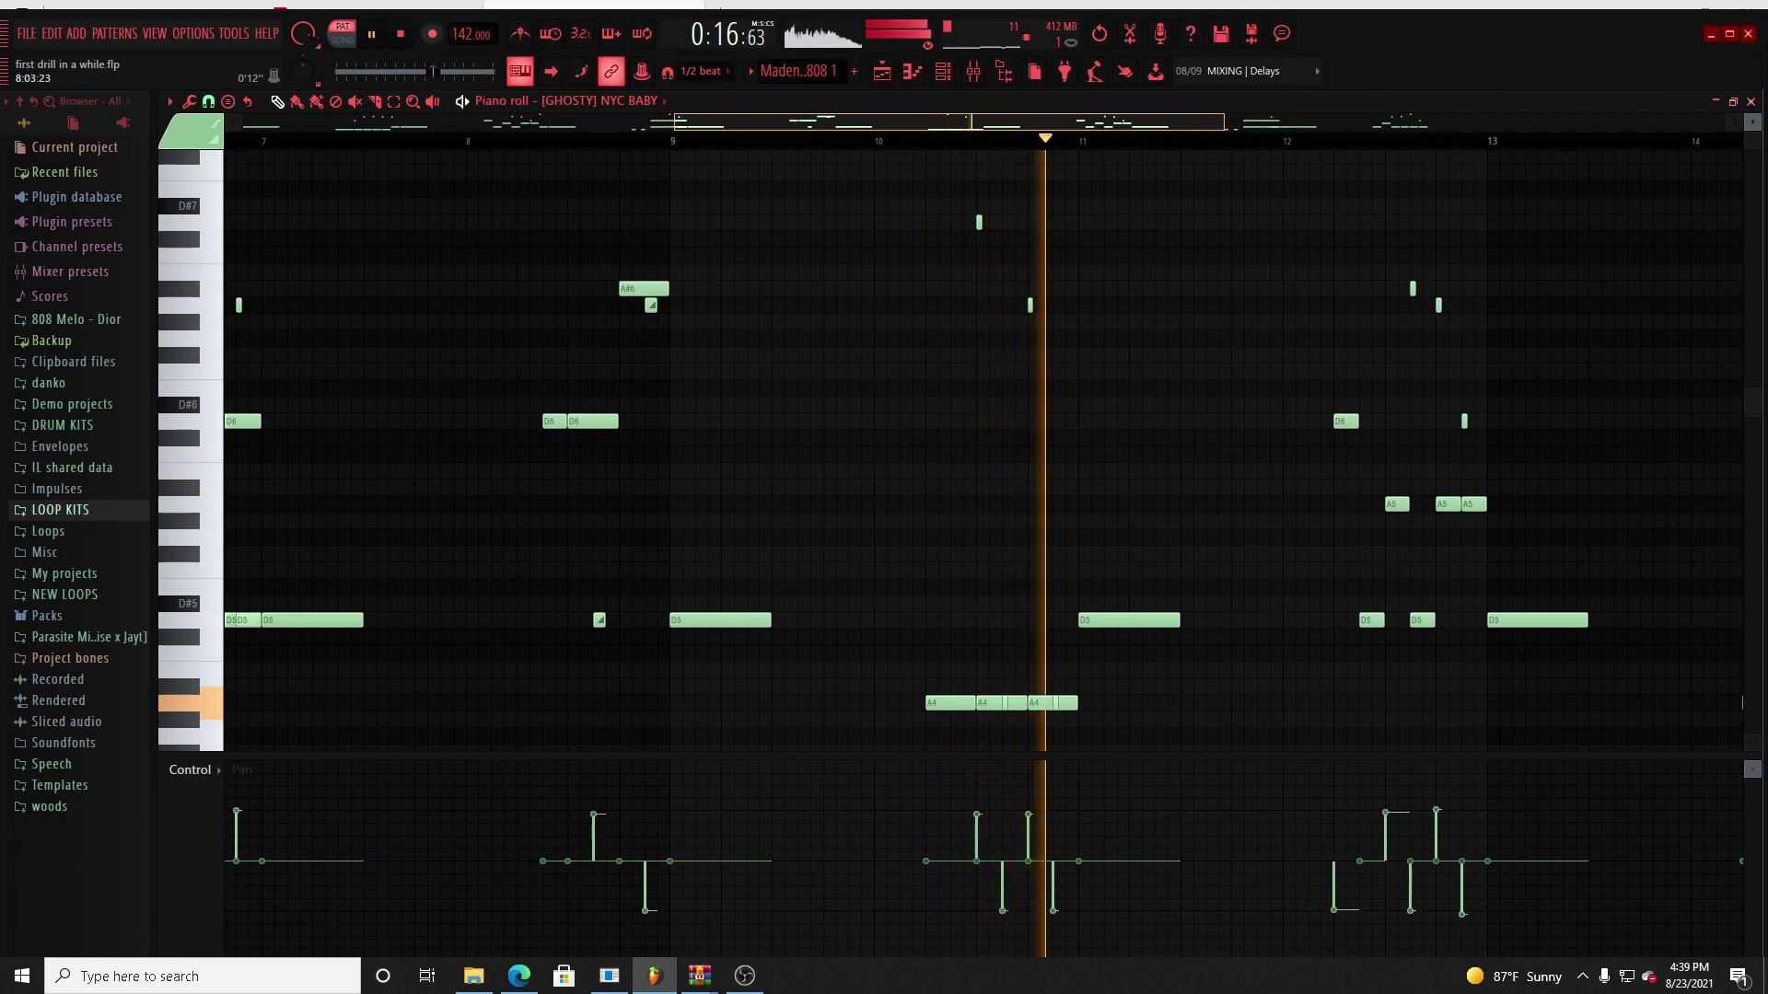
pyautogui.keyDown('ctrl'); pyautogui.scroll(-1, 468, 452); pyautogui.keyUp('ctrl')
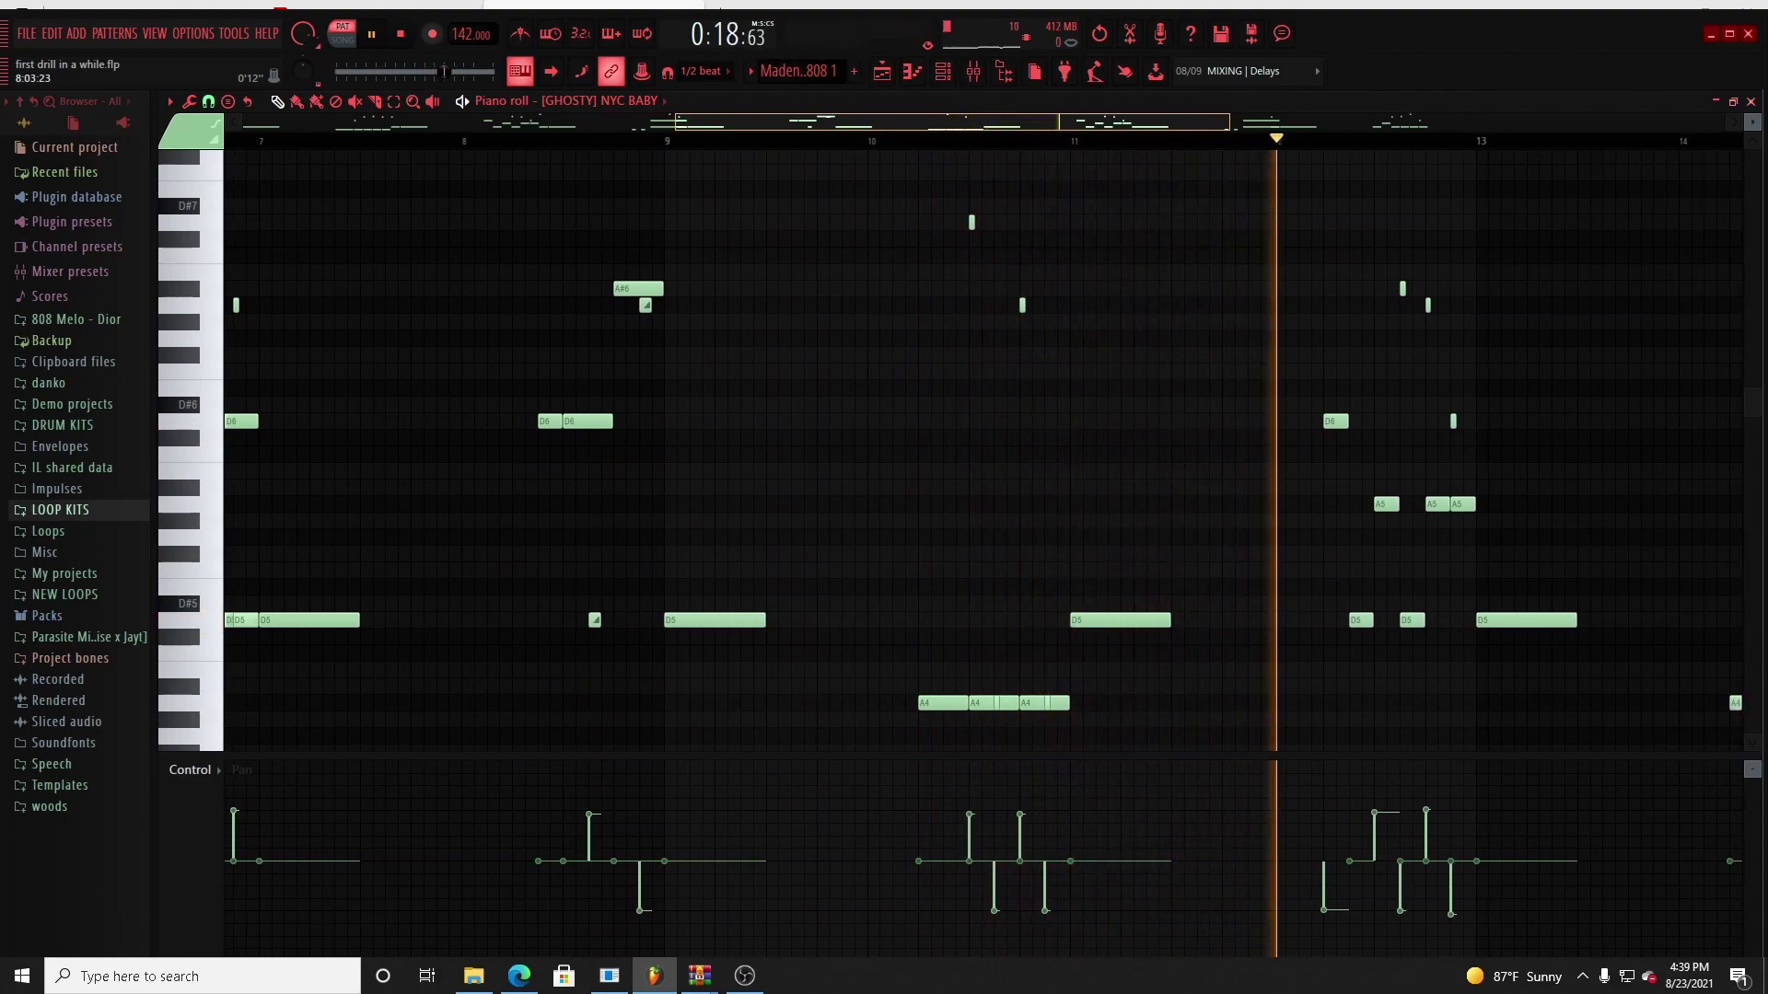
pyautogui.moveTo(987, 122); pyautogui.dragTo(1307, 123)
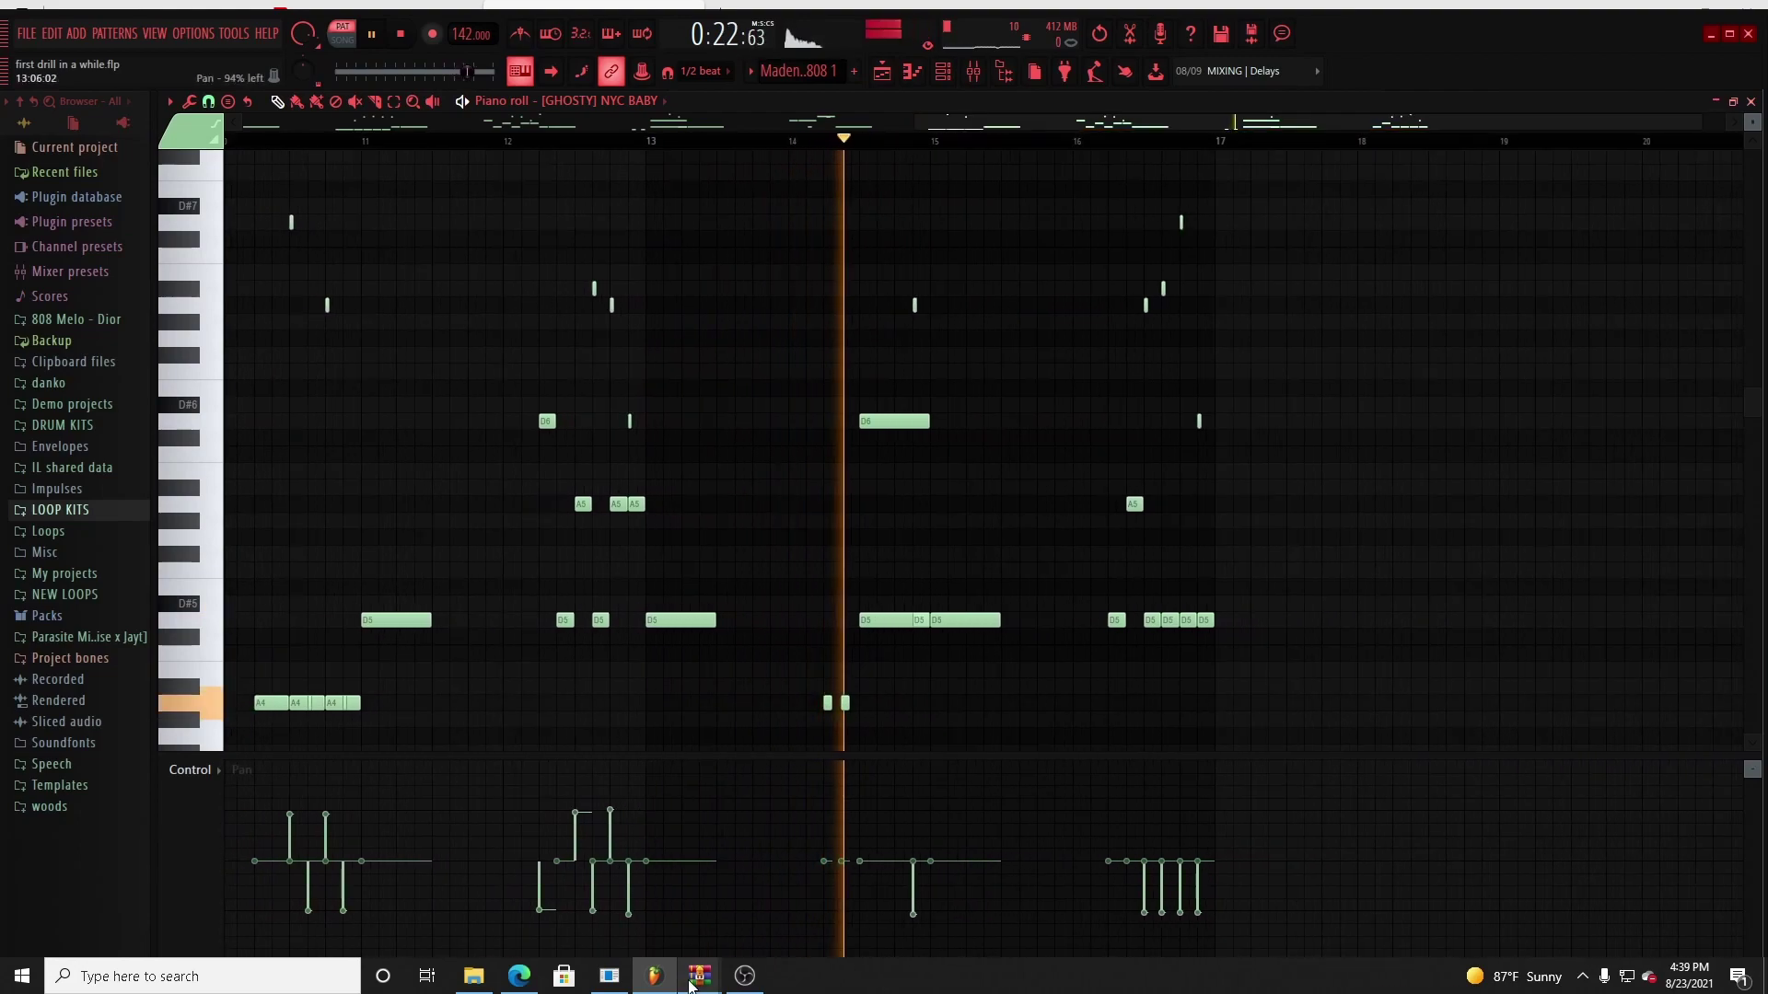
pyautogui.click(744, 976)
pyautogui.click(744, 976)
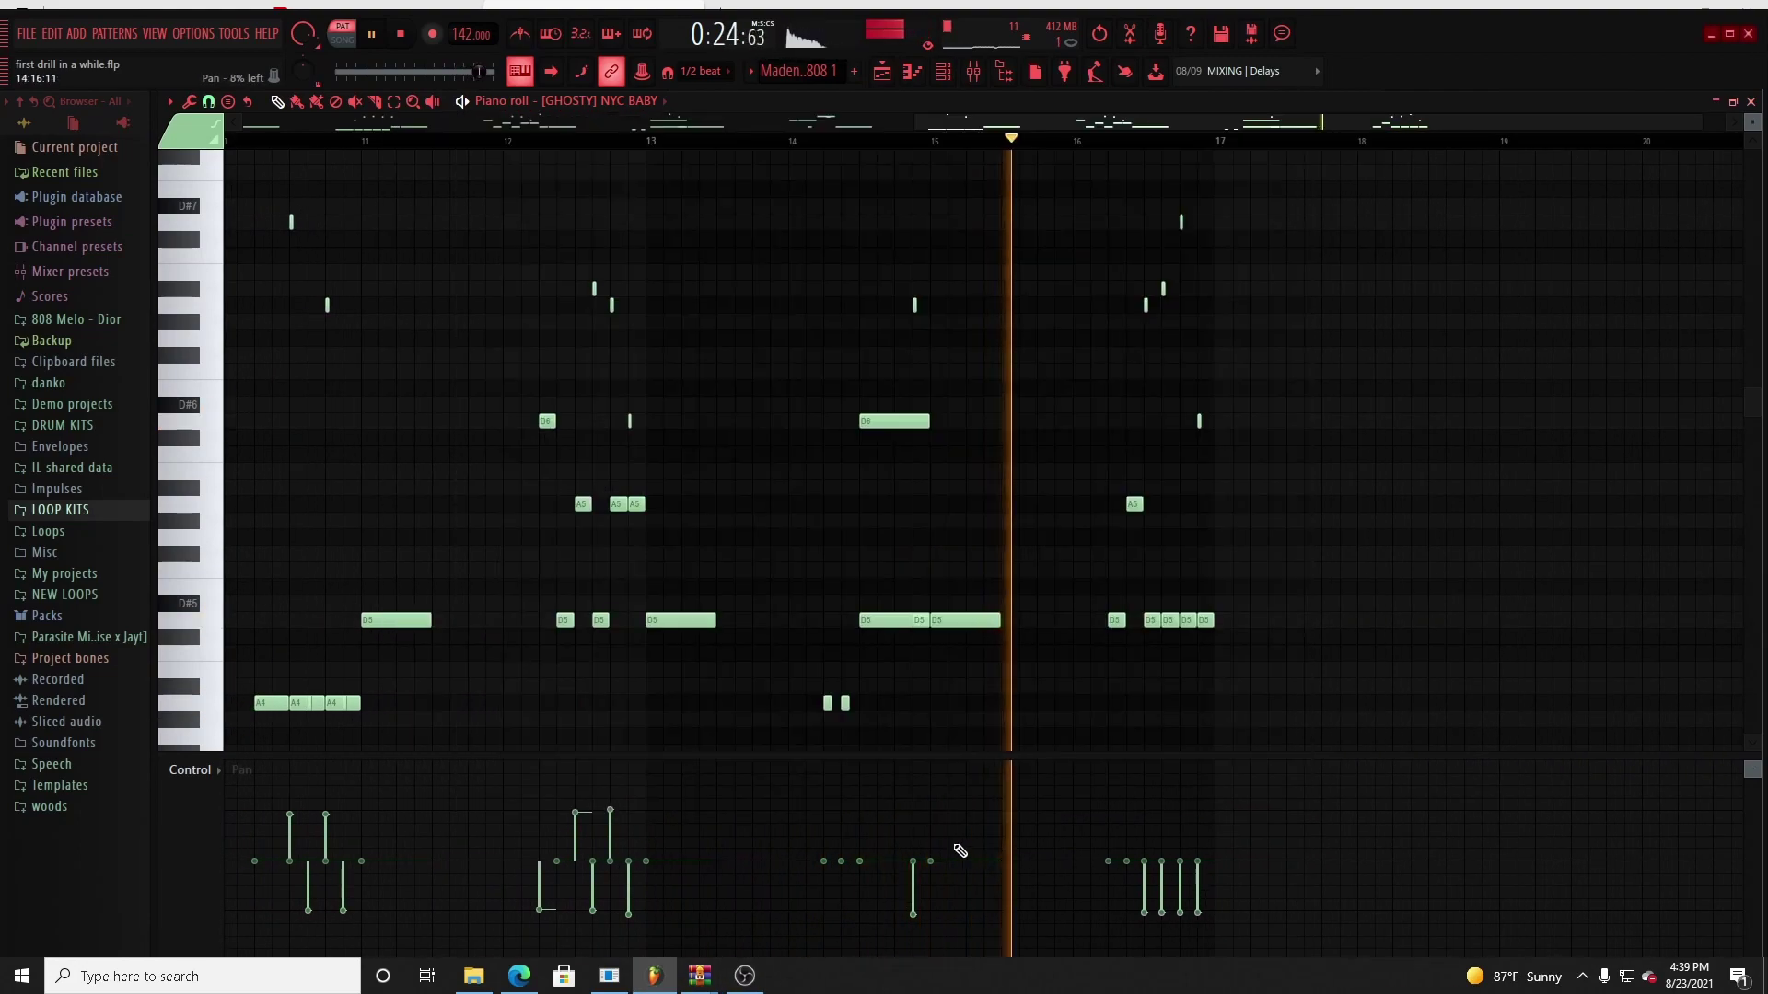
pyautogui.moveTo(1013, 122); pyautogui.dragTo(1027, 214)
pyautogui.scroll(3, 1029, 226)
pyautogui.scroll(-3, 1034, 252)
pyautogui.press('space')
pyautogui.moveTo(721, 123); pyautogui.dragTo(702, 87)
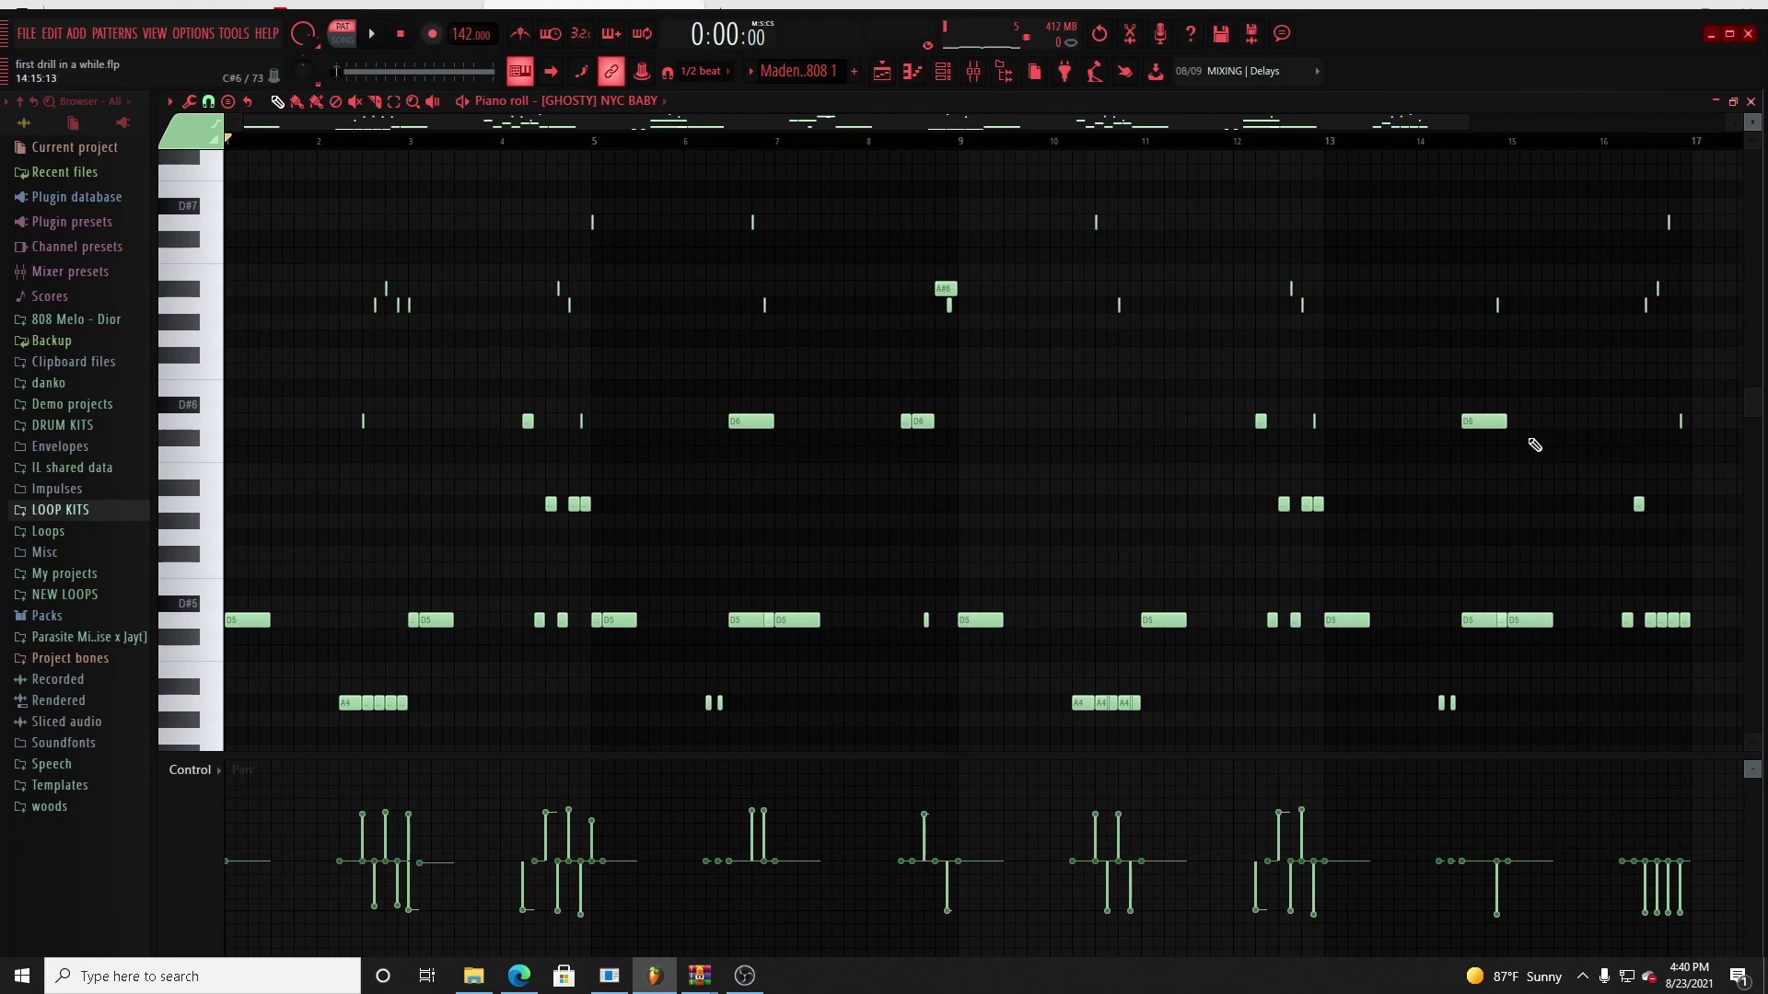
pyautogui.moveTo(769, 123)
pyautogui.mouseDown()
pyautogui.moveTo(770, 148)
pyautogui.moveTo(761, 96)
pyautogui.mouseUp()
# Step: Open the playlist, bring up the SHOTTA clip's sampler settings on Track 2 and preview its sound
pyautogui.click(881, 74)
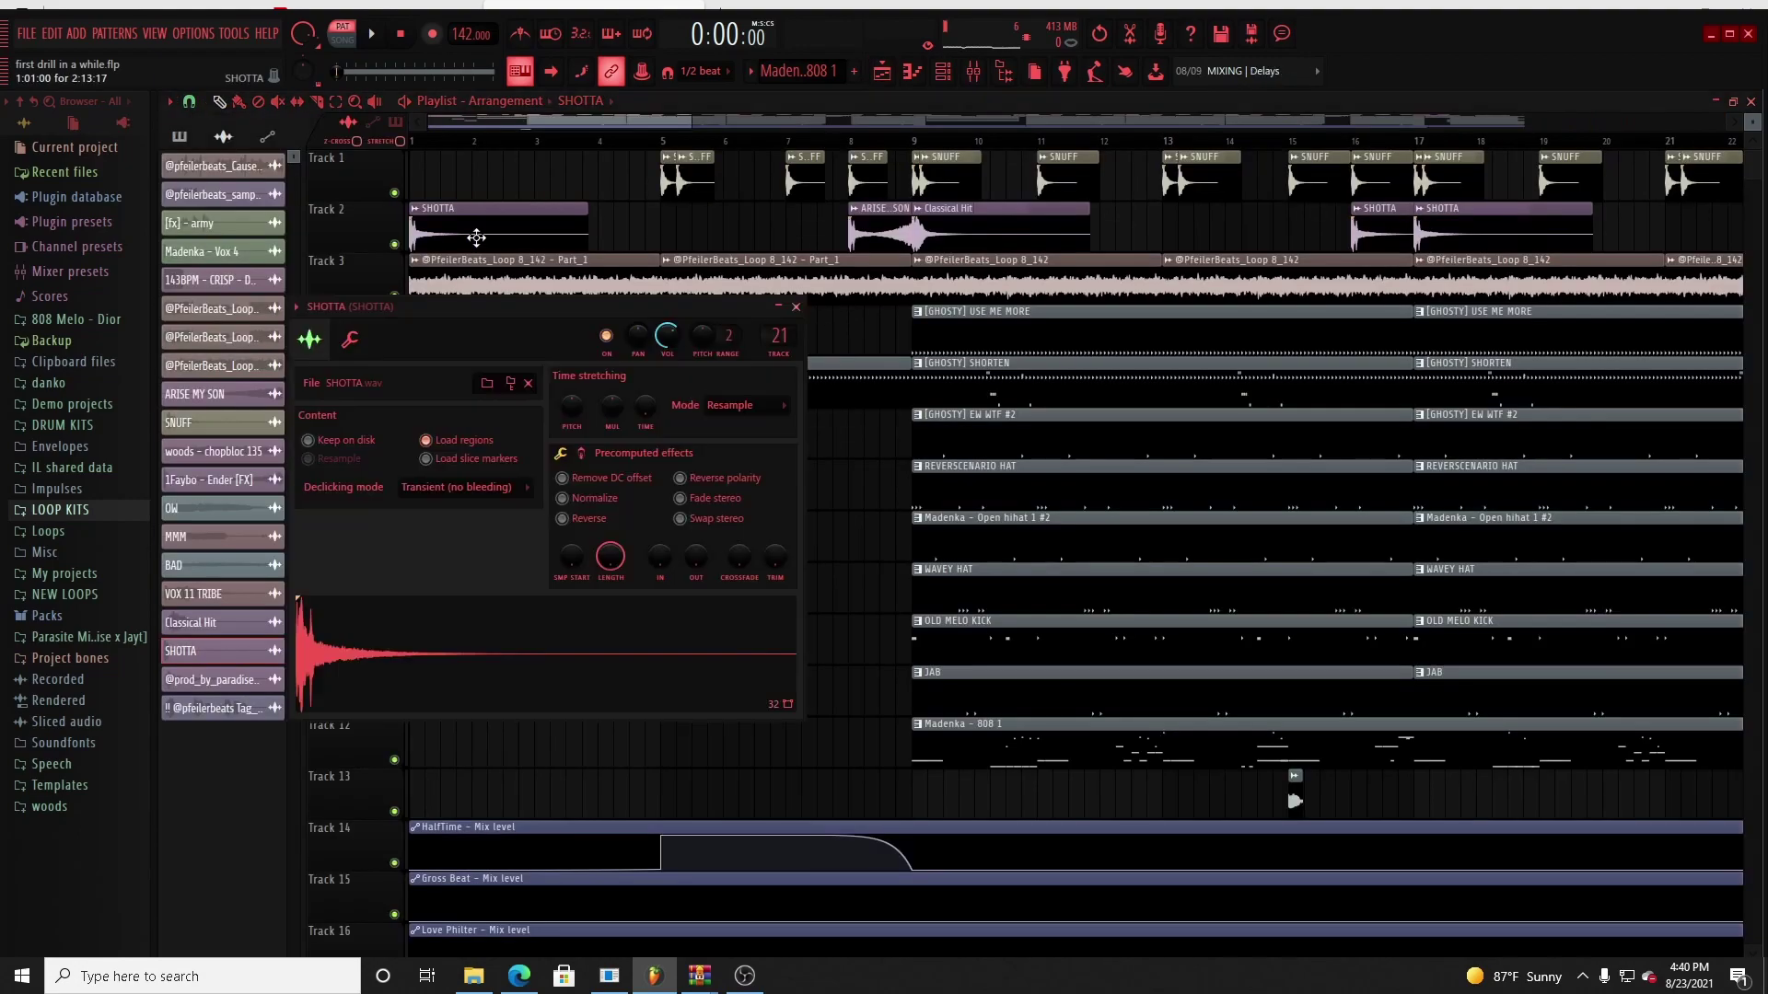
pyautogui.moveTo(618, 124); pyautogui.dragTo(615, 152)
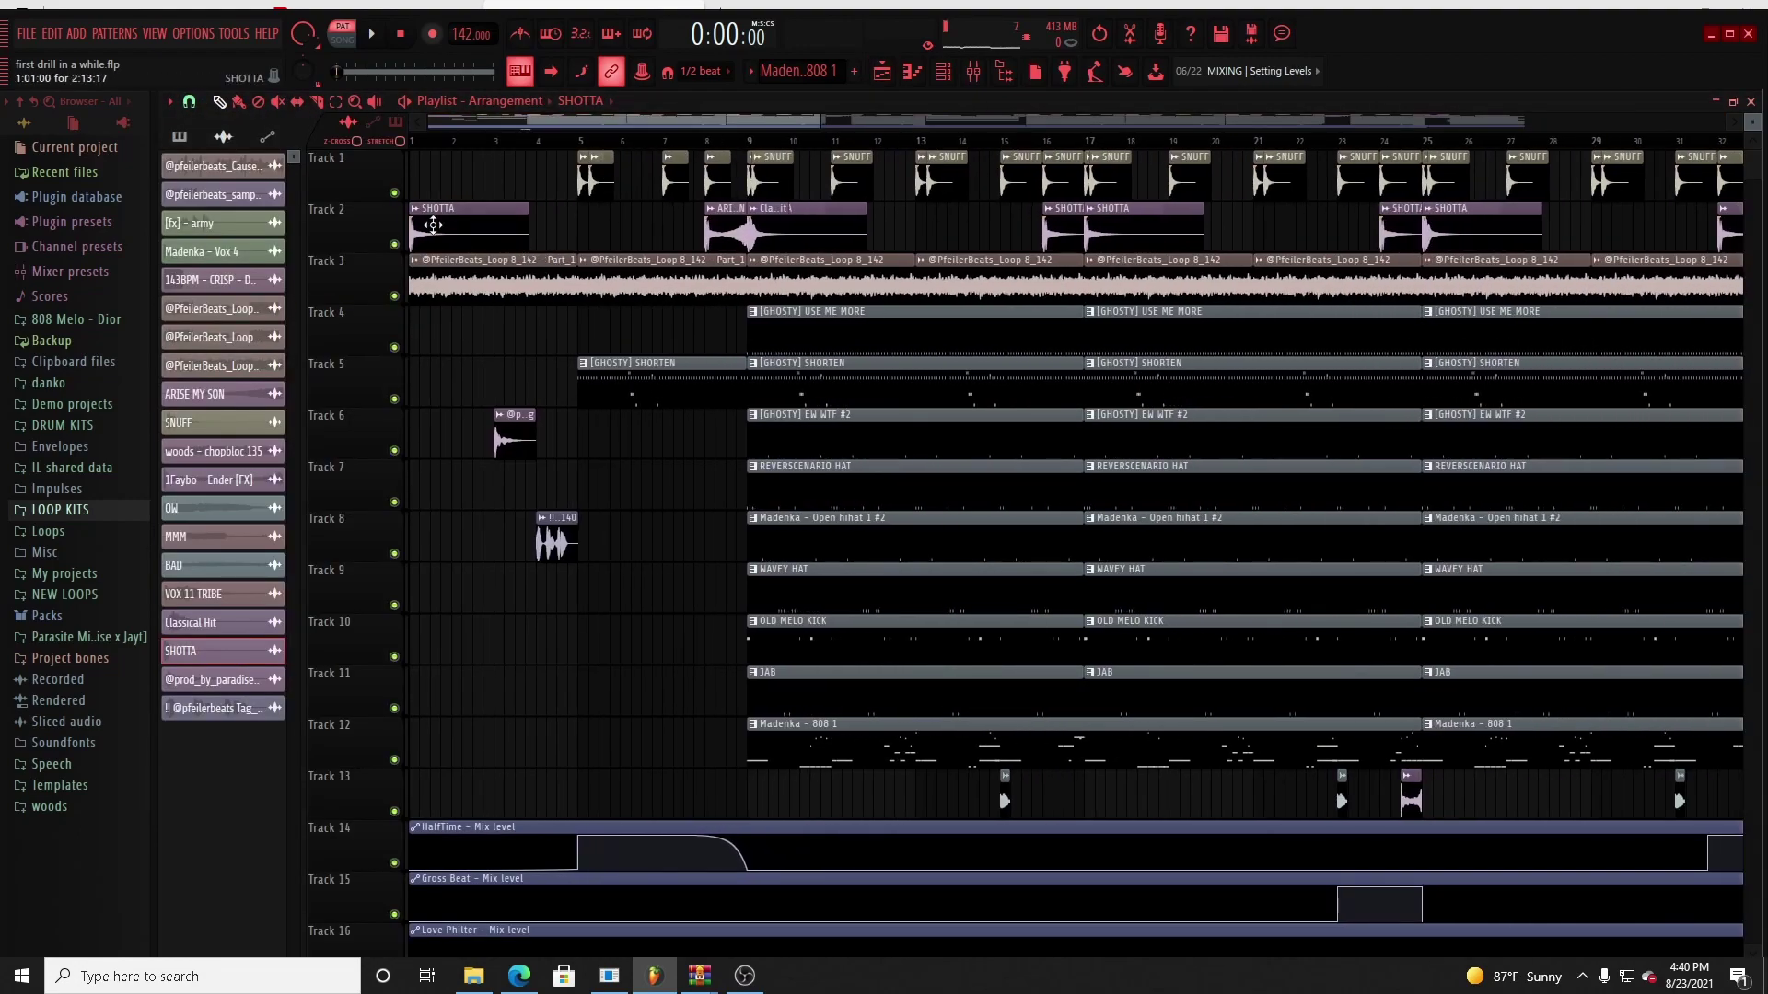
pyautogui.doubleClick(437, 231)
pyautogui.click(635, 635)
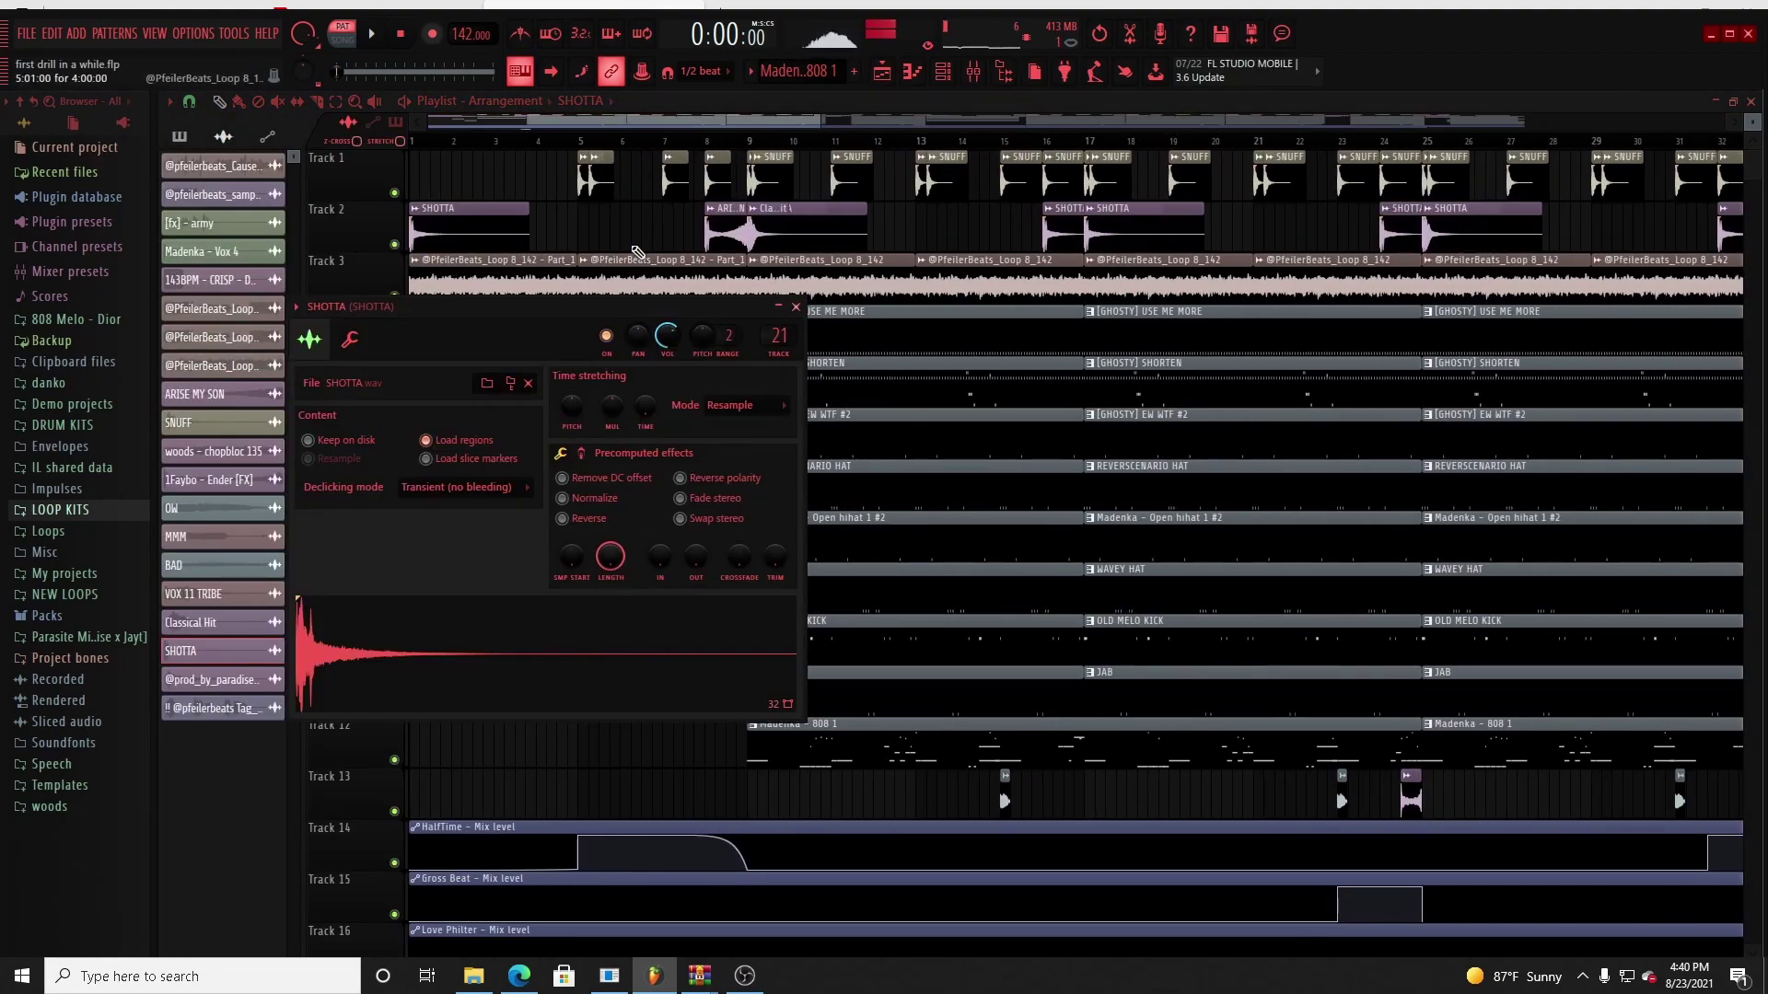
# Step: Open the SNUFF clip's sampler settings on Track 1 and preview its sound
pyautogui.doubleClick(594, 179)
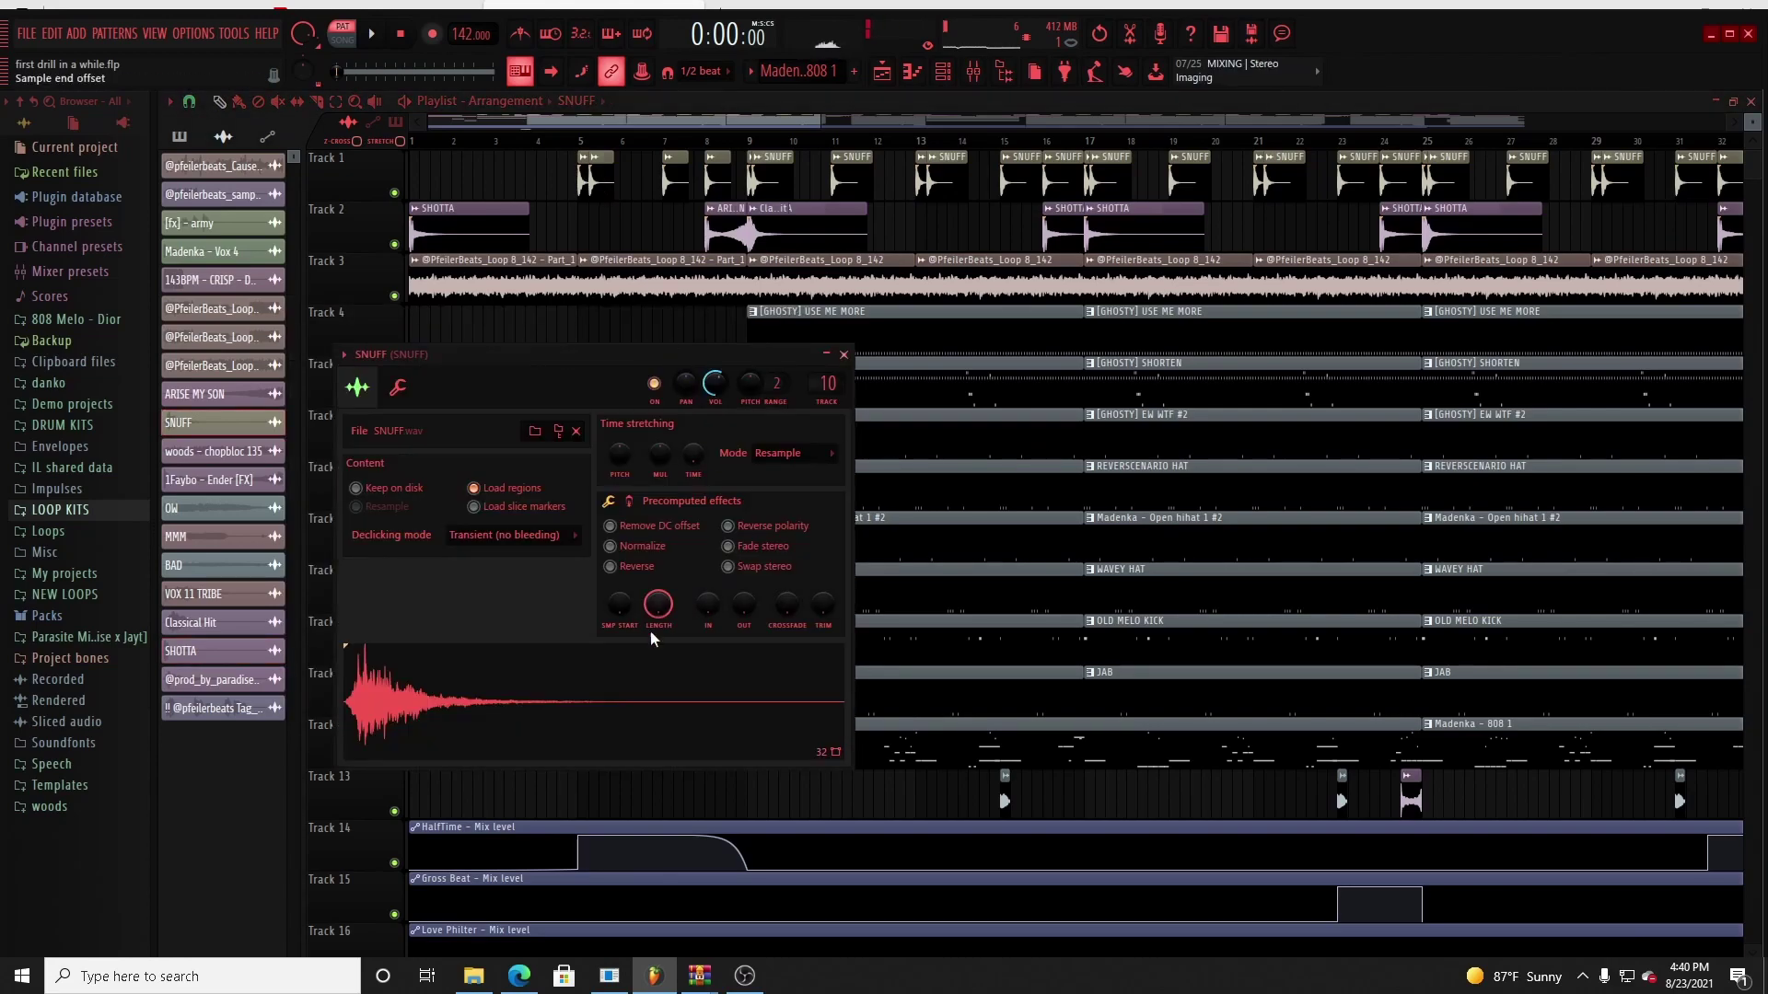
pyautogui.click(698, 713)
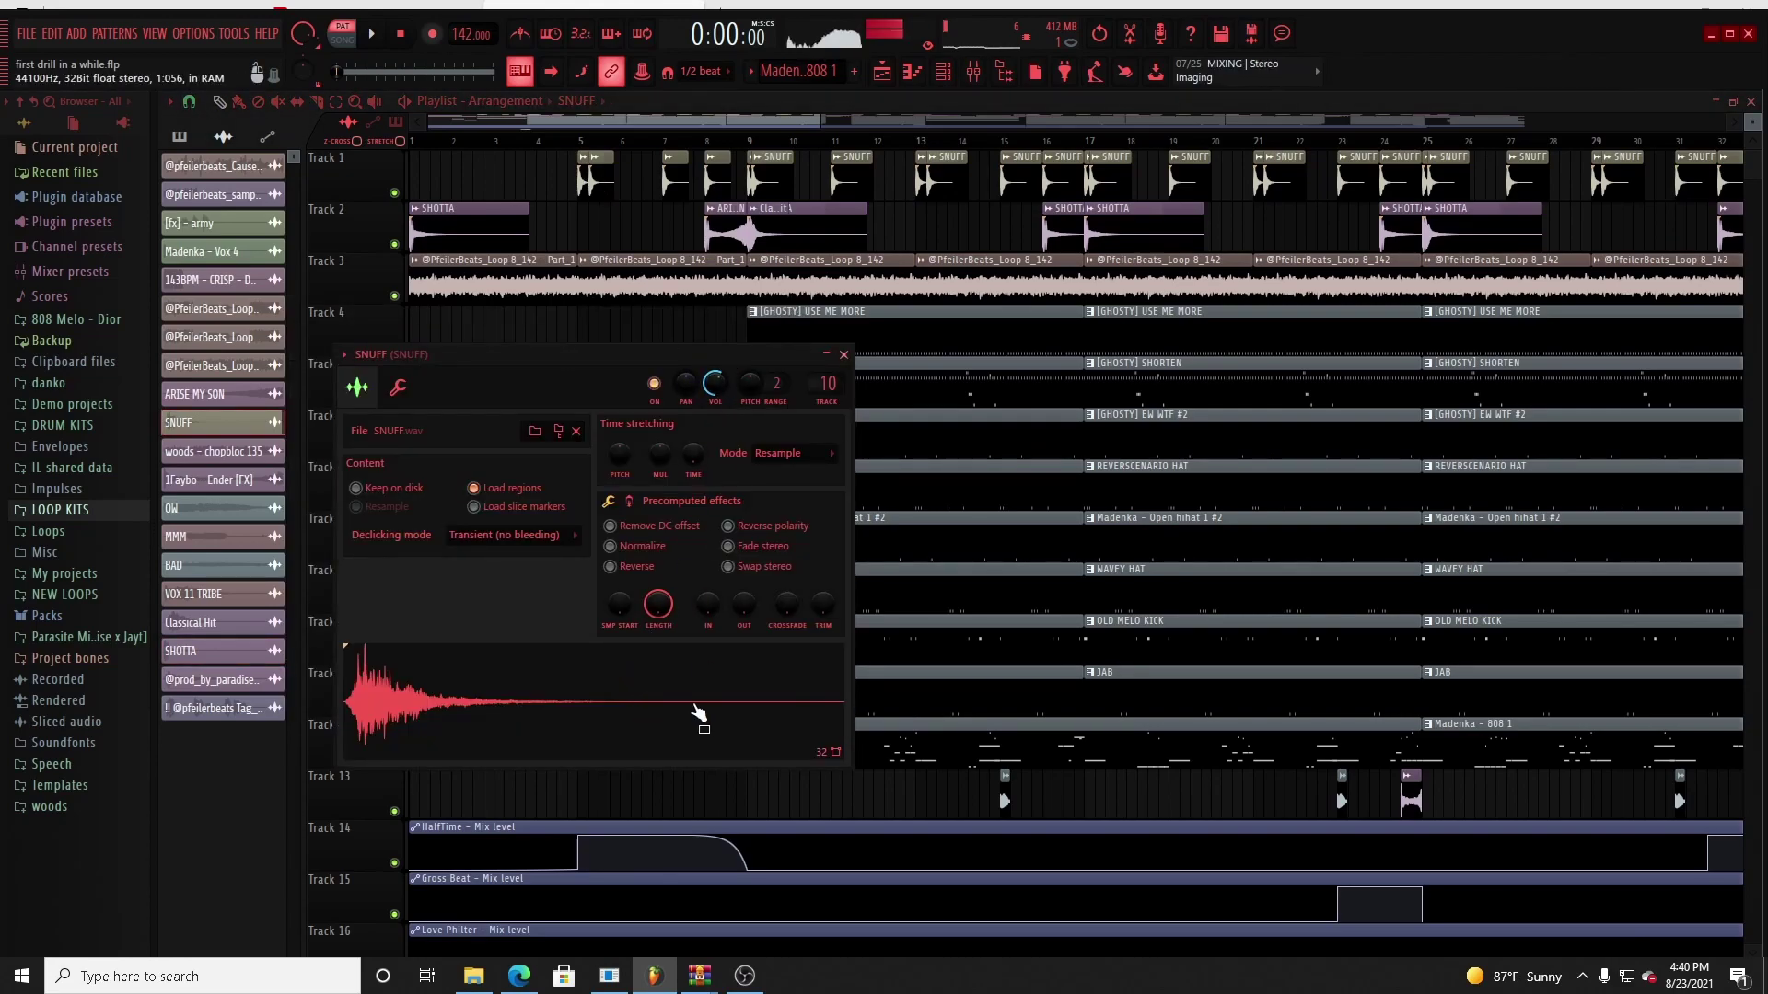
pyautogui.rightClick(645, 324)
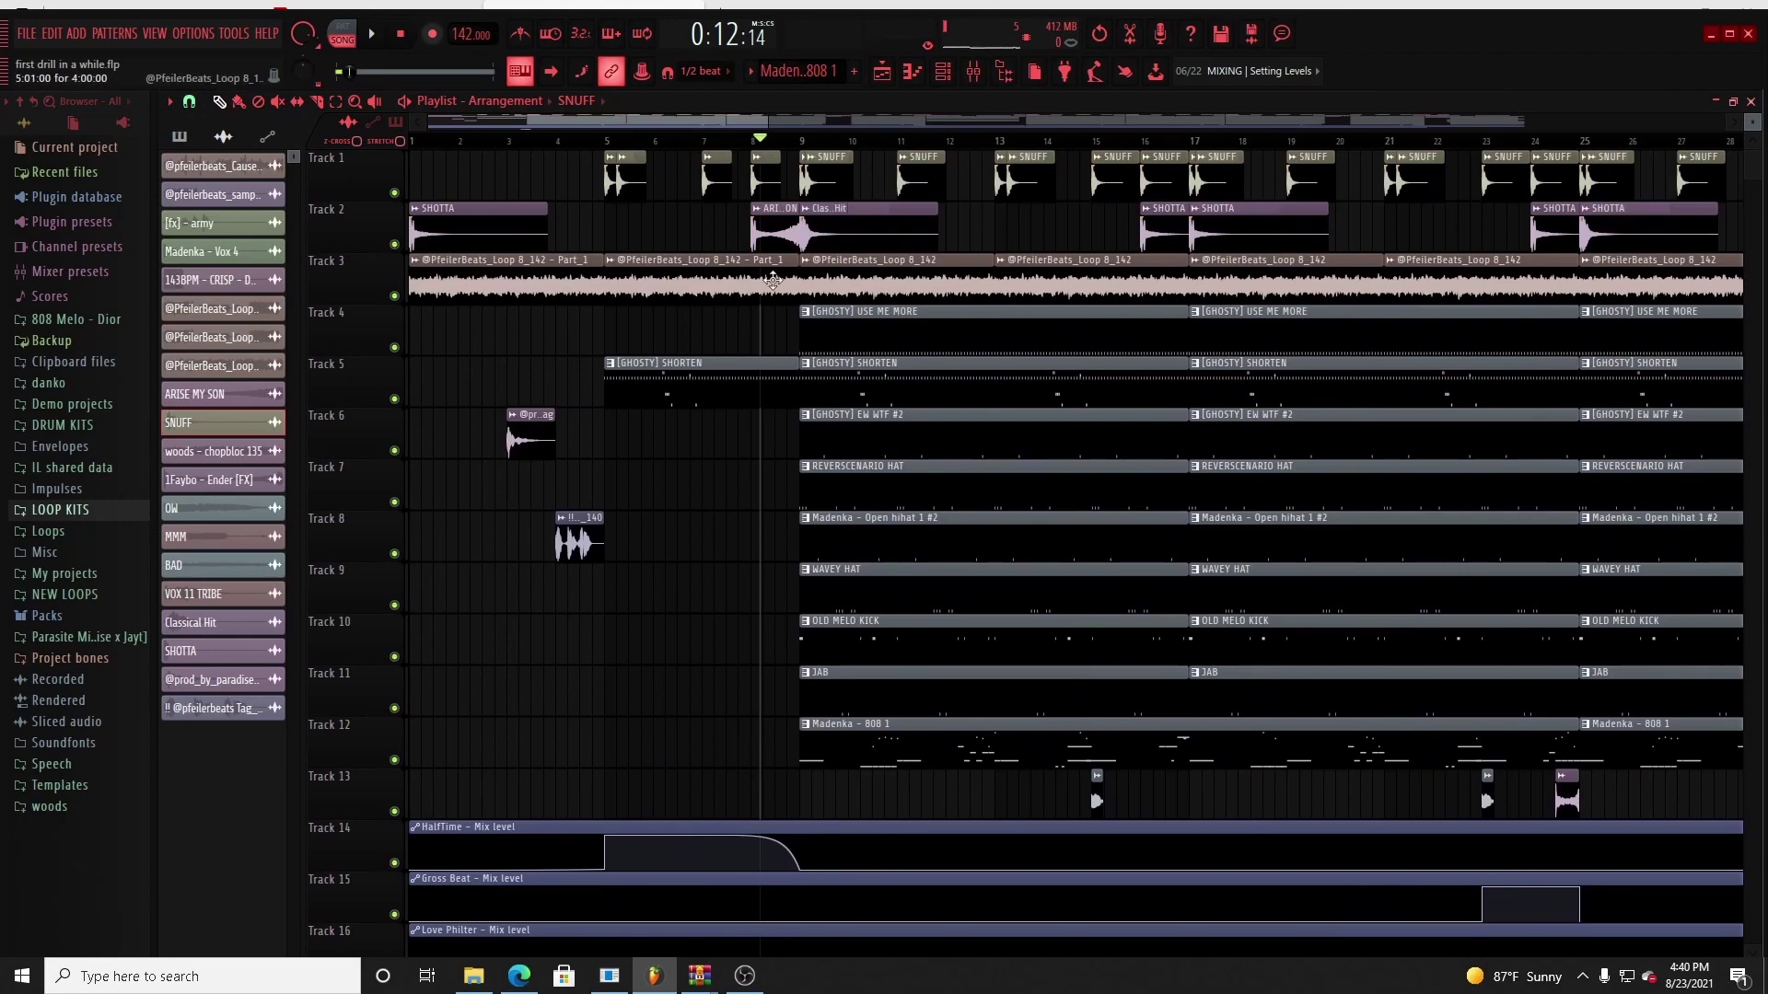
# Step: Play the [fx] - army clips with only Track 18 and automation Tracks 14 to 16 active, and restore all tracks
pyautogui.scroll(-4, 744, 547)
pyautogui.scroll(5, 1025, 131)
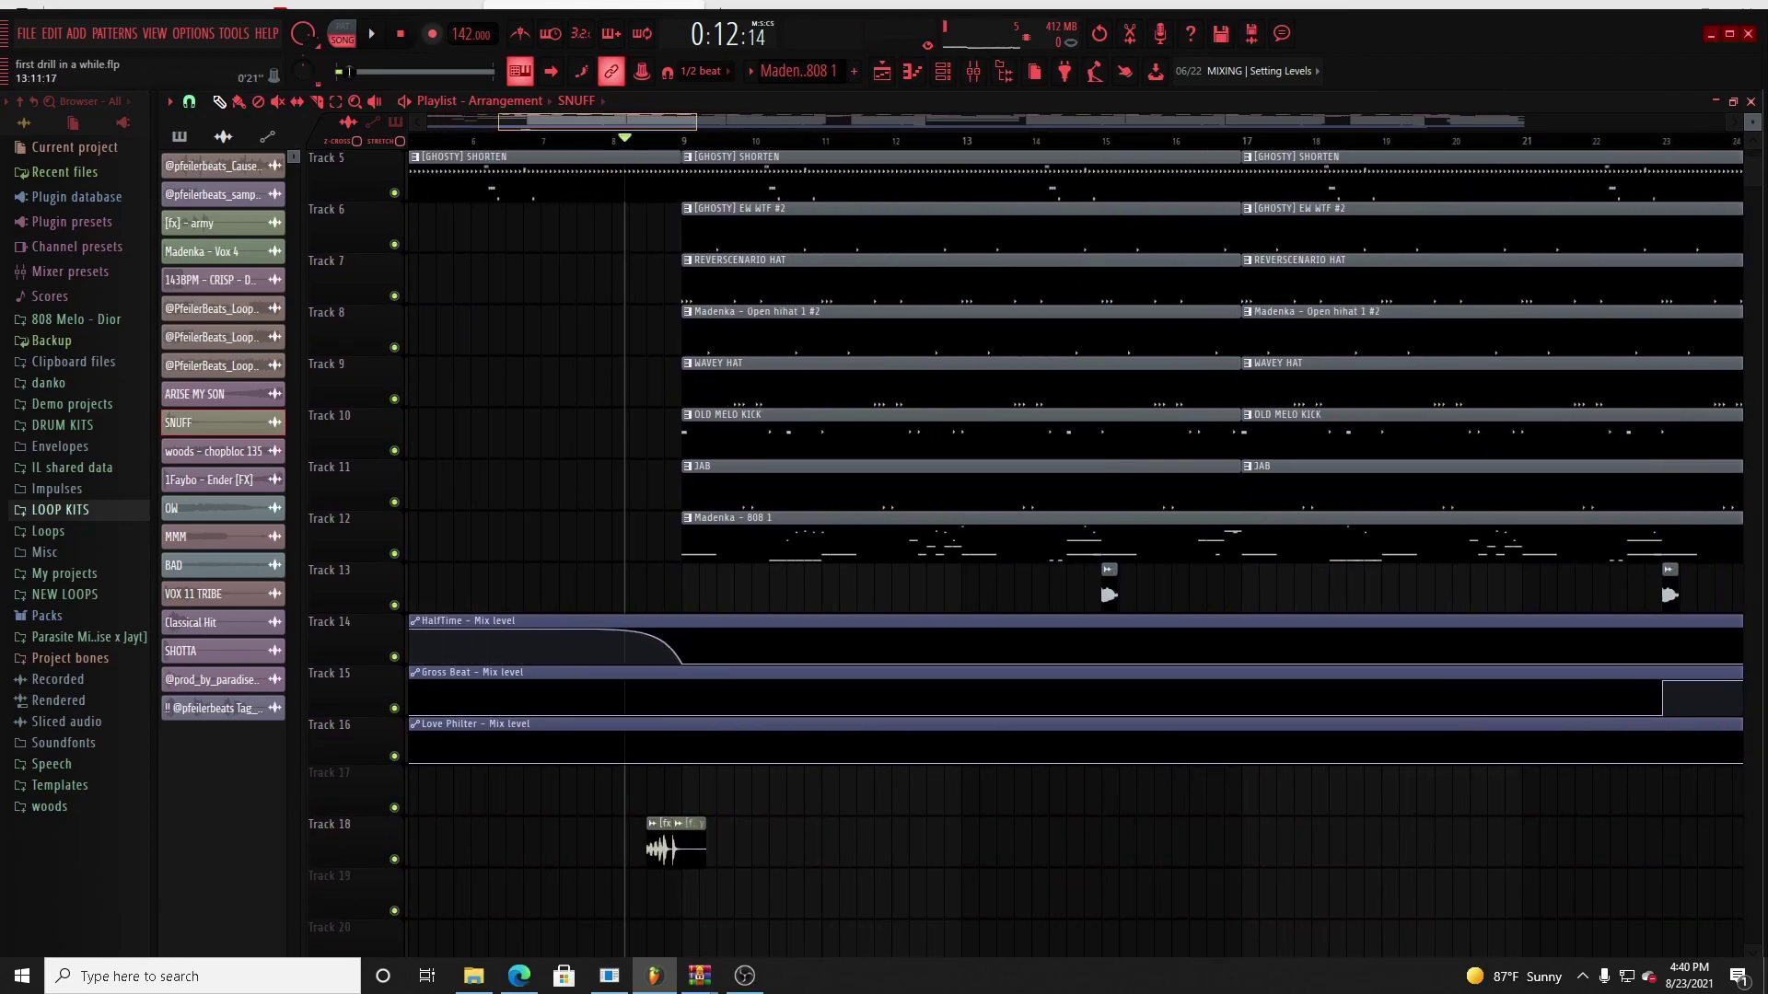
pyautogui.scroll(-4, 959, 402)
pyautogui.rightClick(397, 653)
pyautogui.press('space')
pyautogui.moveTo(394, 550); pyautogui.dragTo(394, 450)
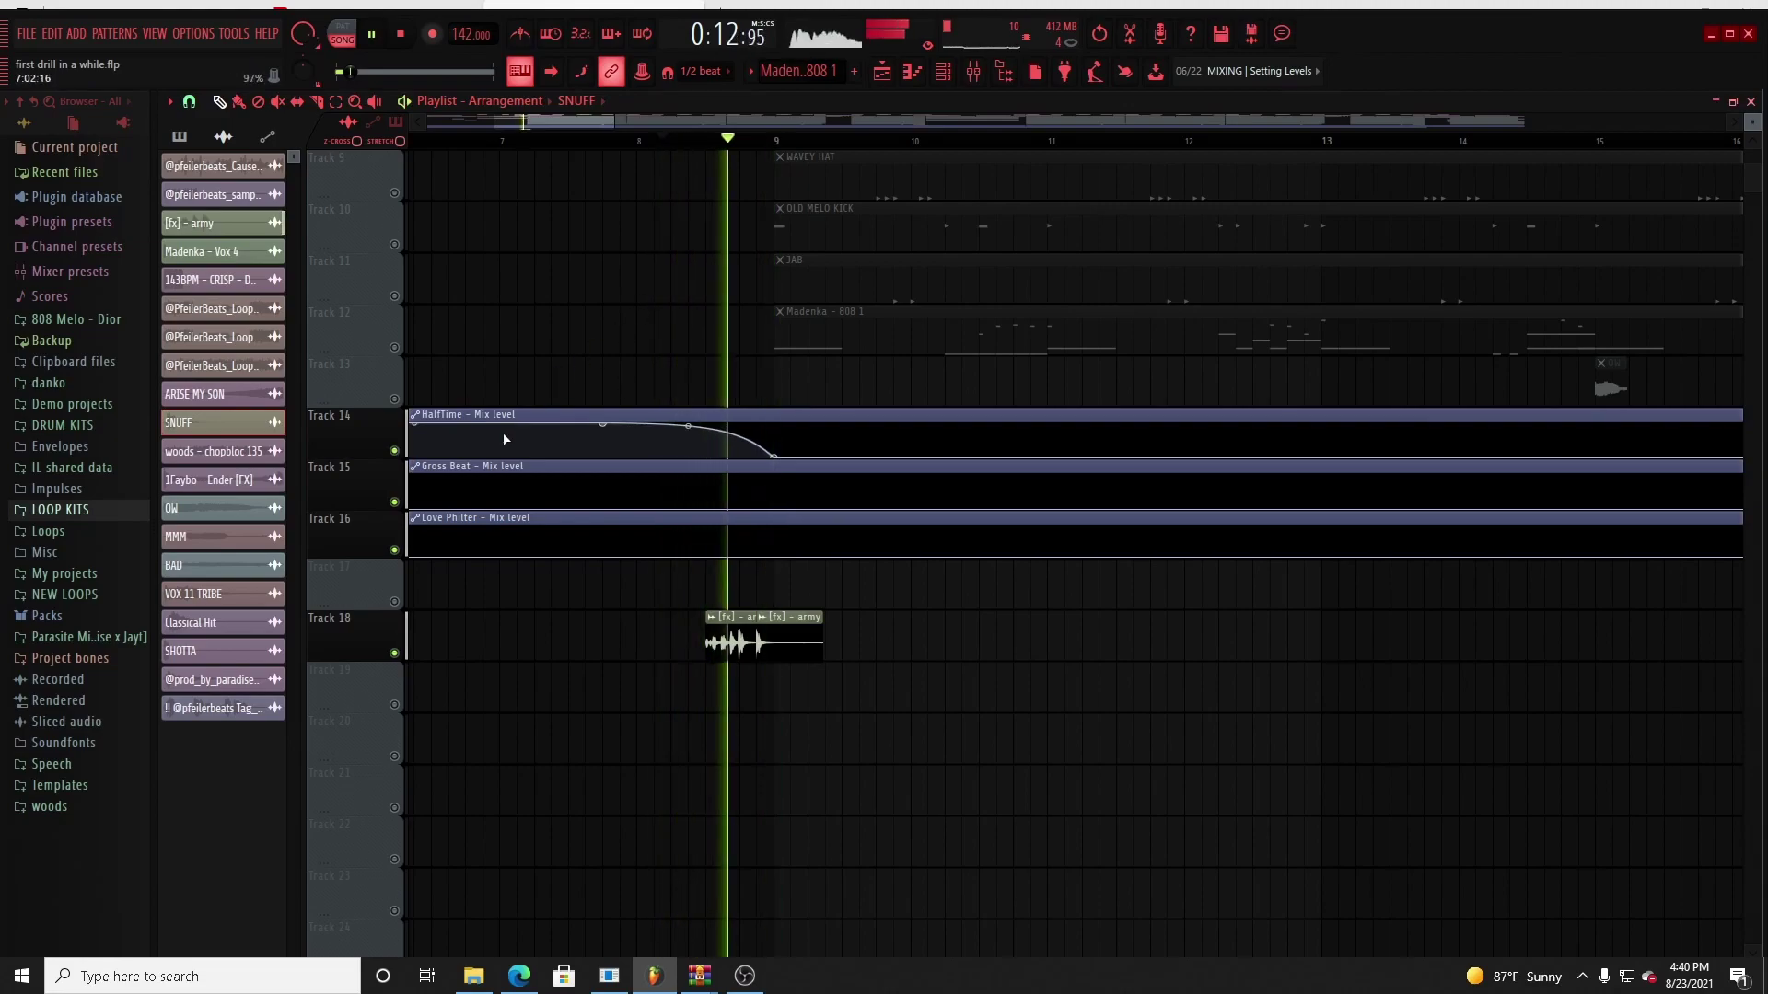
pyautogui.press('space')
pyautogui.rightClick(395, 451)
pyautogui.rightClick(395, 451)
pyautogui.scroll(8, 820, 624)
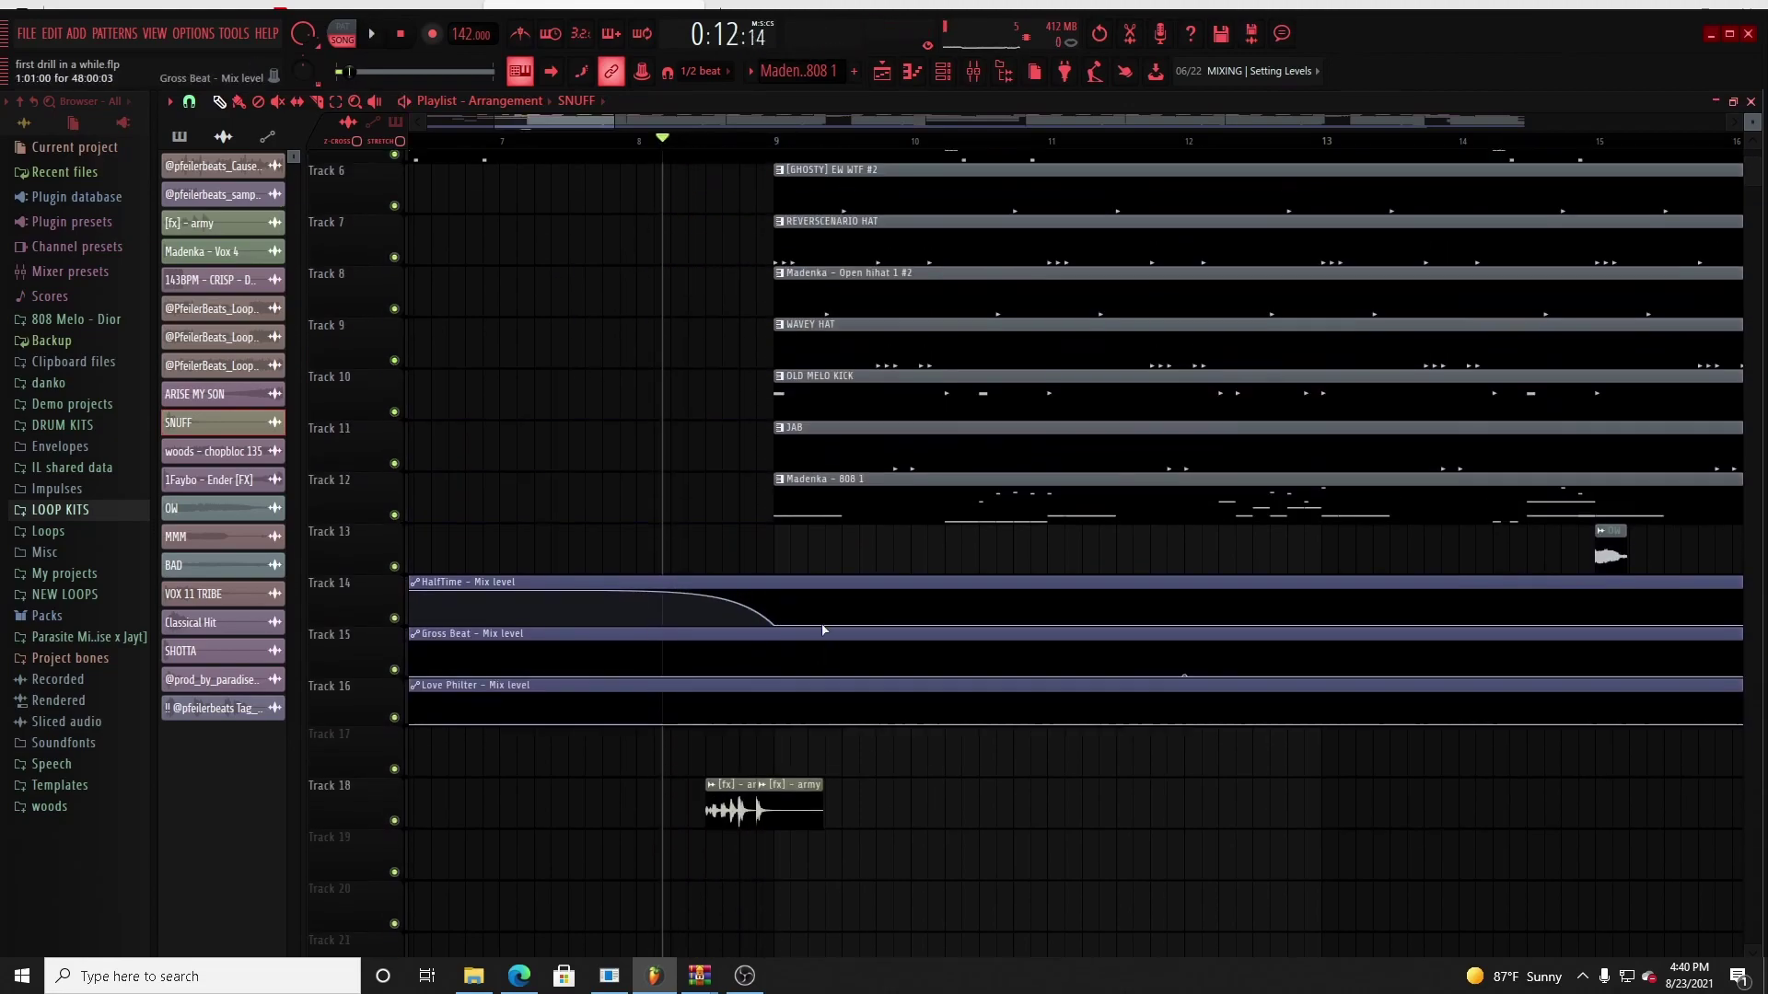
# Step: Shift the SHOTTA clip at bar 9 on Track 2 aside, preview the Classical Hit sample beneath it, and move SHOTTA back to bar 9
pyautogui.doubleClick(823, 230)
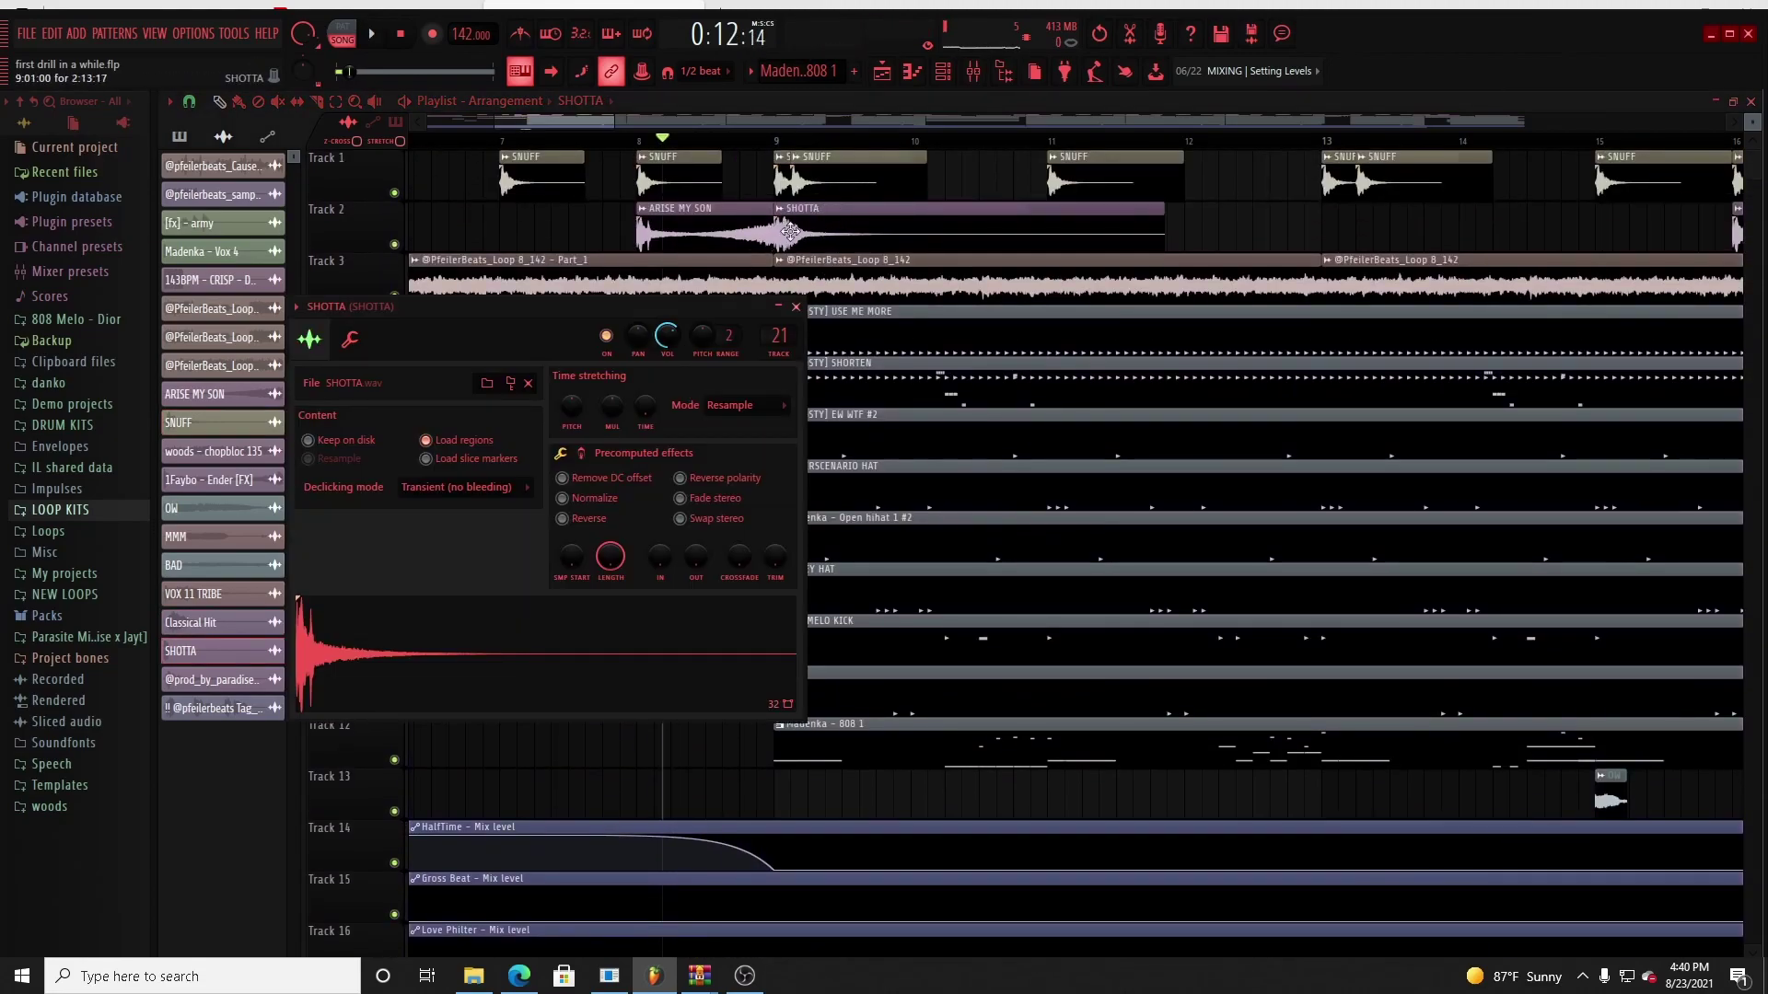
pyautogui.moveTo(844, 207); pyautogui.dragTo(989, 210)
pyautogui.doubleClick(824, 244)
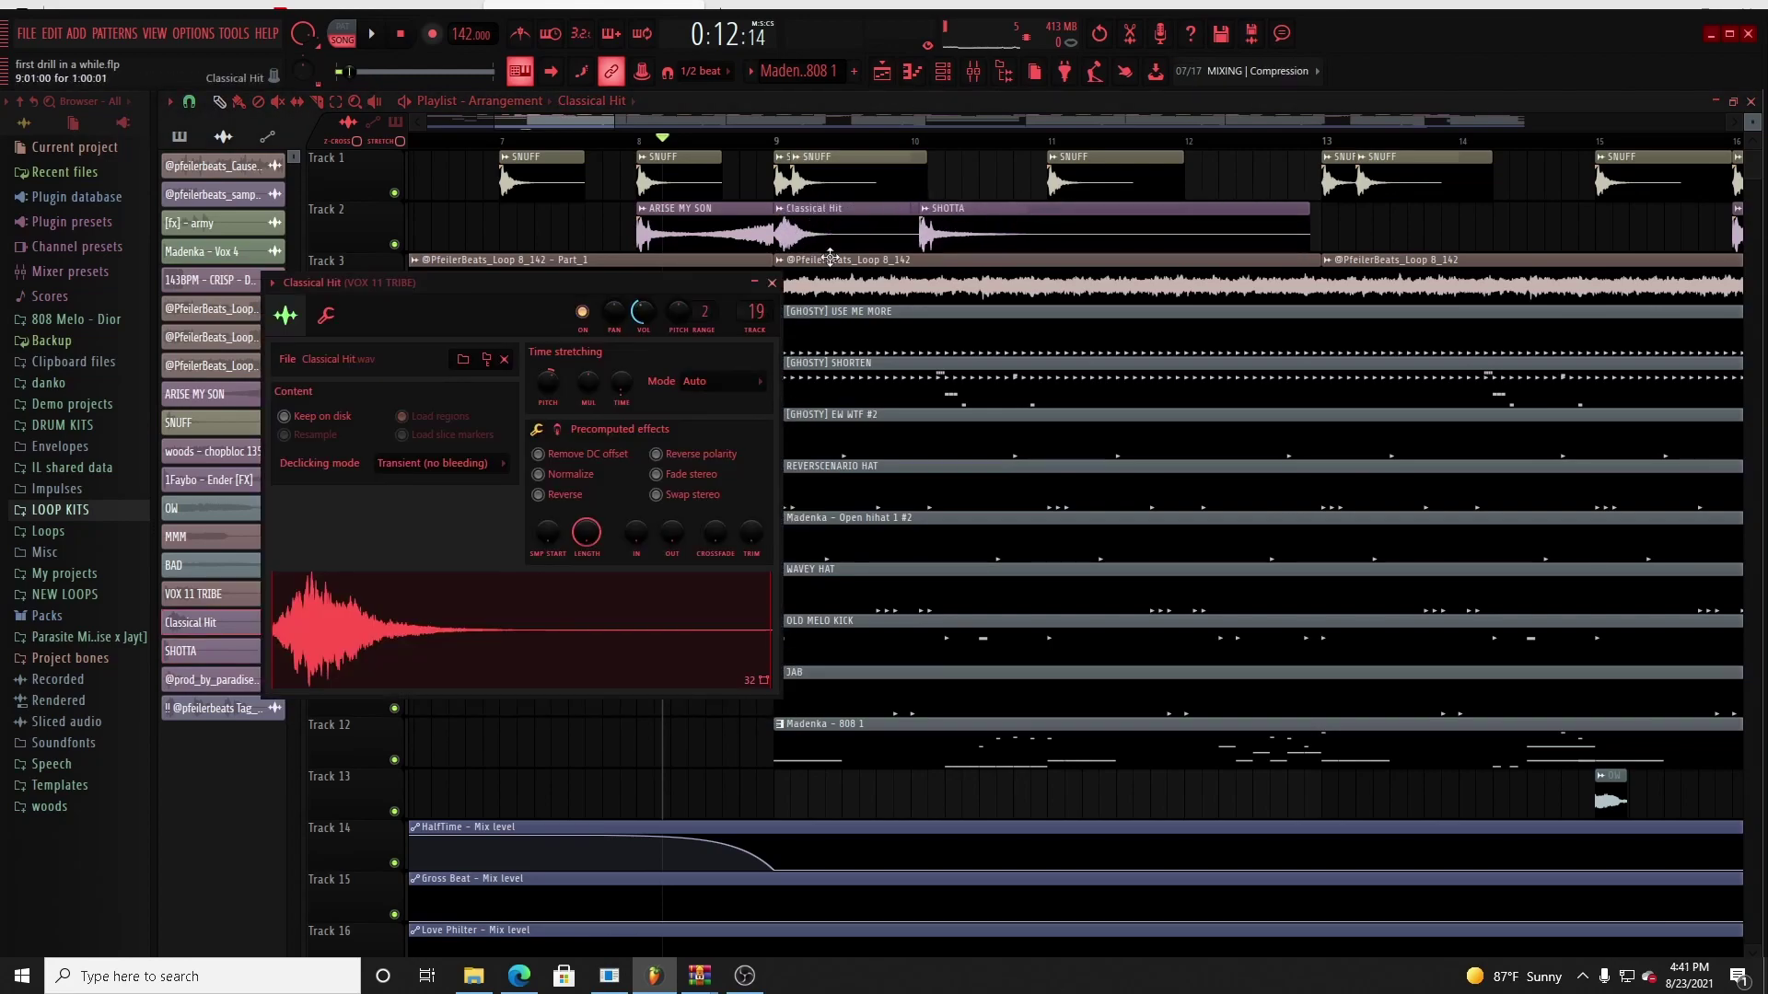
pyautogui.click(561, 623)
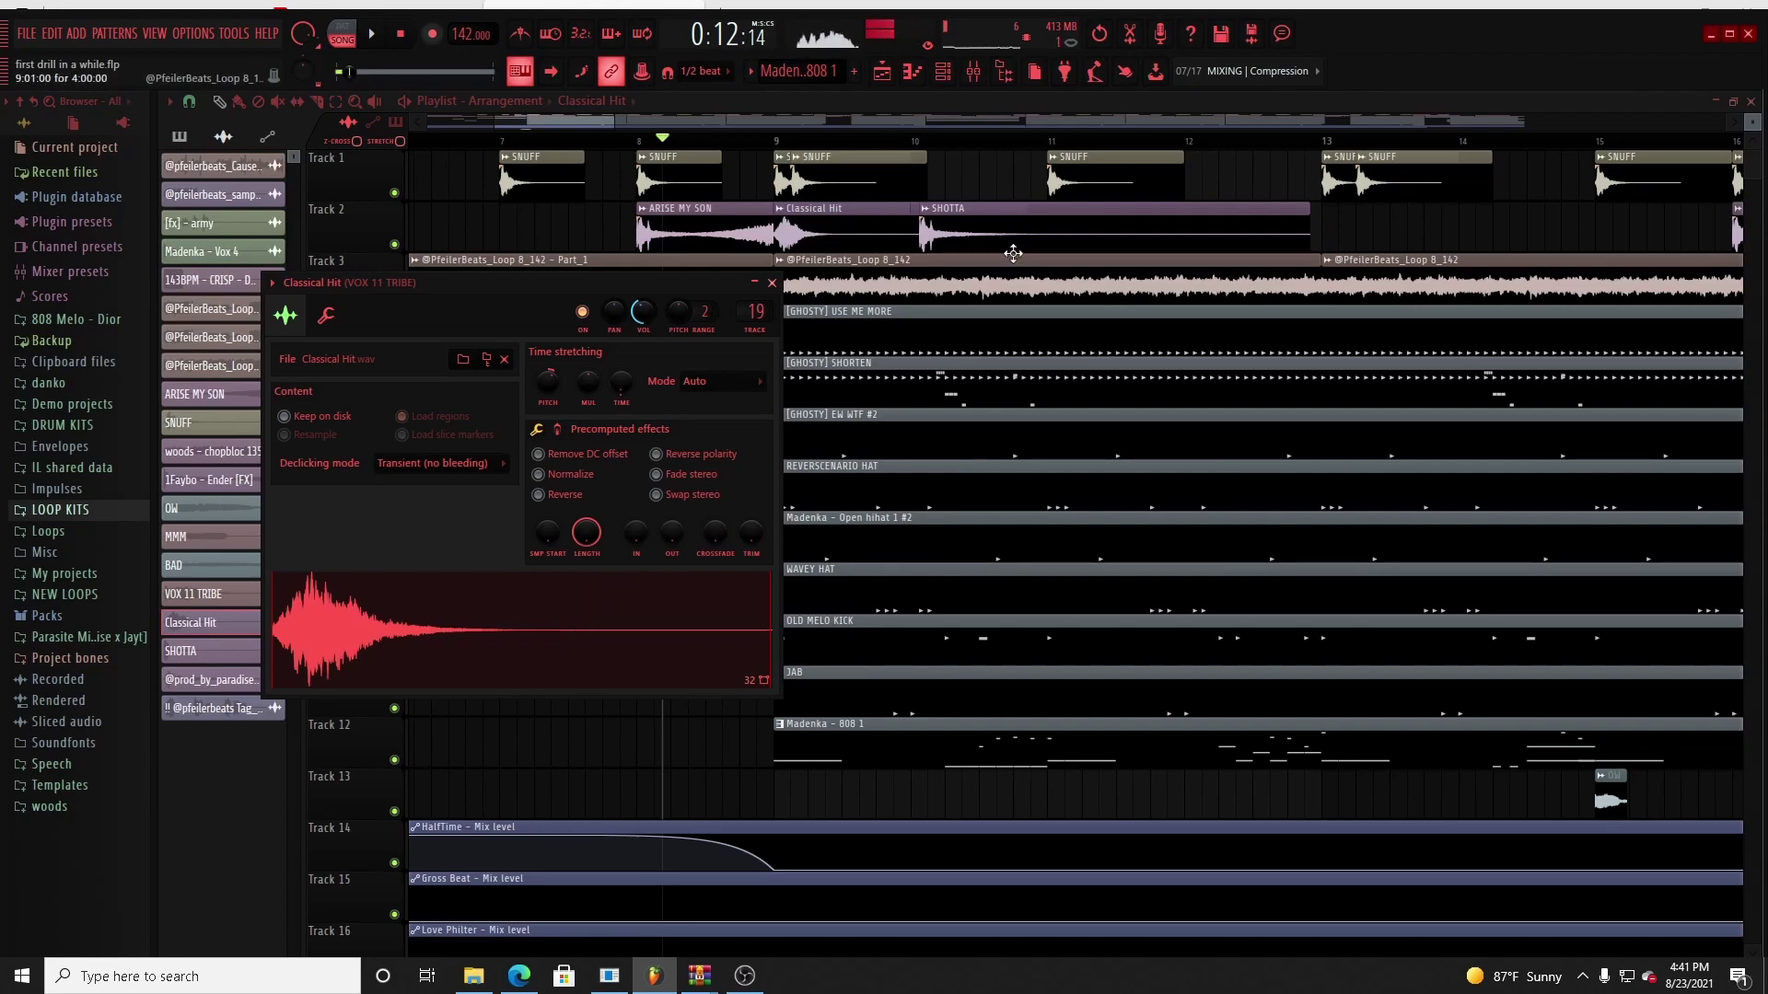
pyautogui.moveTo(975, 236); pyautogui.dragTo(845, 227)
# Step: Preview the OW clip's sound from its sampler settings on Track 13, and open the 1Faybo - Ender [FX] clip's settings
pyautogui.moveTo(881, 122); pyautogui.dragTo(923, 133)
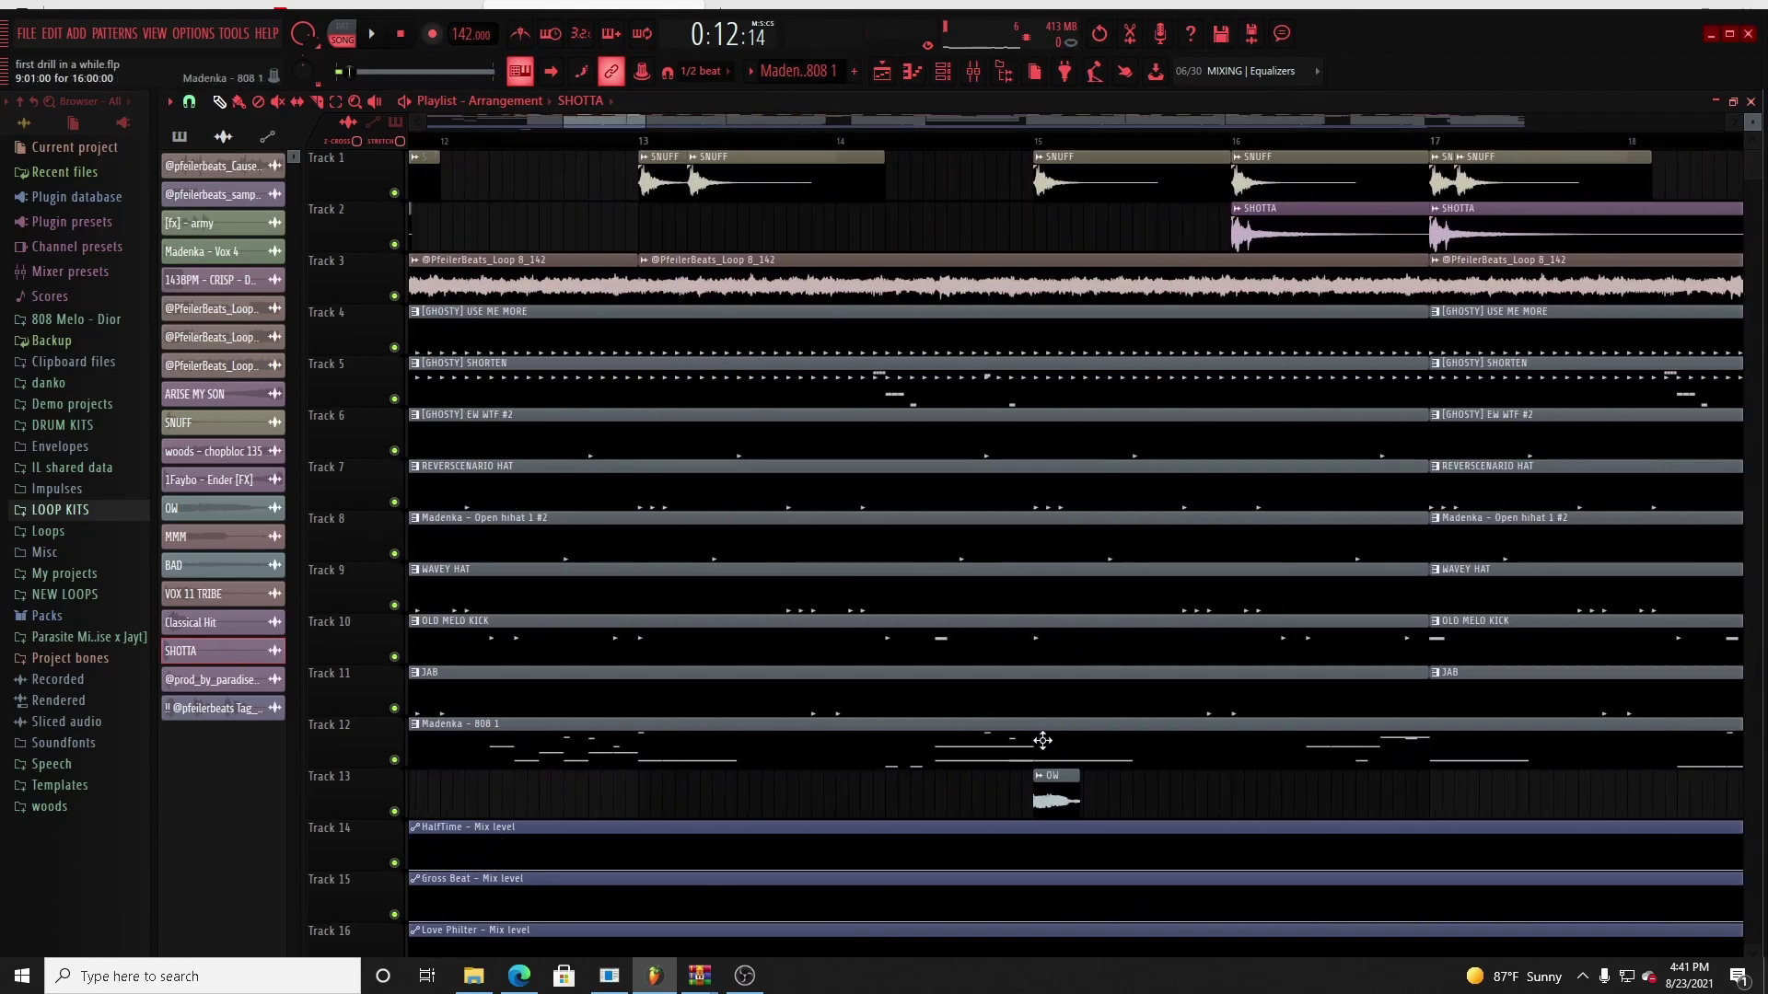
pyautogui.doubleClick(1064, 790)
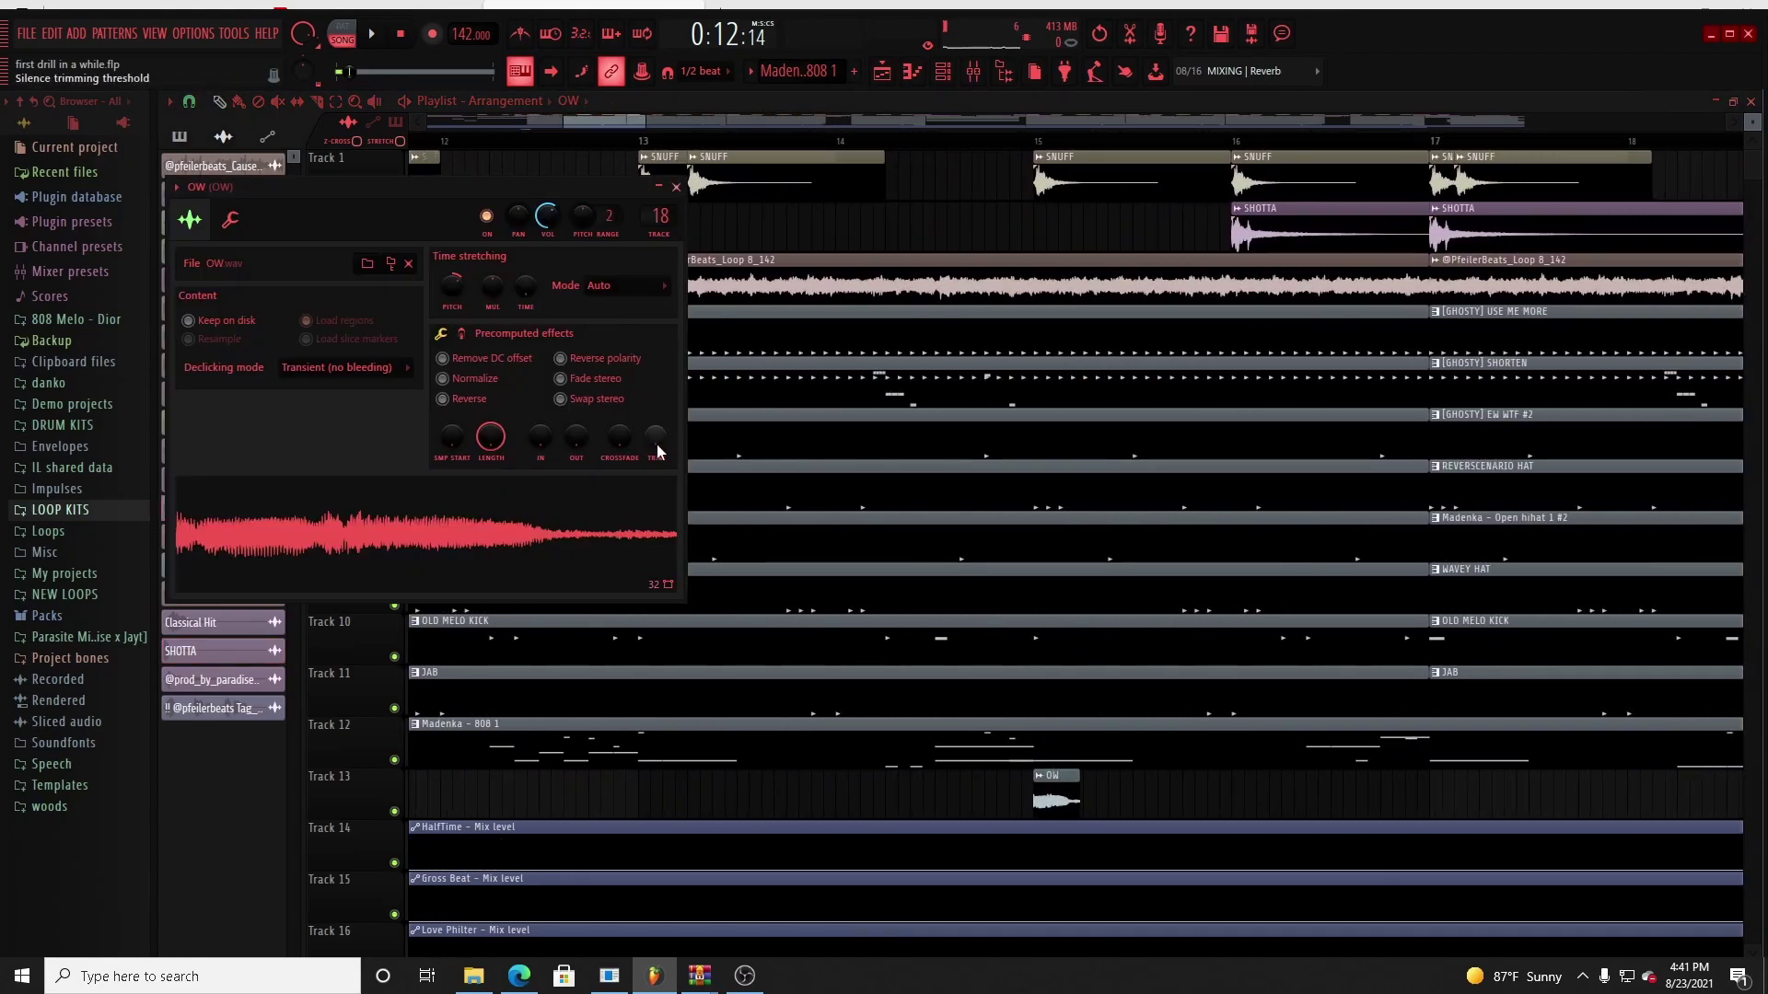
pyautogui.click(642, 544)
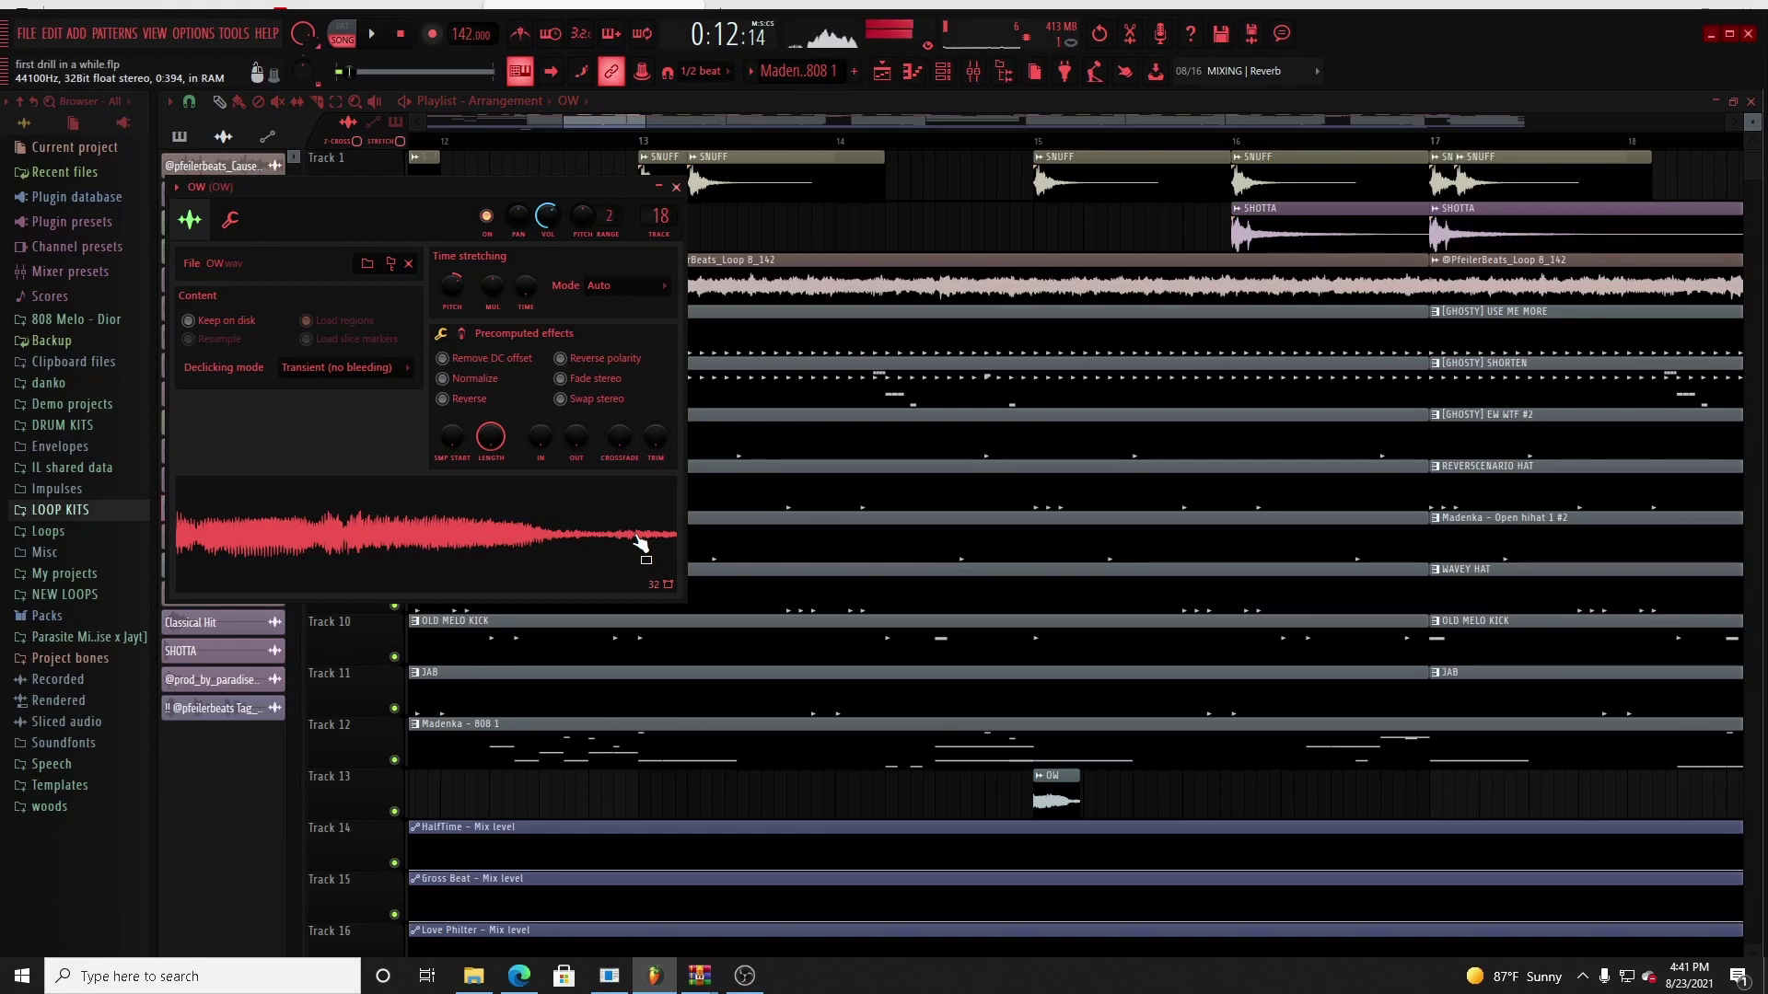
pyautogui.moveTo(783, 136)
pyautogui.mouseDown()
pyautogui.moveTo(714, 45)
pyautogui.moveTo(755, 121)
pyautogui.moveTo(812, 123)
pyautogui.moveTo(803, 136)
pyautogui.mouseUp()
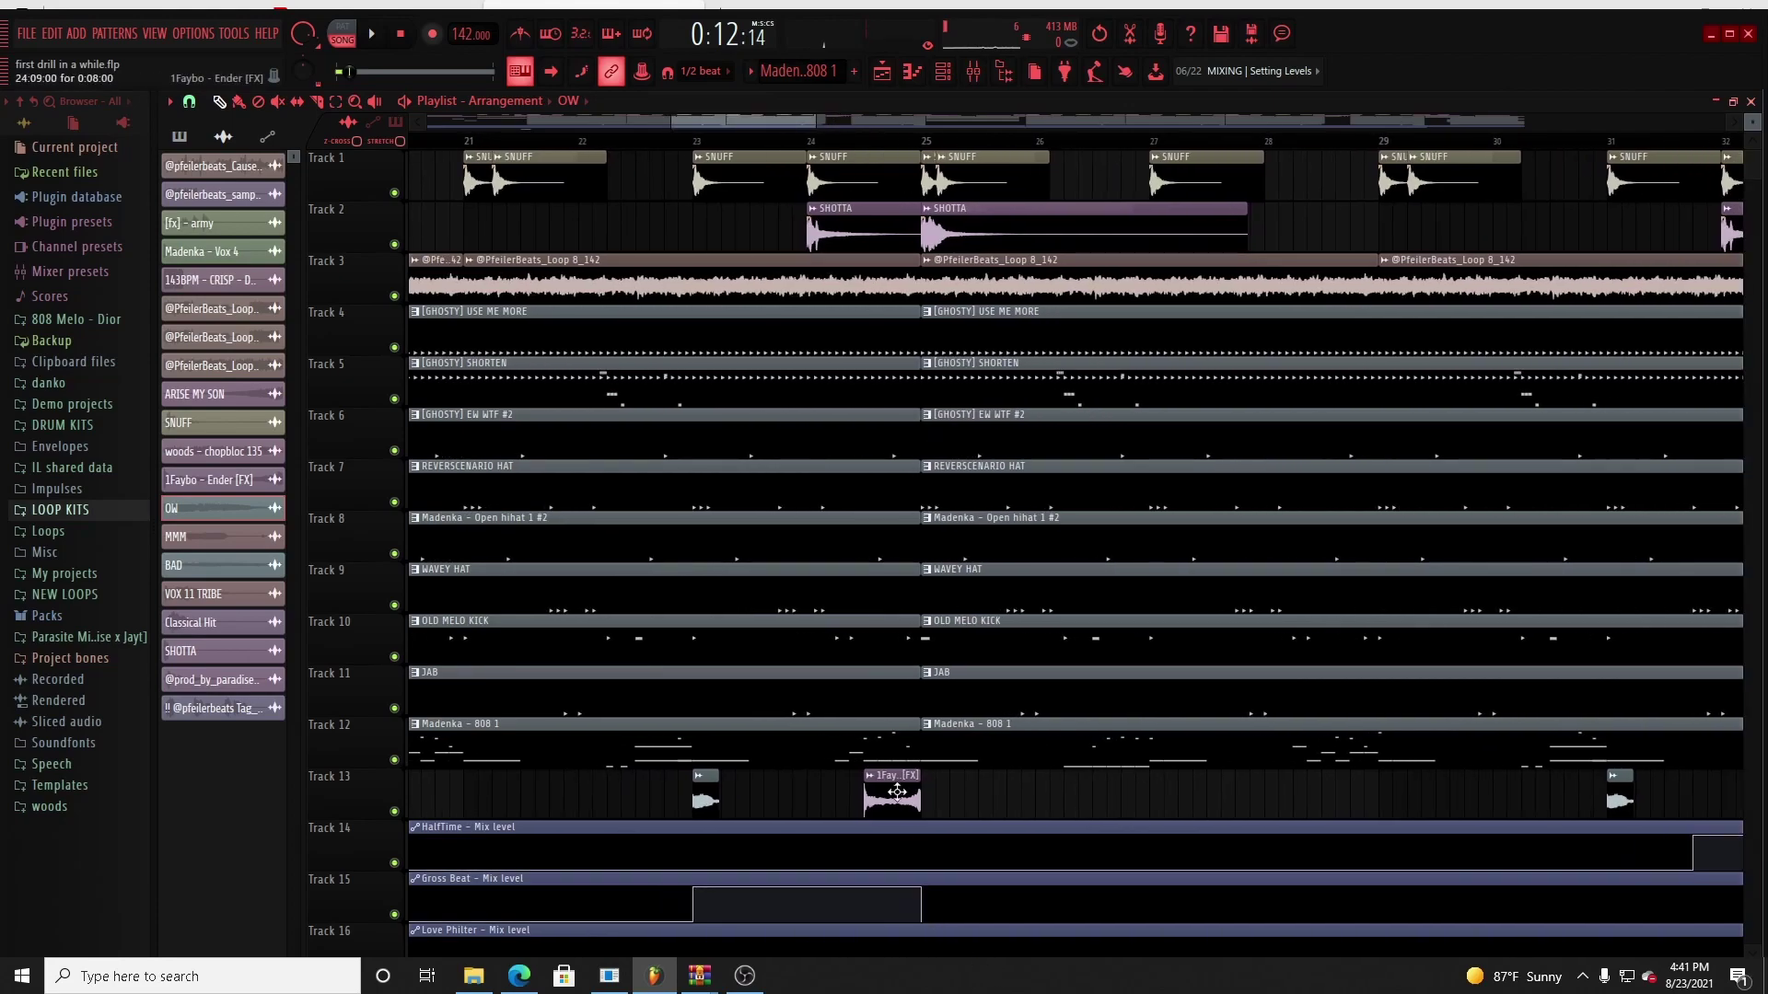
pyautogui.doubleClick(897, 792)
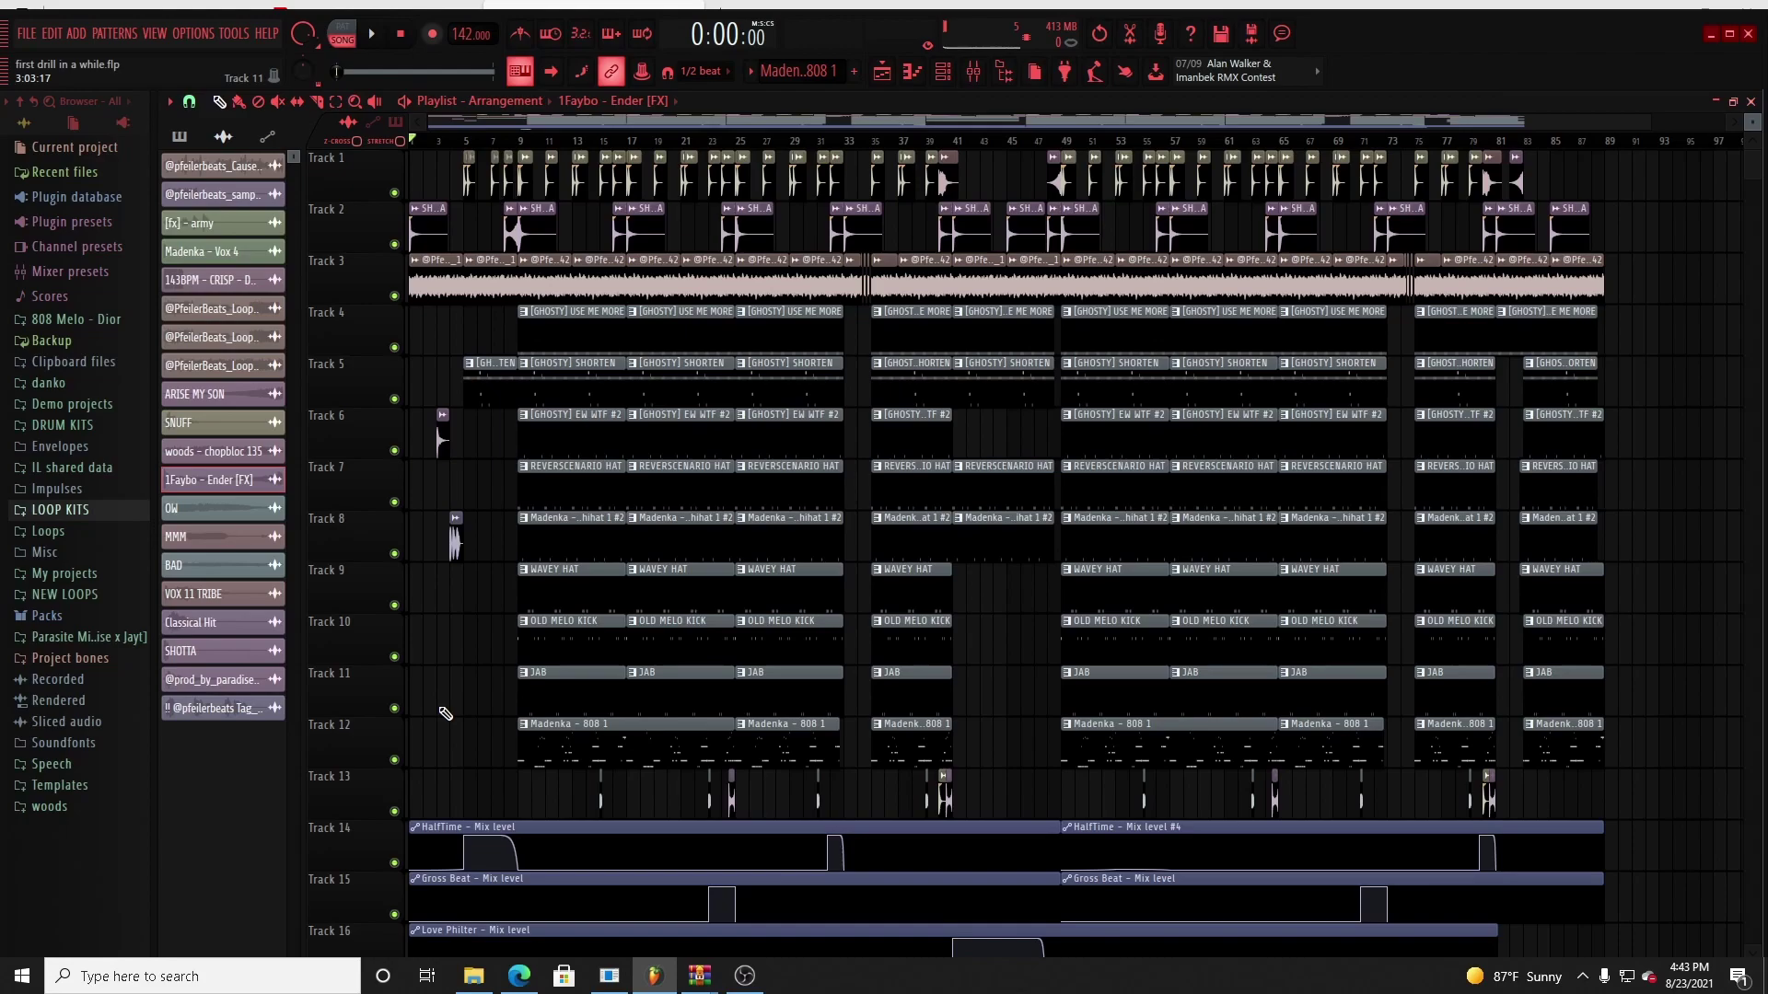
# Step: Show the whole arrangement in the playlist and play the song from the beginning
pyautogui.moveTo(545, 120)
pyautogui.mouseDown()
pyautogui.moveTo(545, 78)
pyautogui.moveTo(545, 94)
pyautogui.mouseUp()
pyautogui.press('space')
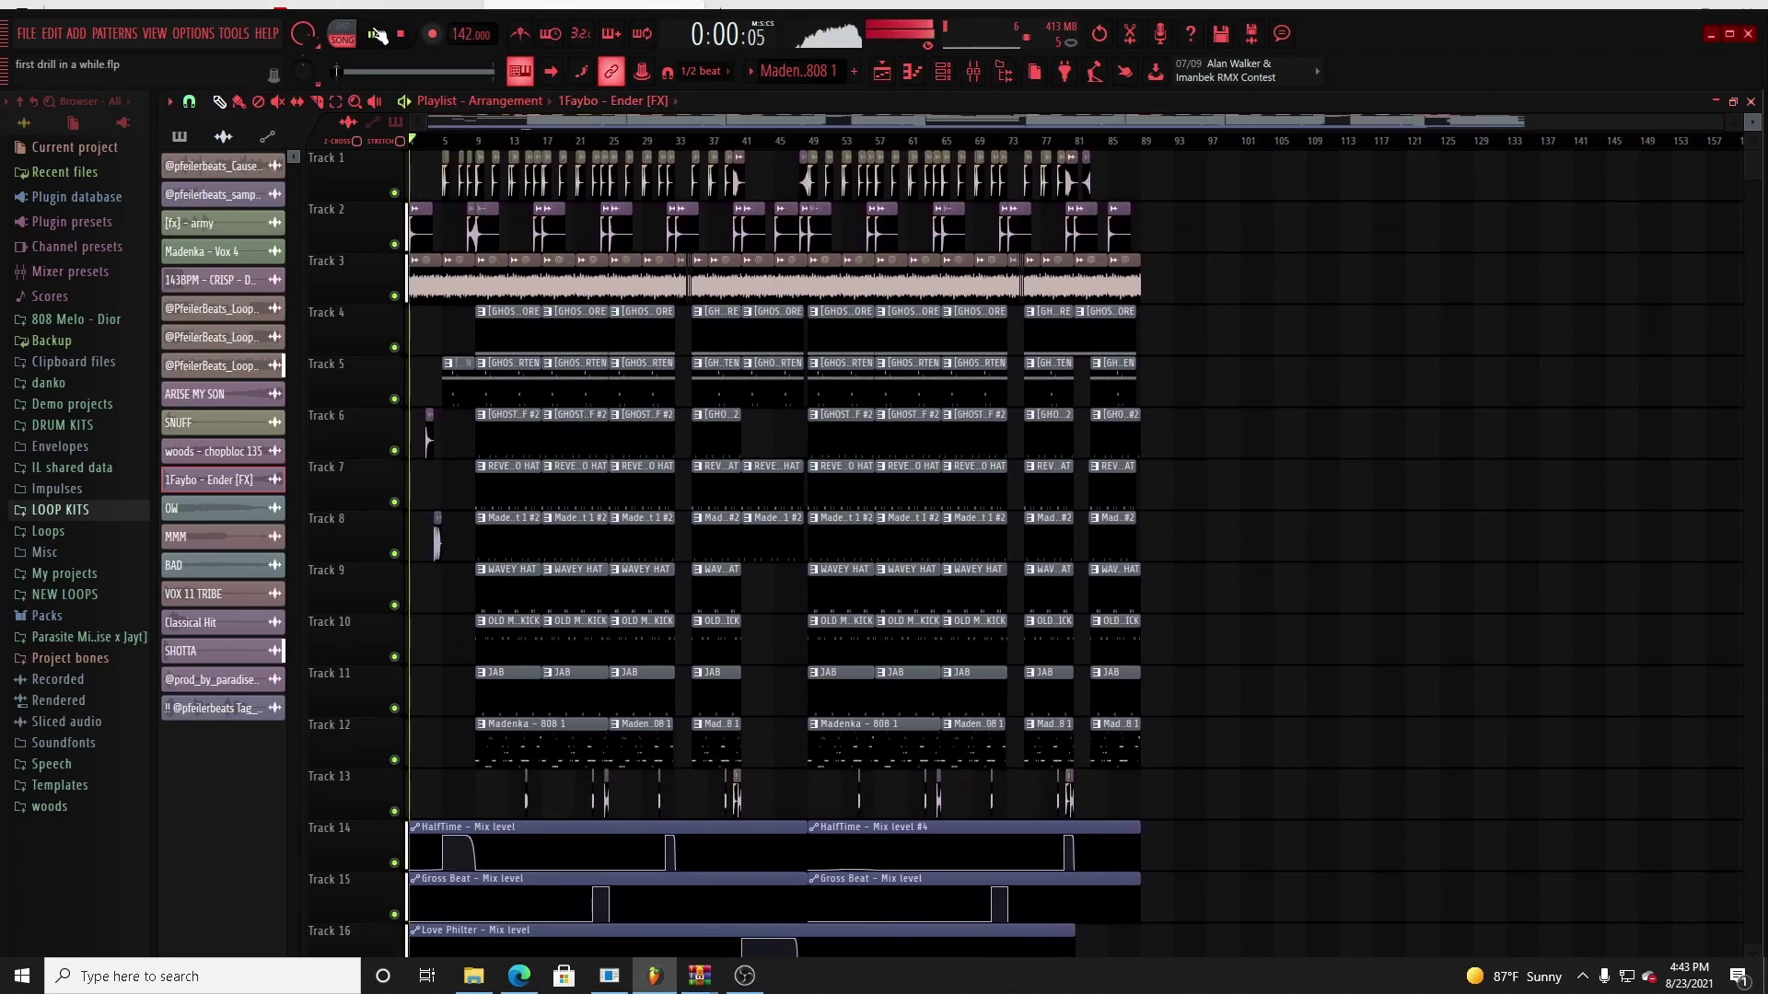